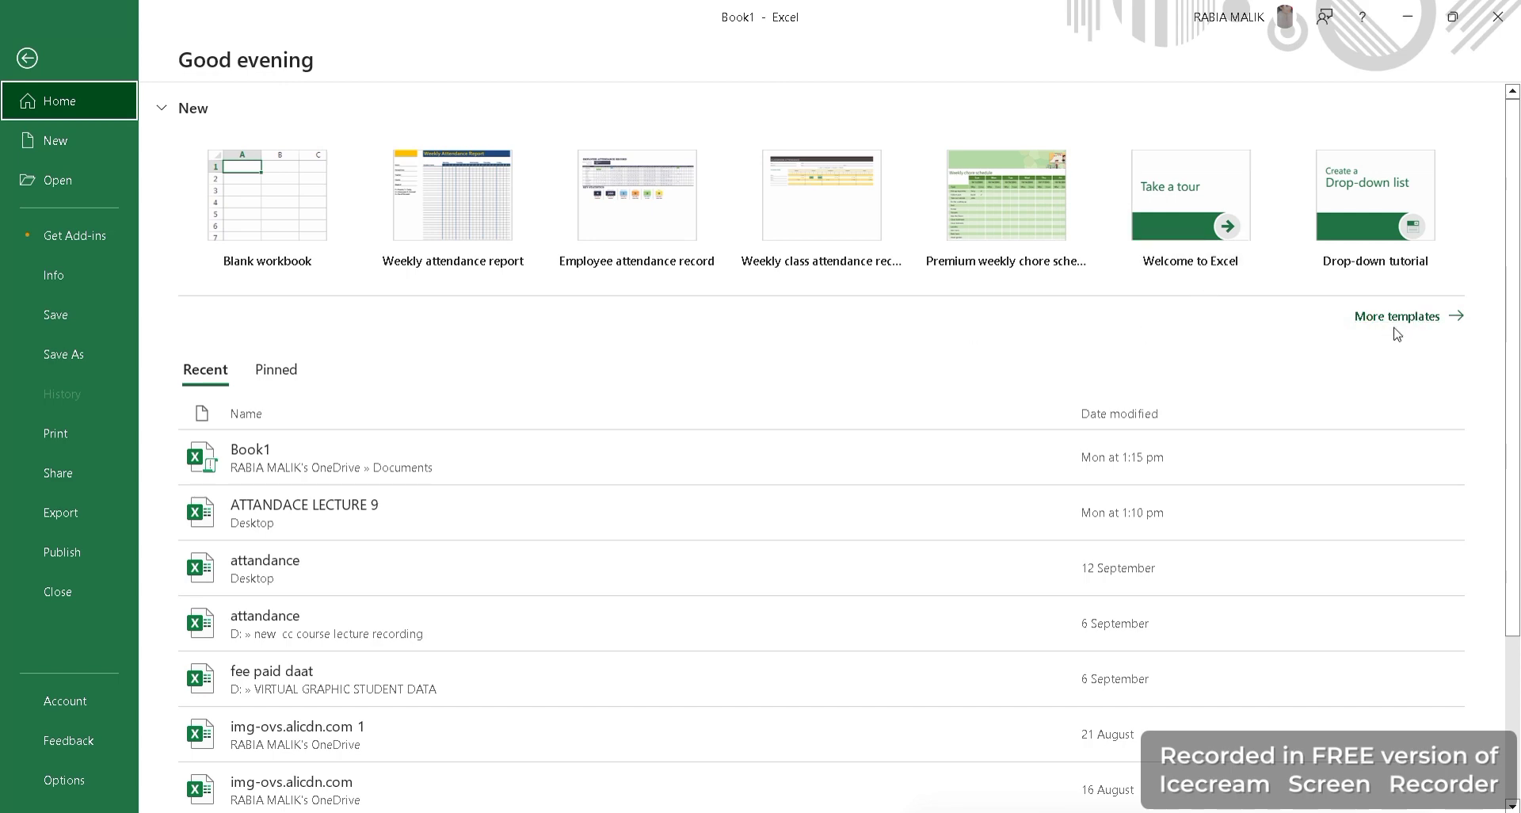
Open the New page showing the full gallery of workbook templates.
click(1393, 321)
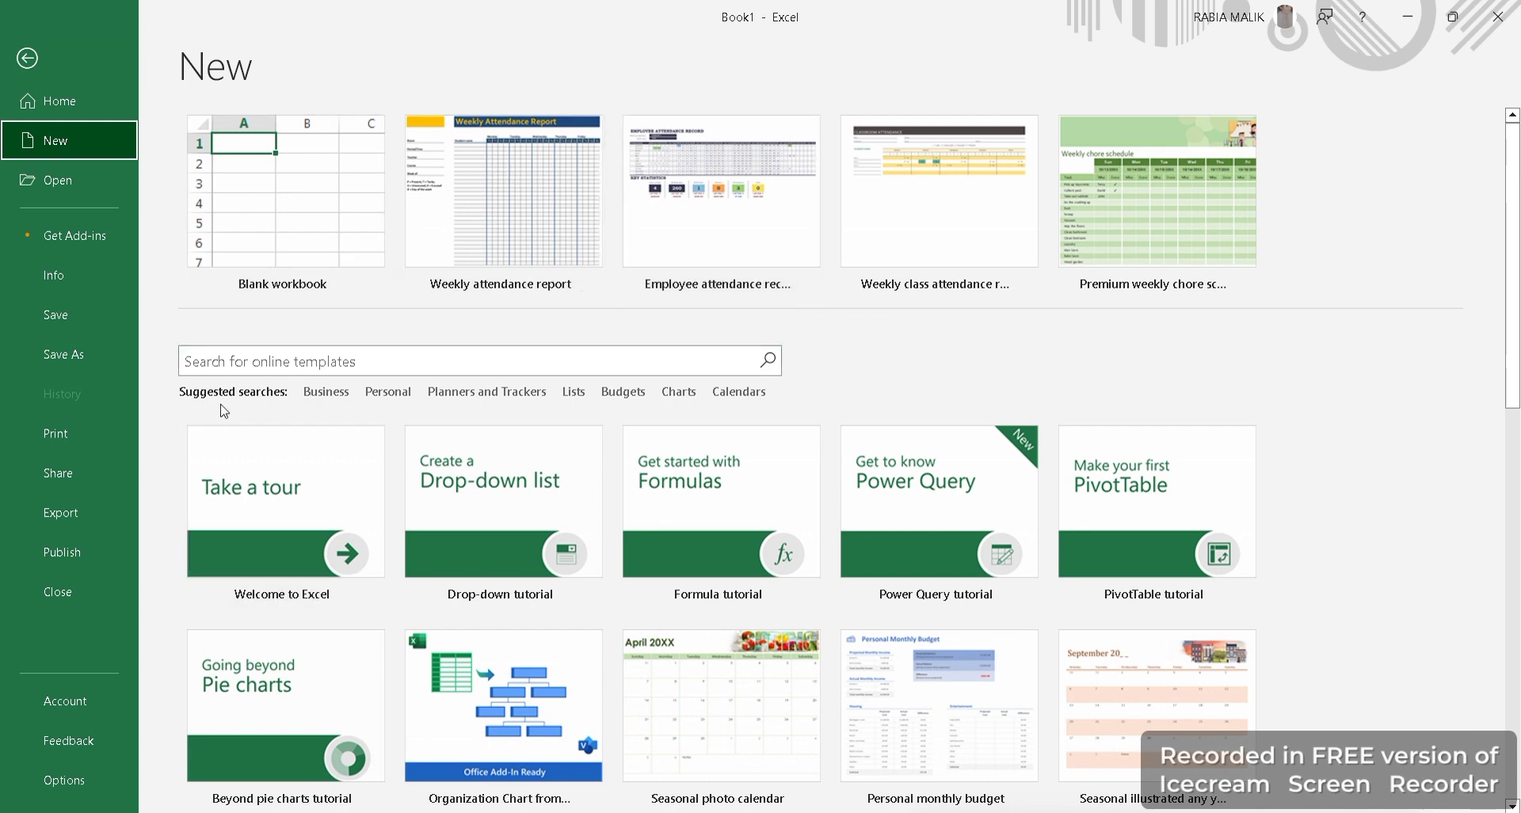
click(337, 397)
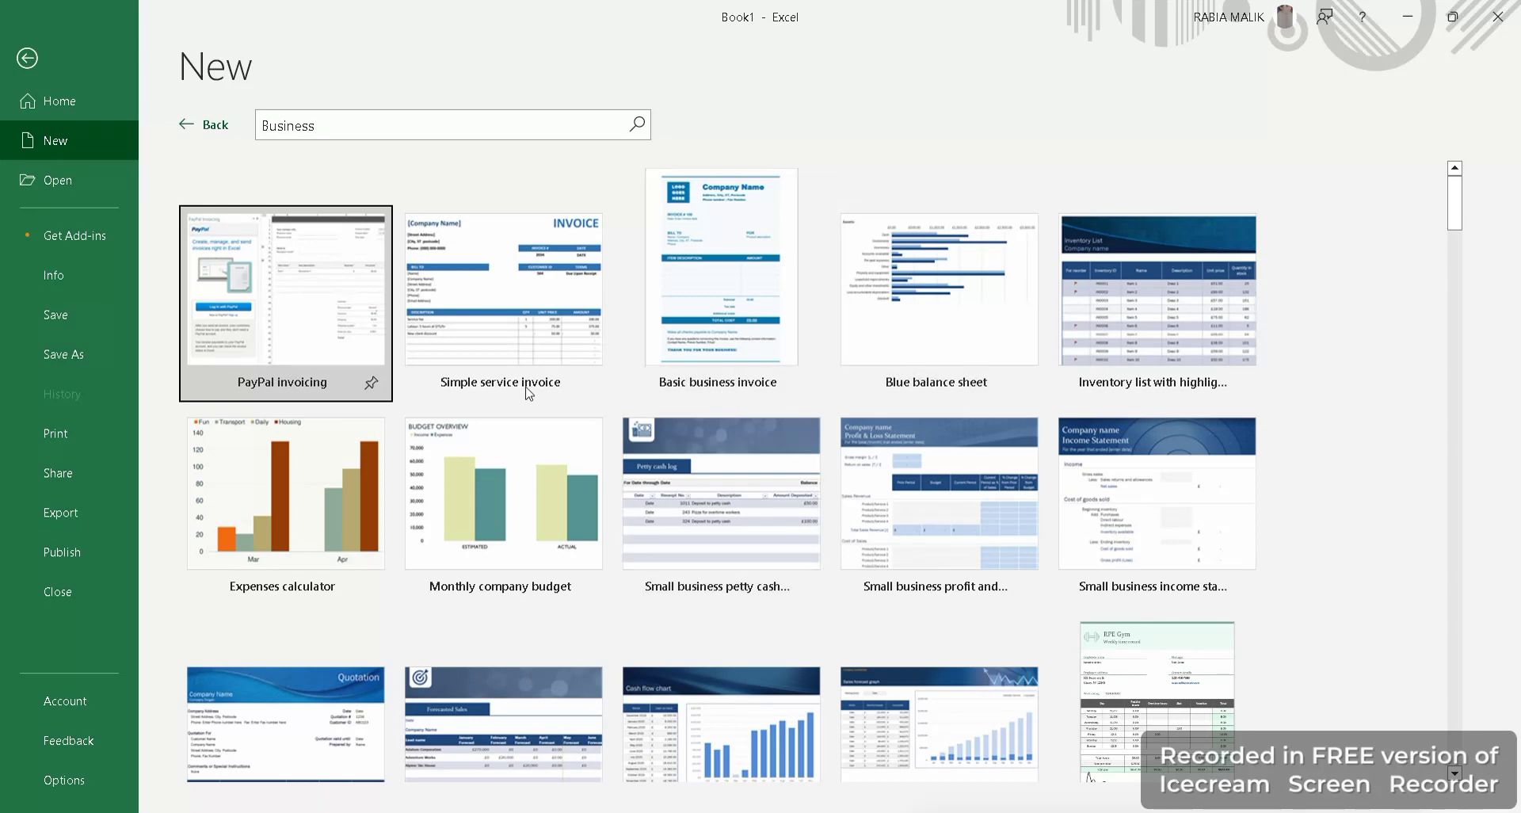
click(184, 124)
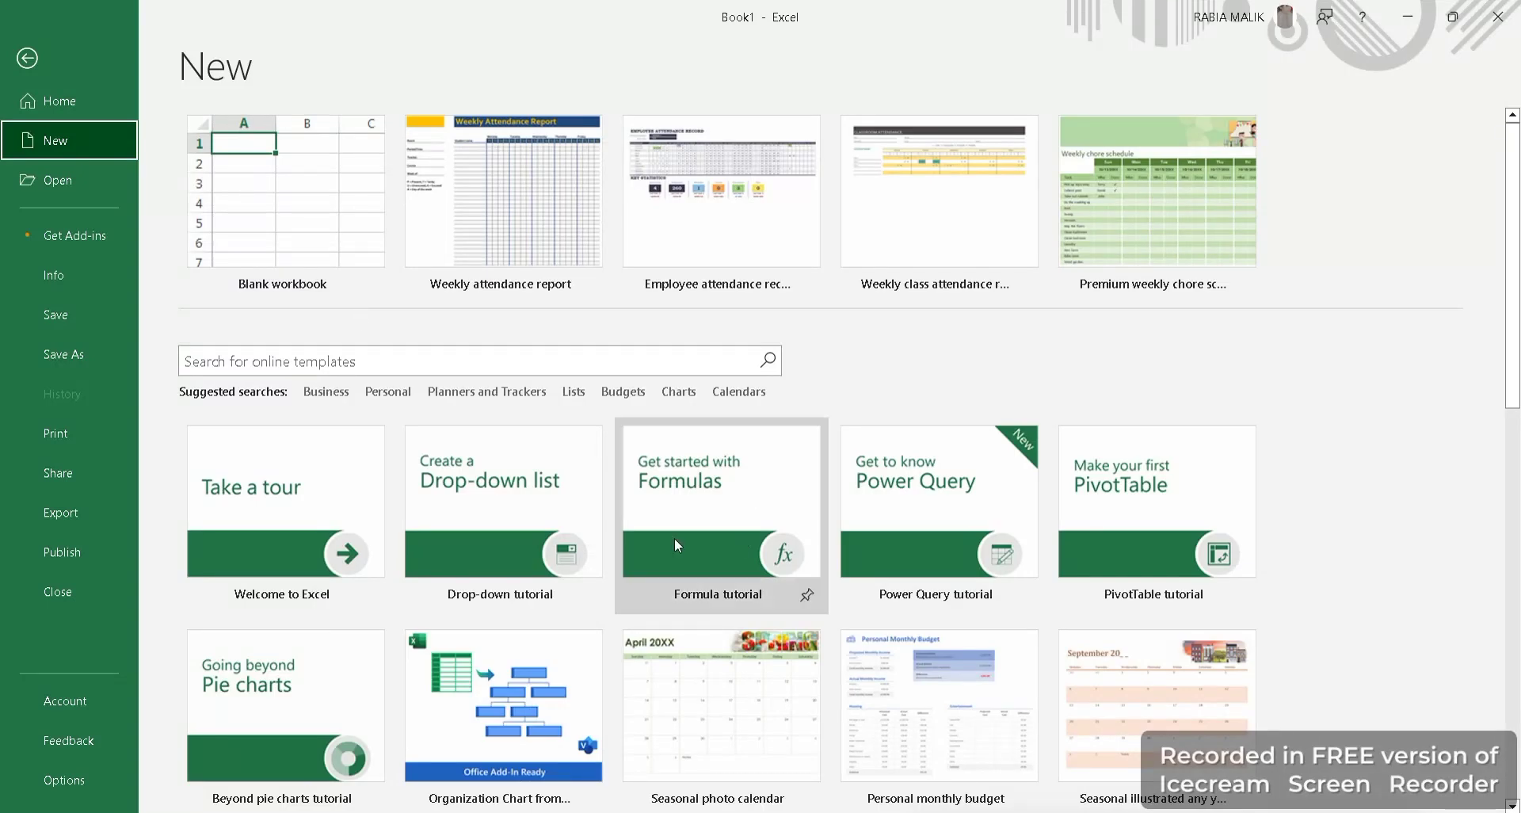
click(382, 392)
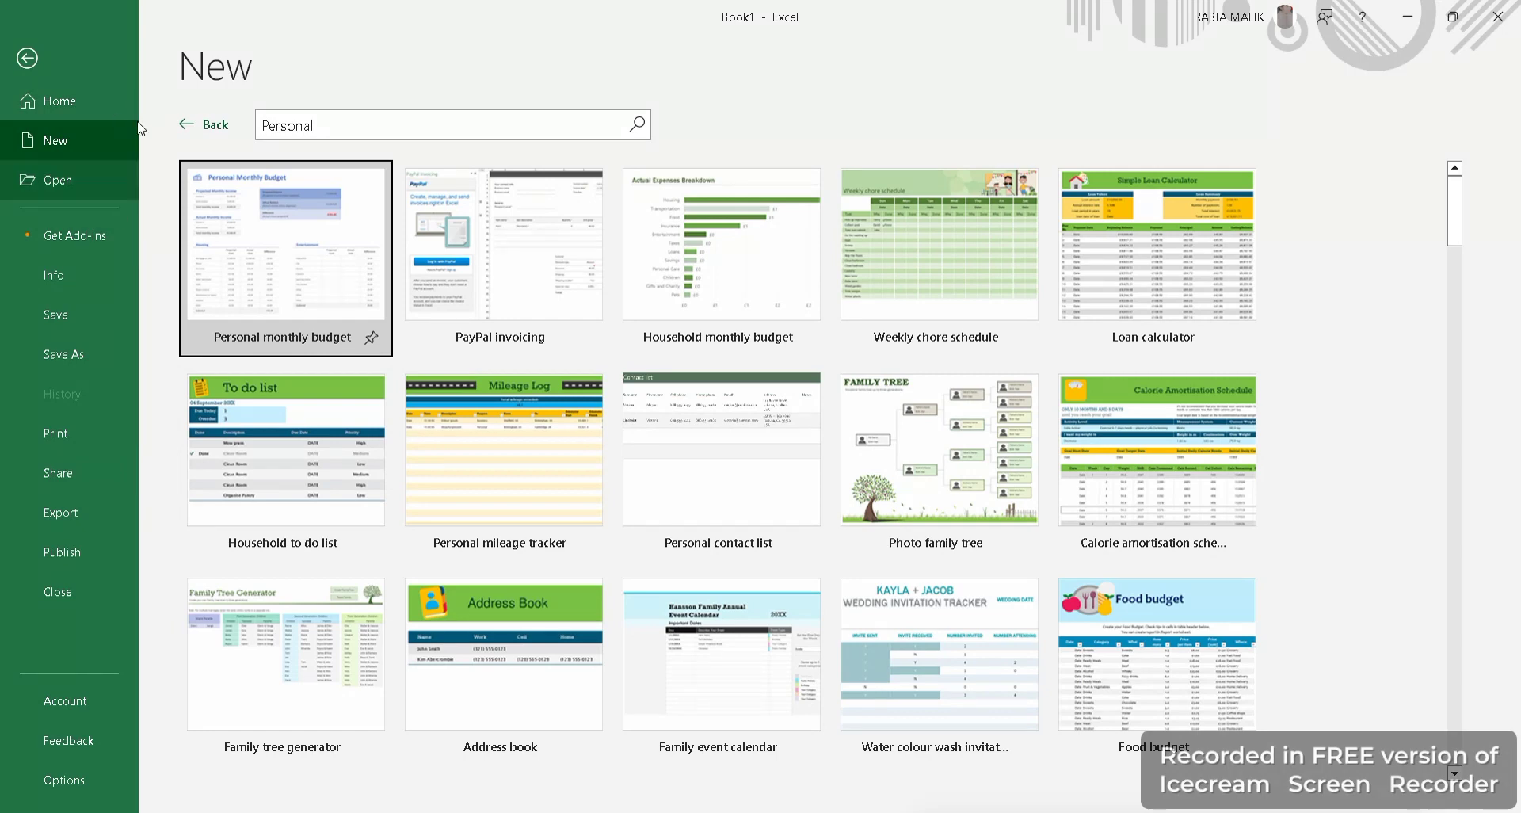
click(186, 131)
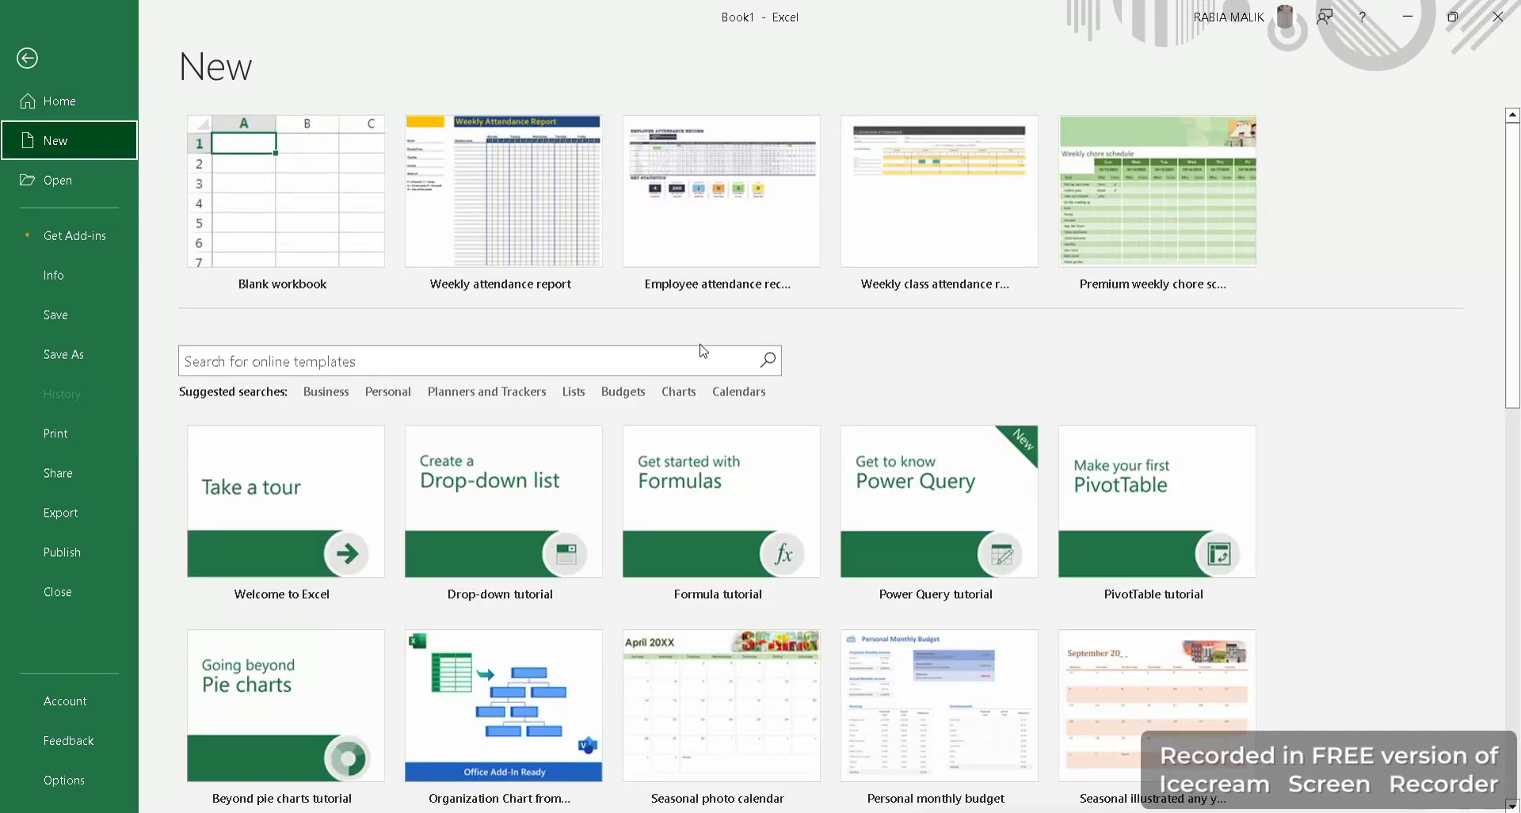
click(450, 396)
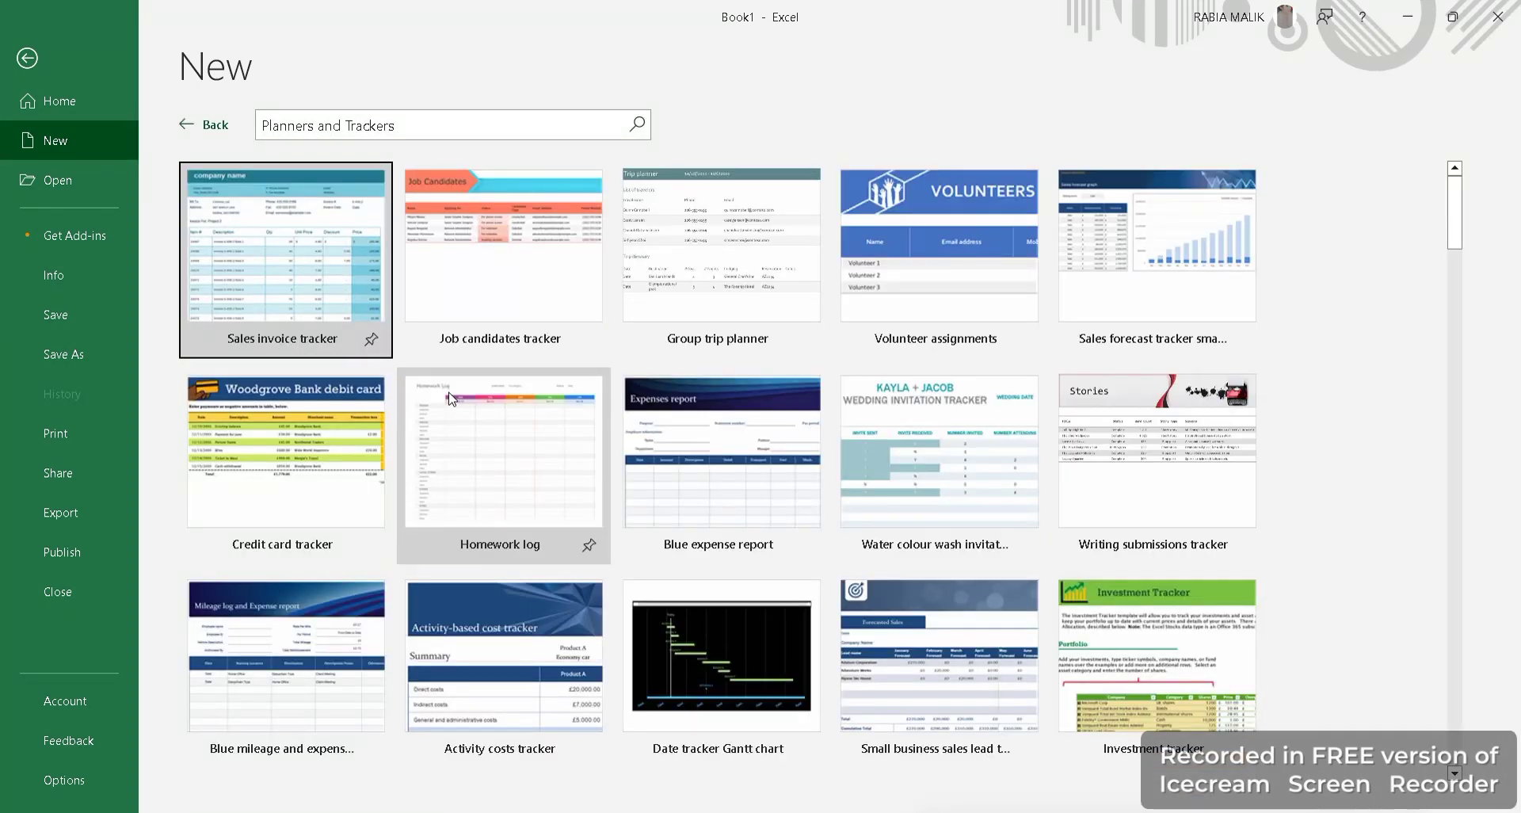
key(Escape)
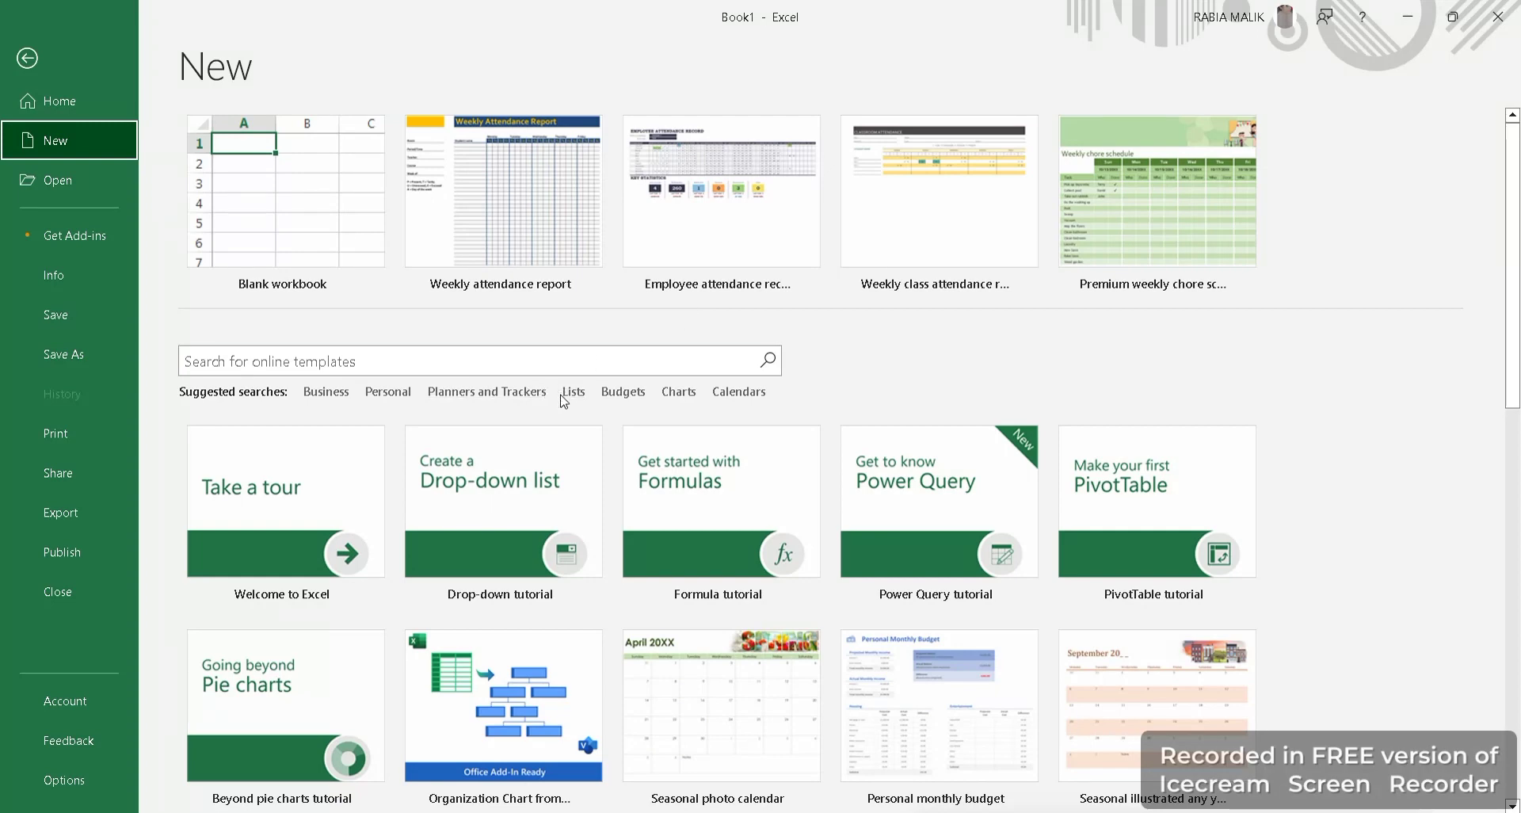
Browse the Lists, Budgets and Charts template suggestions.
click(572, 392)
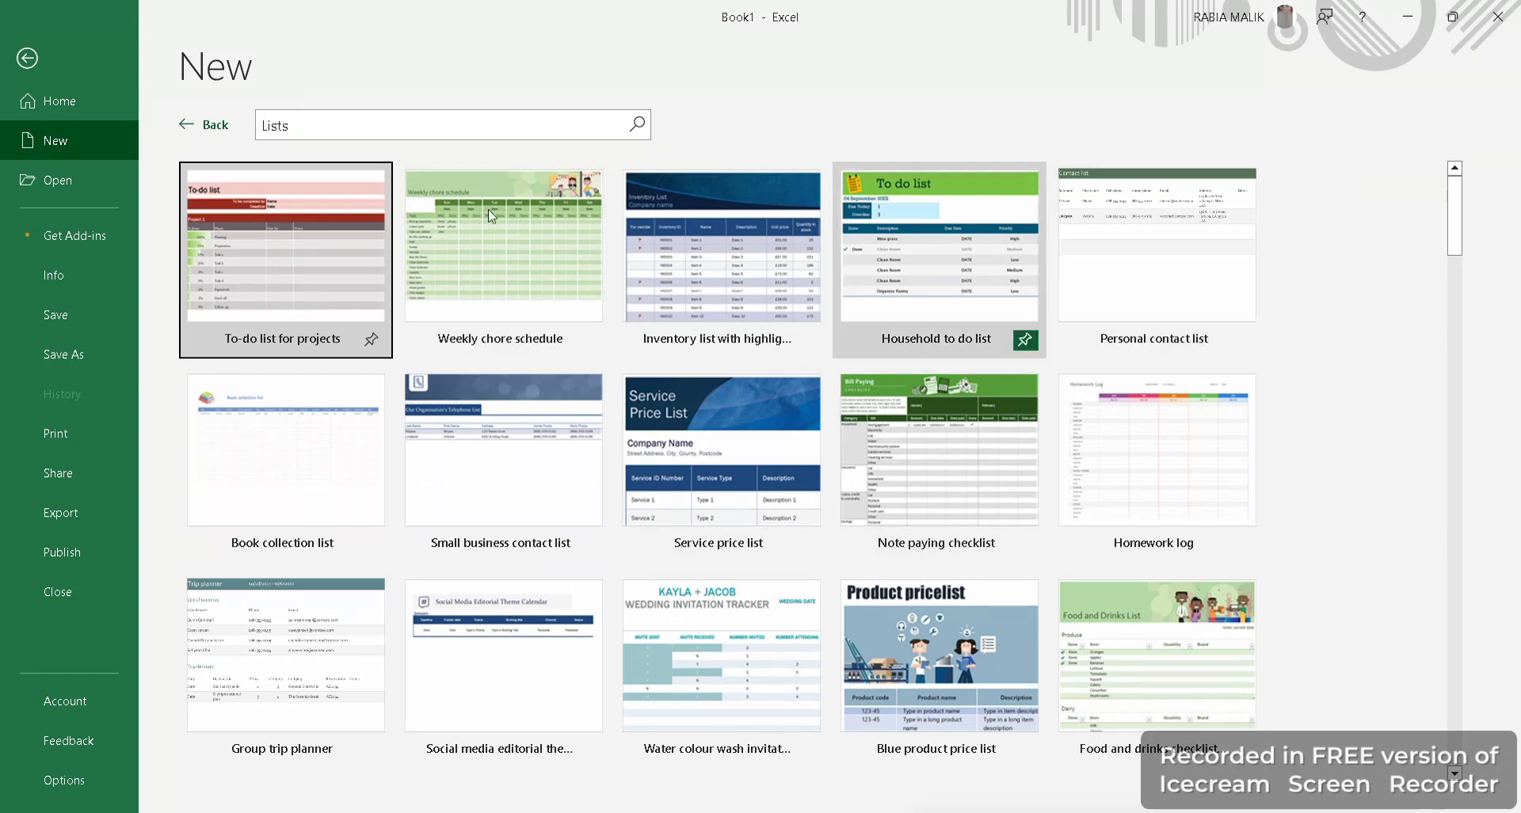
click(204, 124)
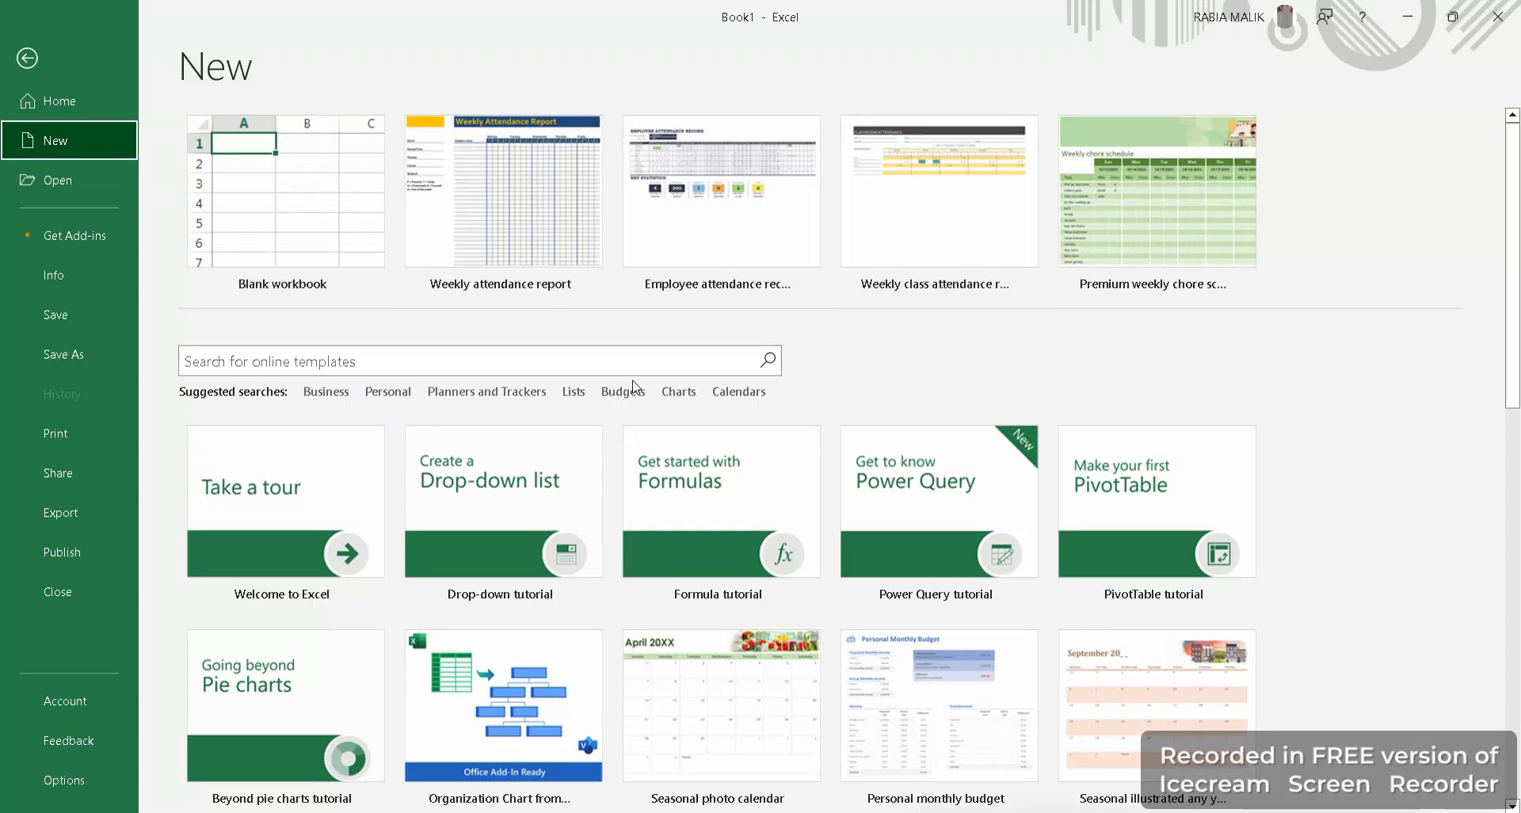
click(627, 387)
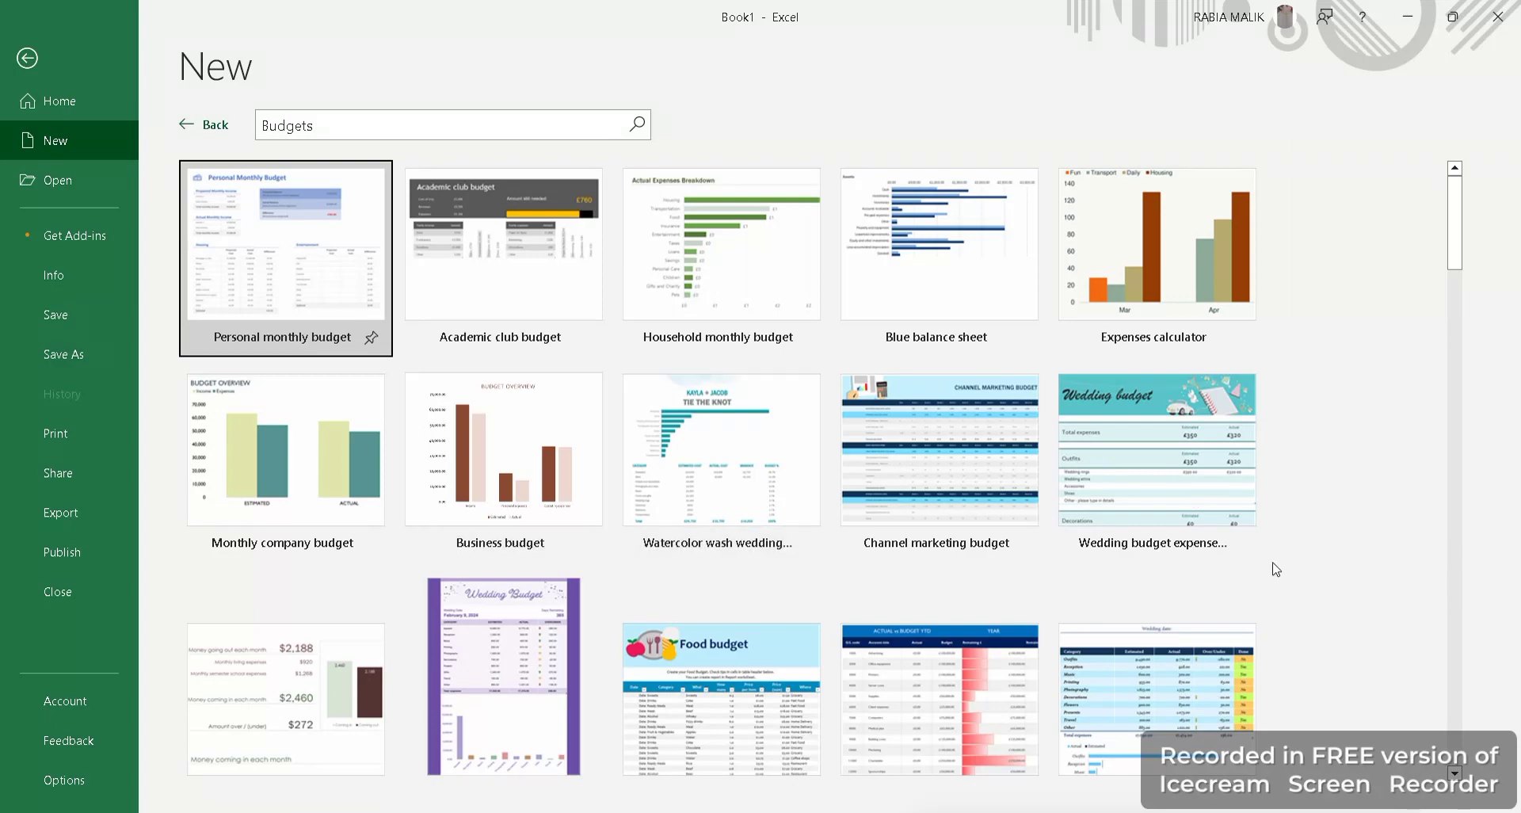
drag(1450, 262, 1519, 588)
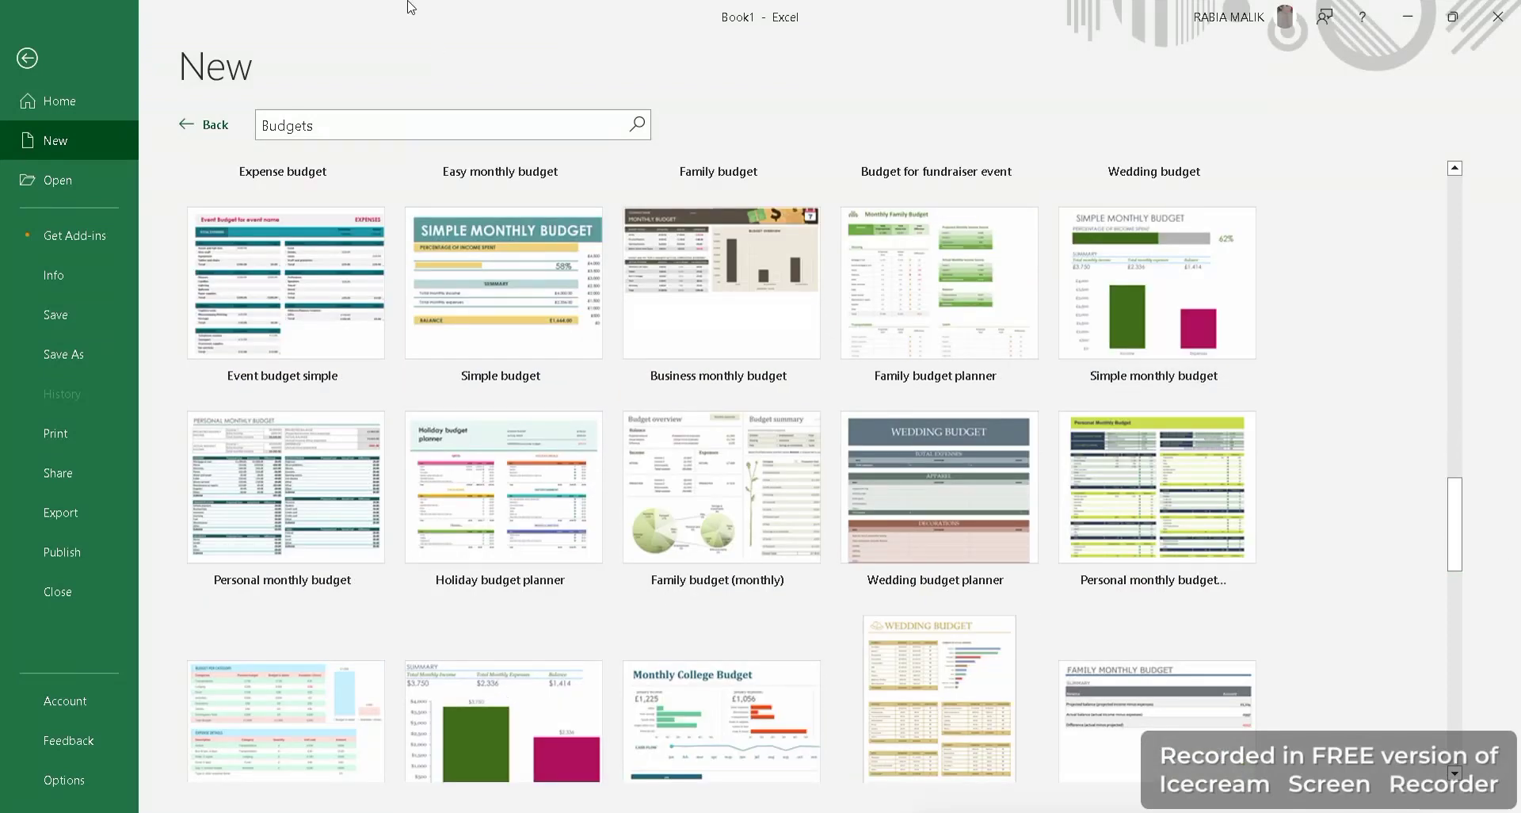
click(202, 126)
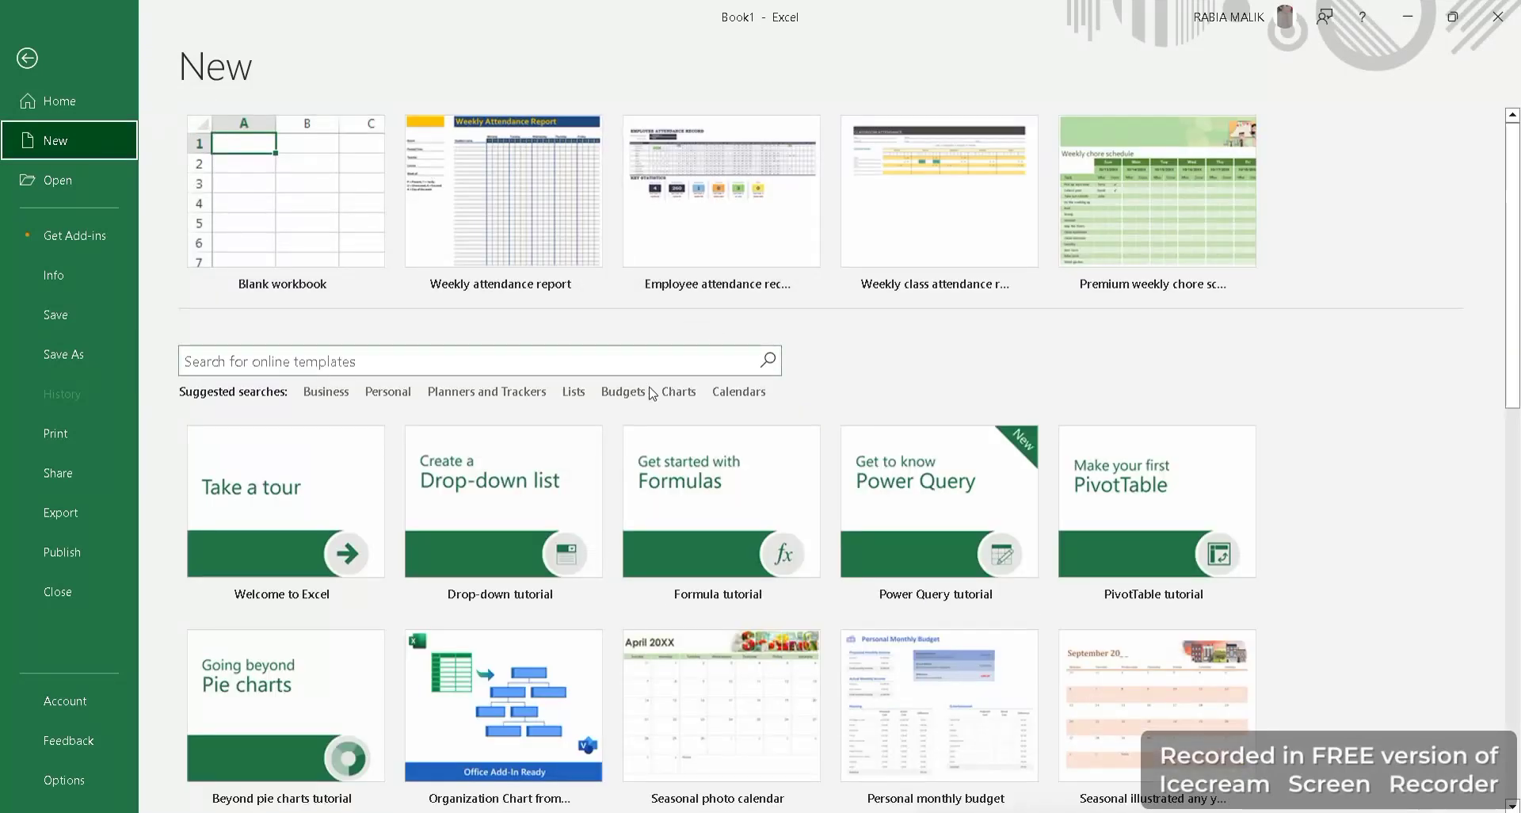
click(679, 400)
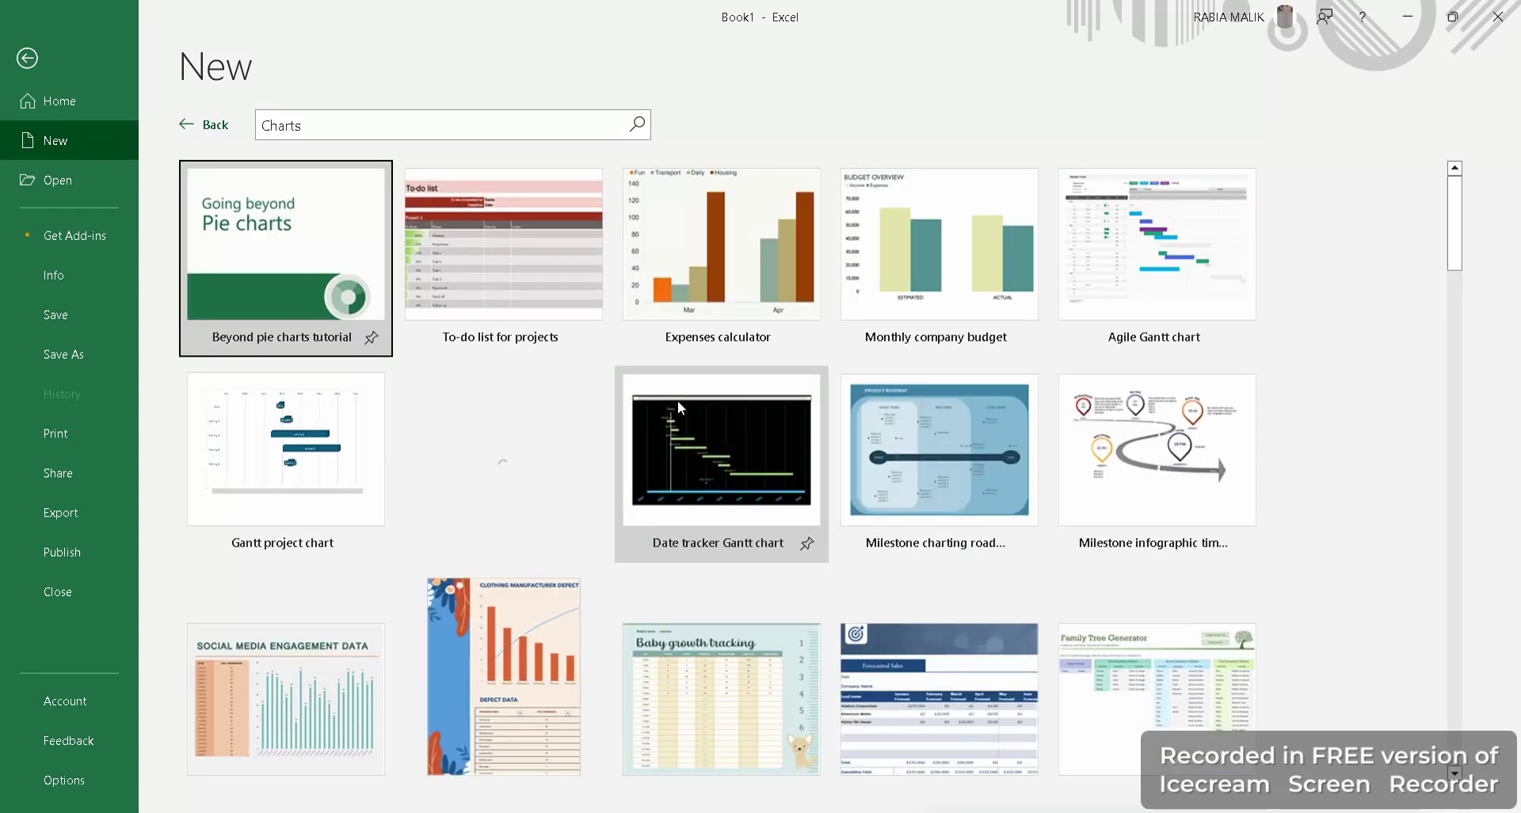
key(alt+Left)
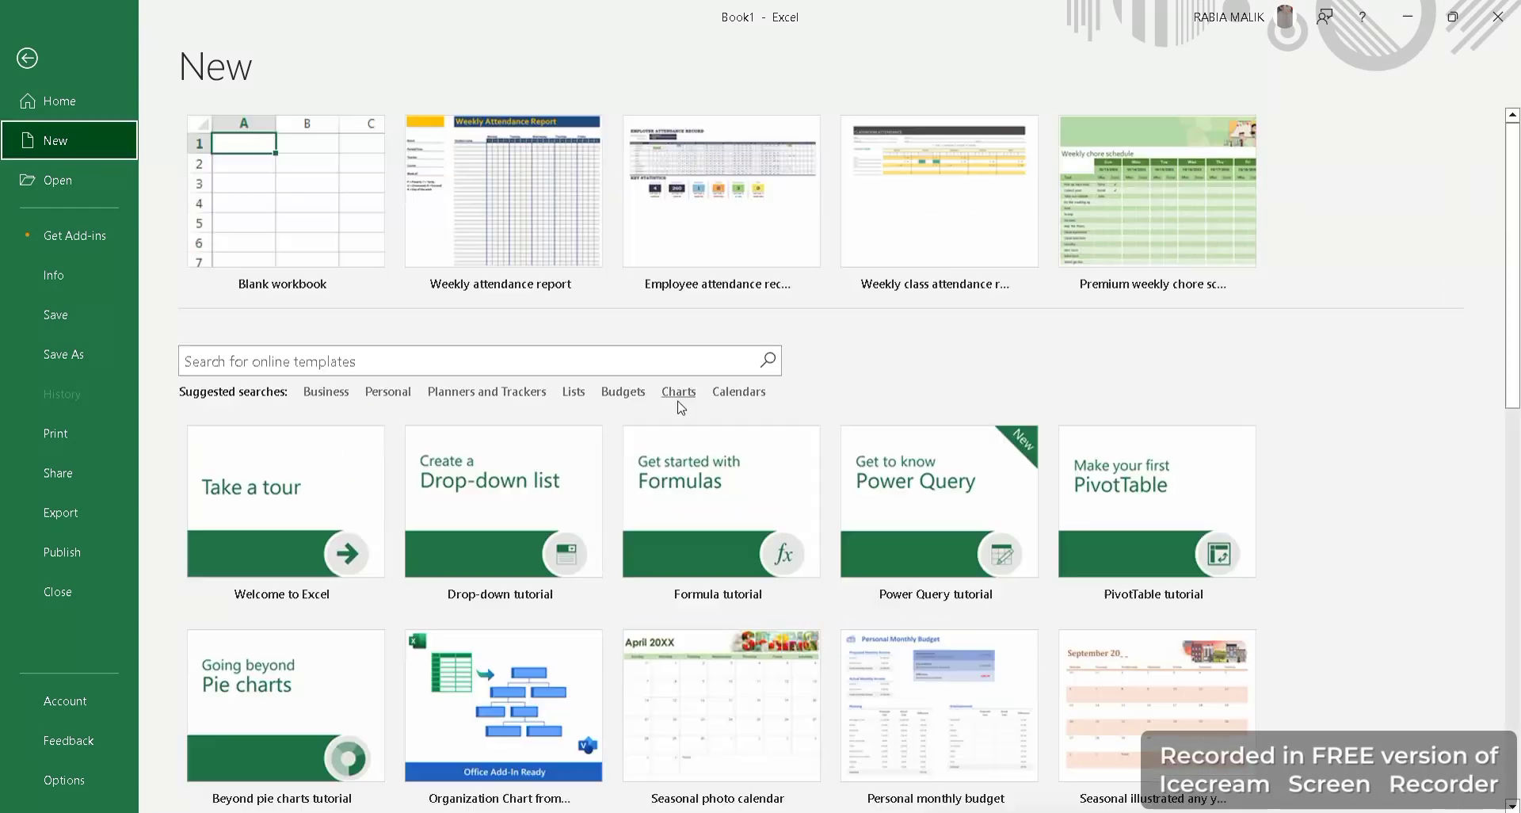
Browse the Calendars templates, then go back to the empty Book1 worksheet.
click(739, 394)
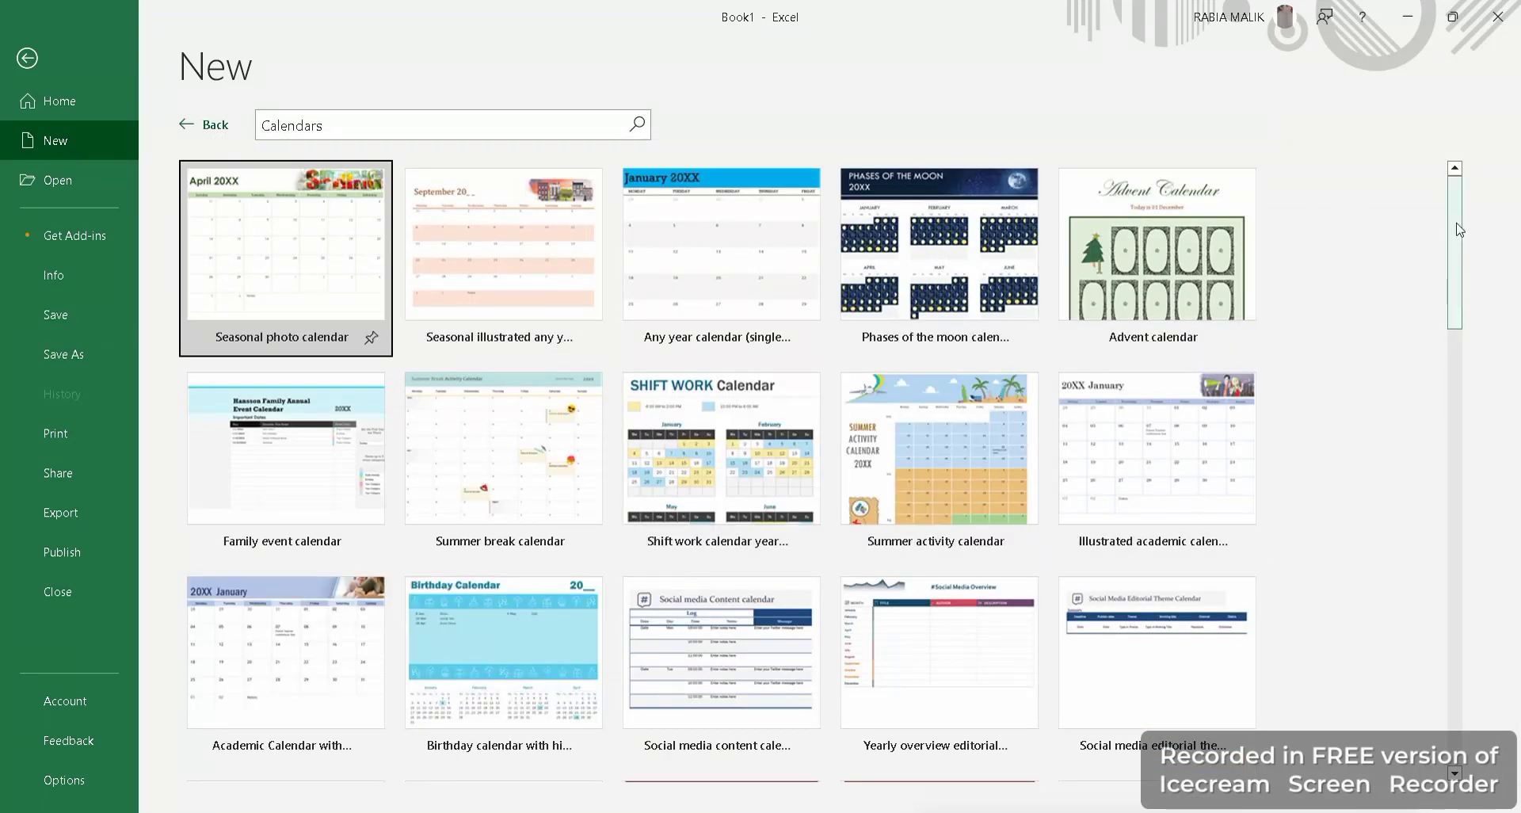
drag(1454, 317, 1480, 129)
key(alt+Left)
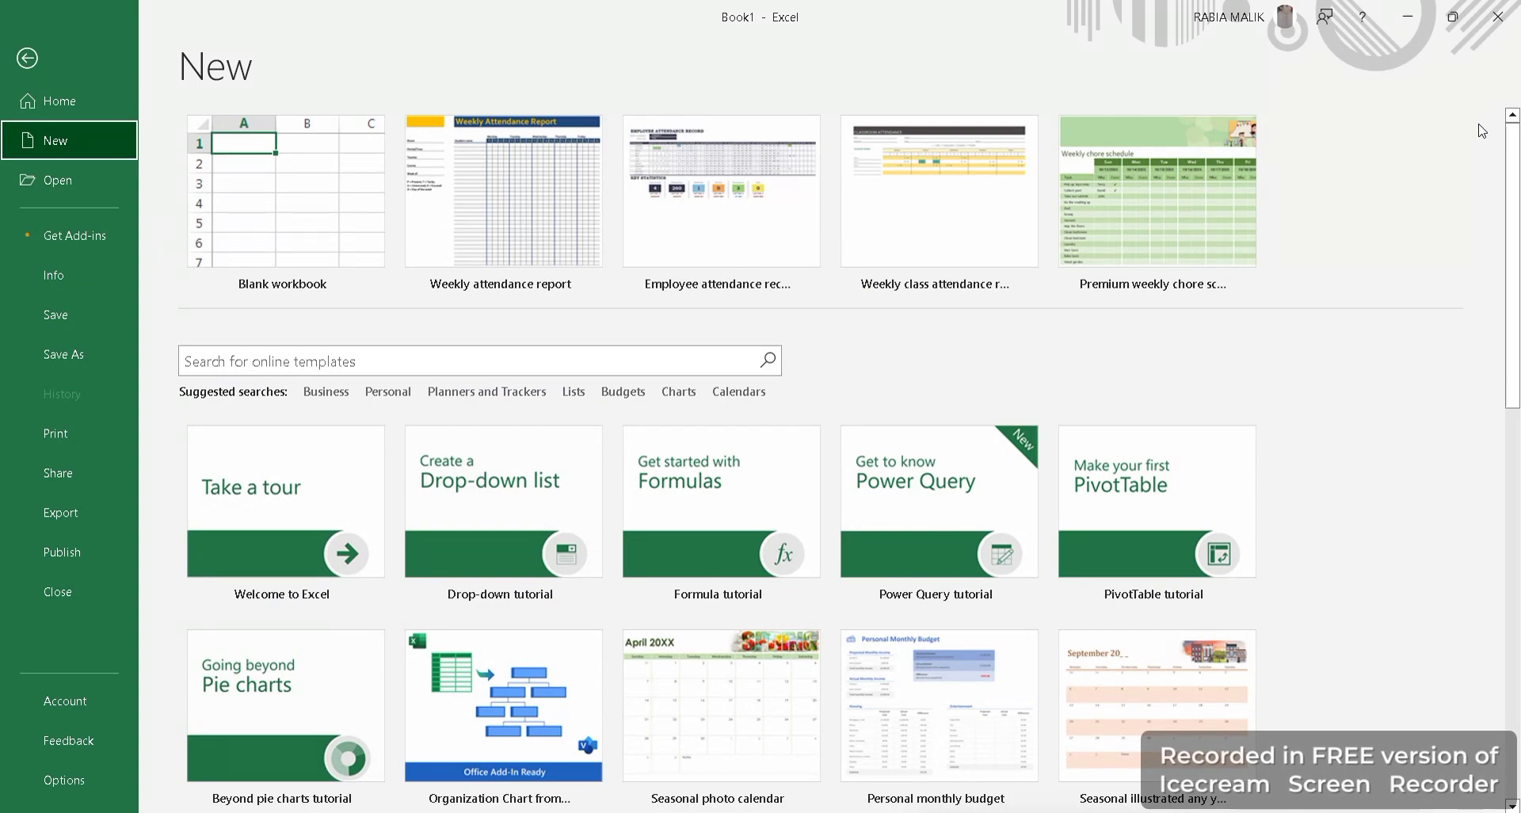
drag(1515, 180, 1519, 652)
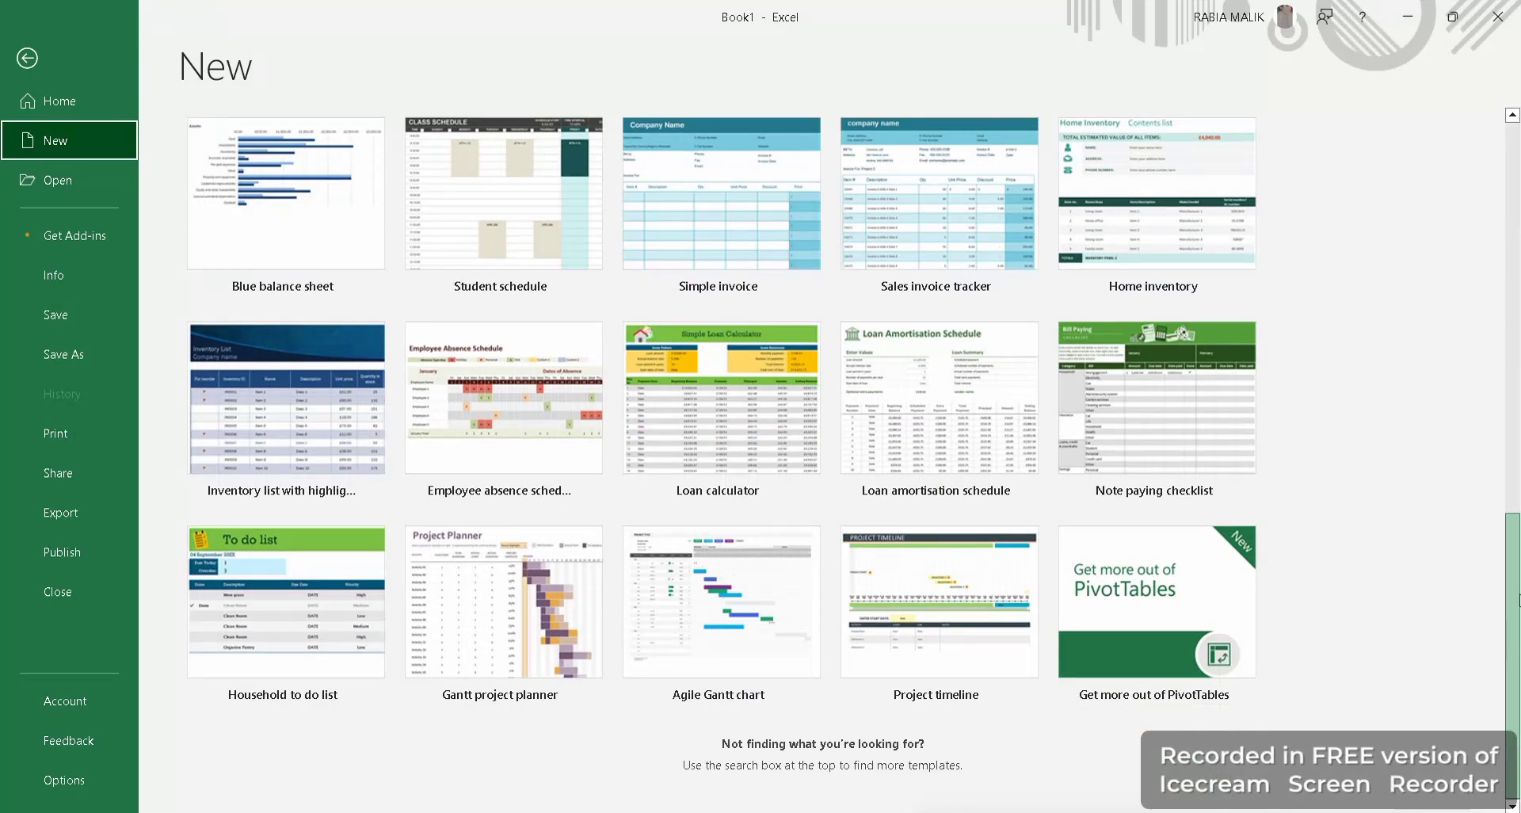
drag(1519, 600, 1518, 427)
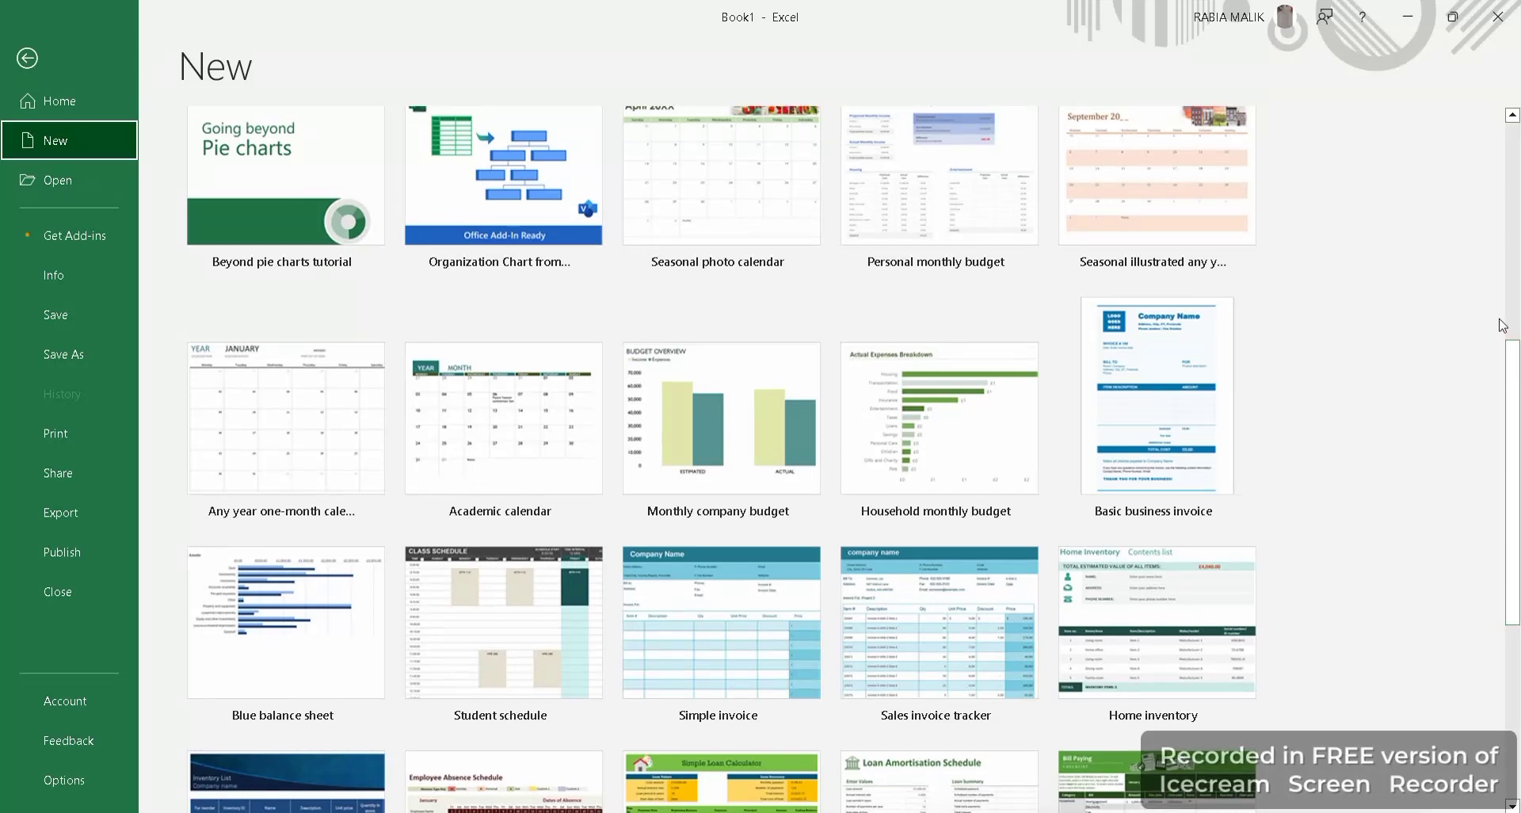
click(26, 59)
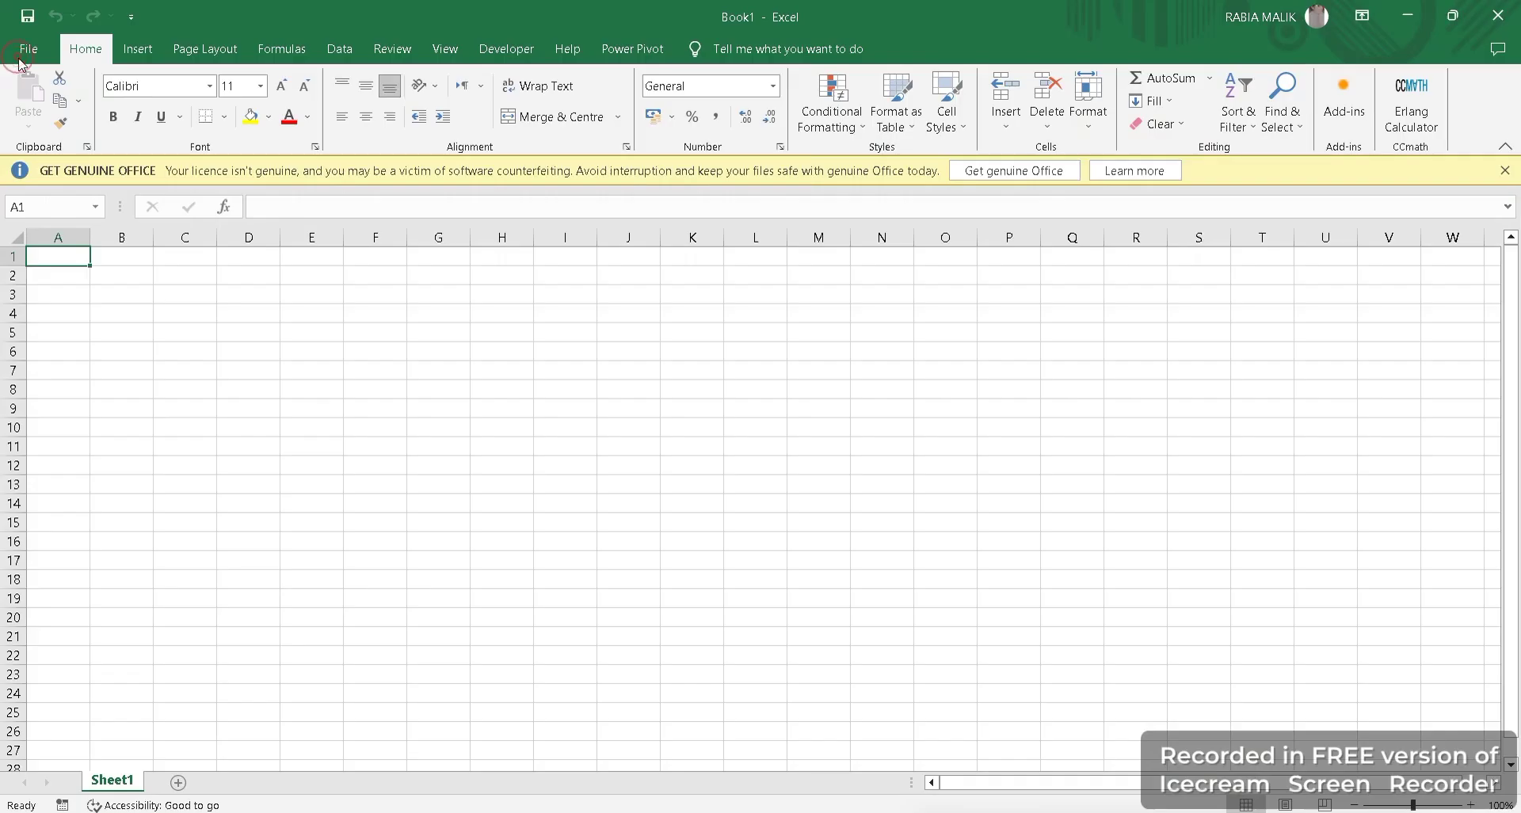
Dismiss the Get Genuine Office bar and look over the Data and View commands.
click(1506, 170)
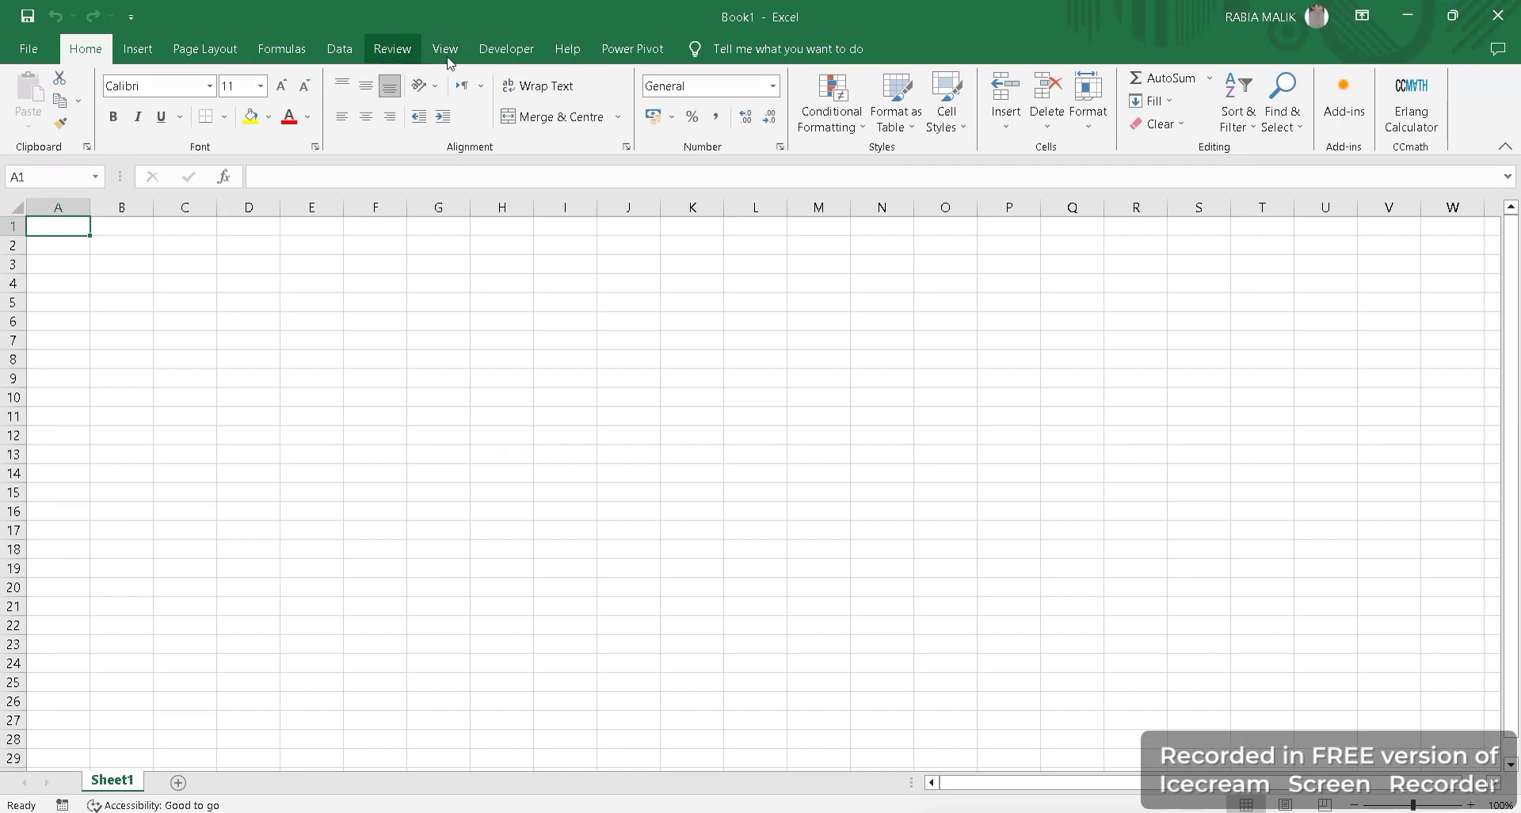
click(349, 48)
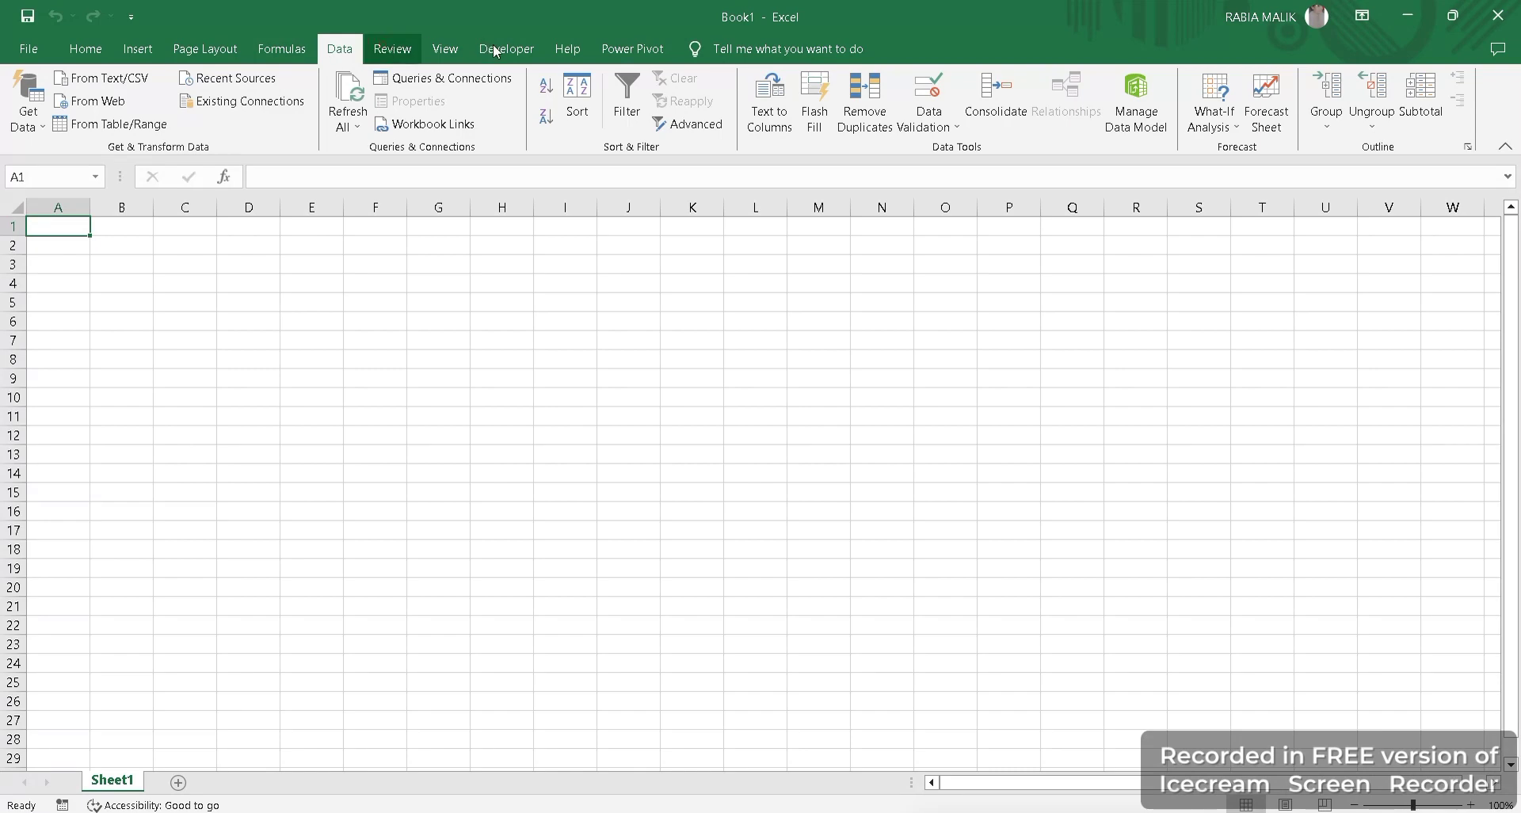
click(445, 48)
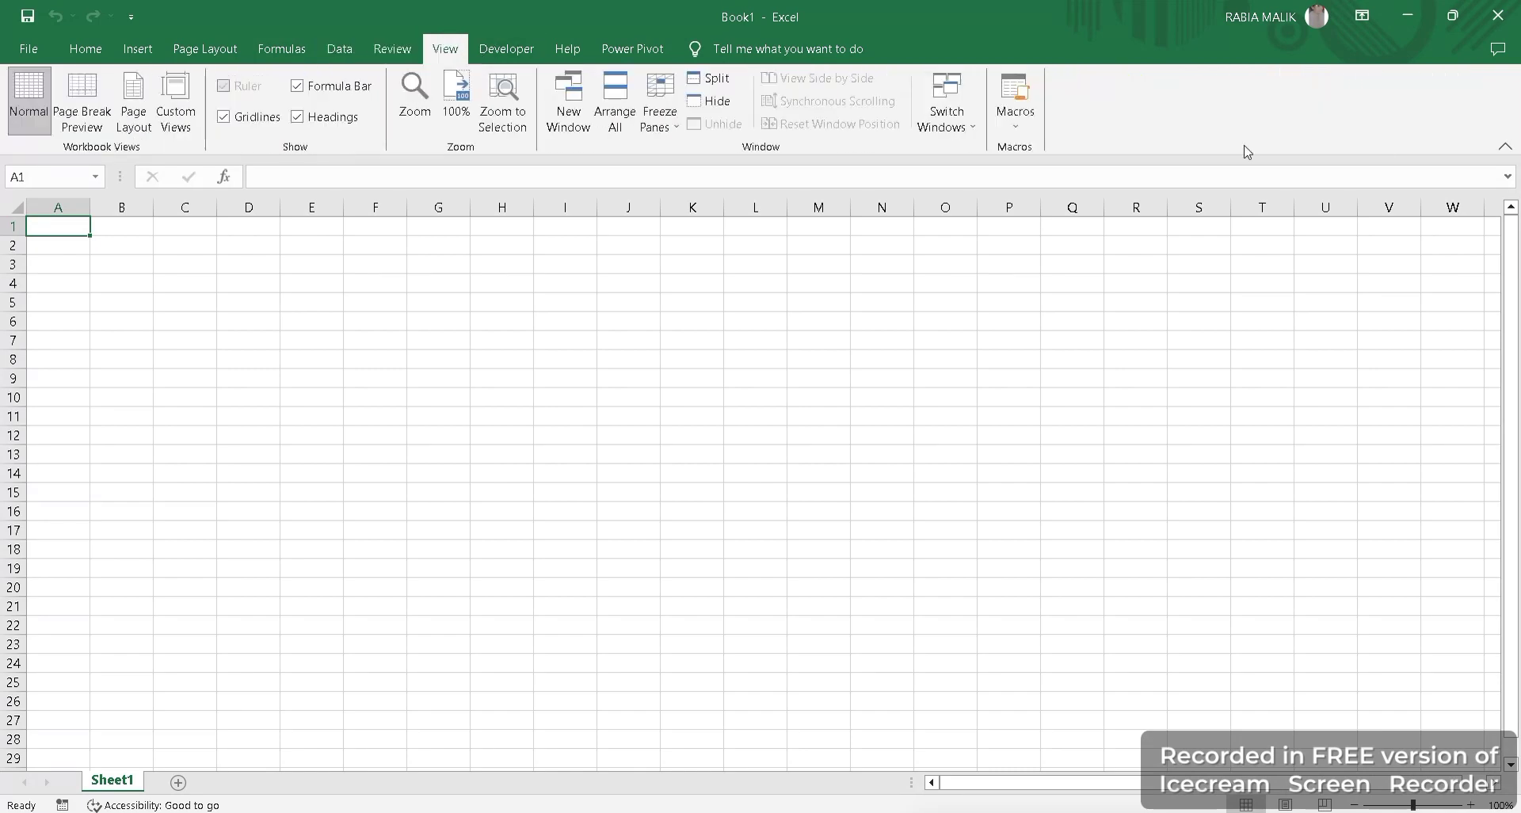
Open the View Macros list and close it without running anything.
click(1017, 133)
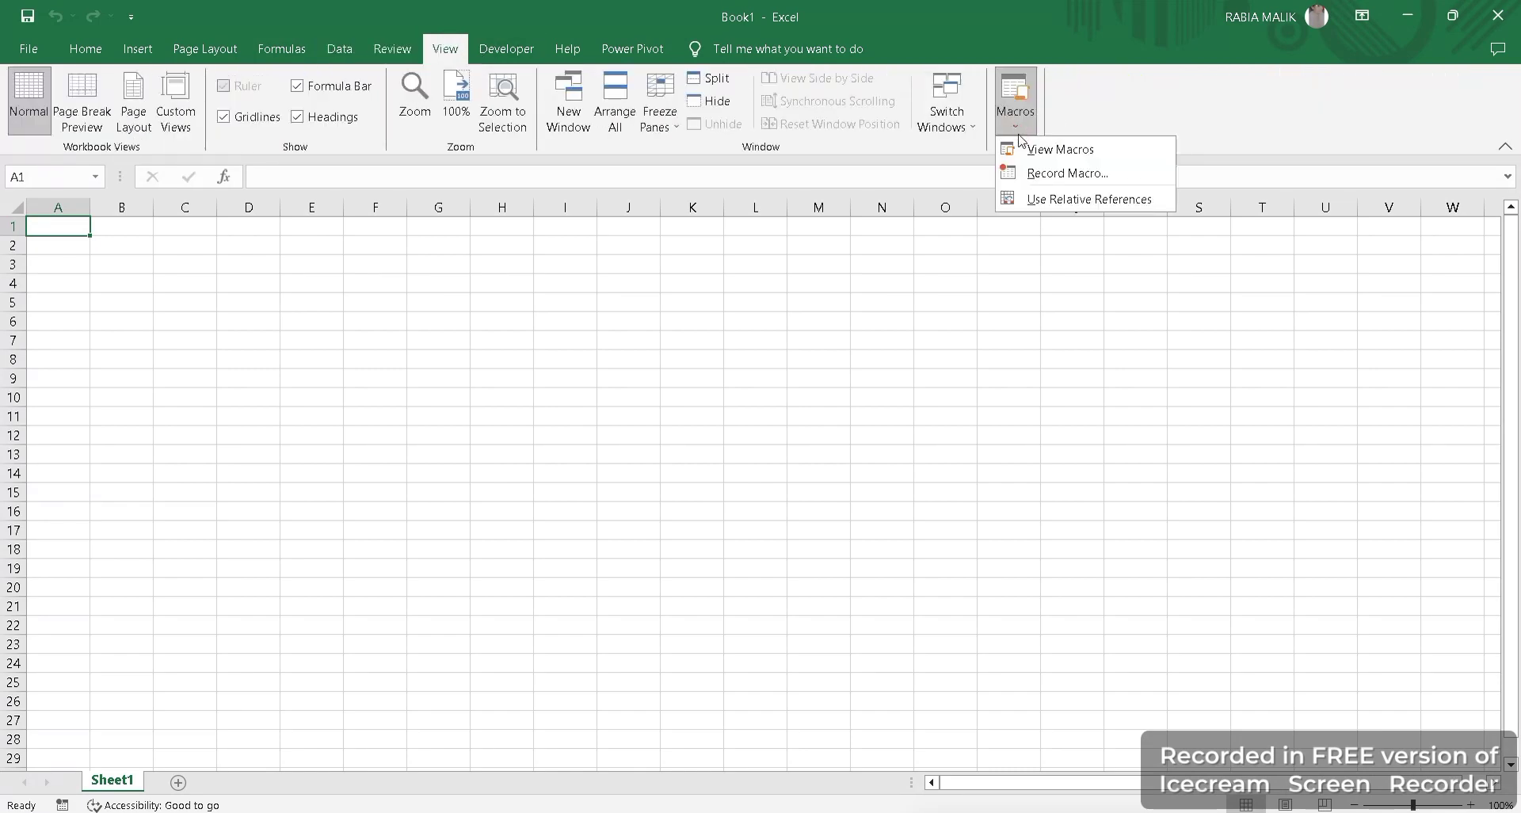
click(1030, 150)
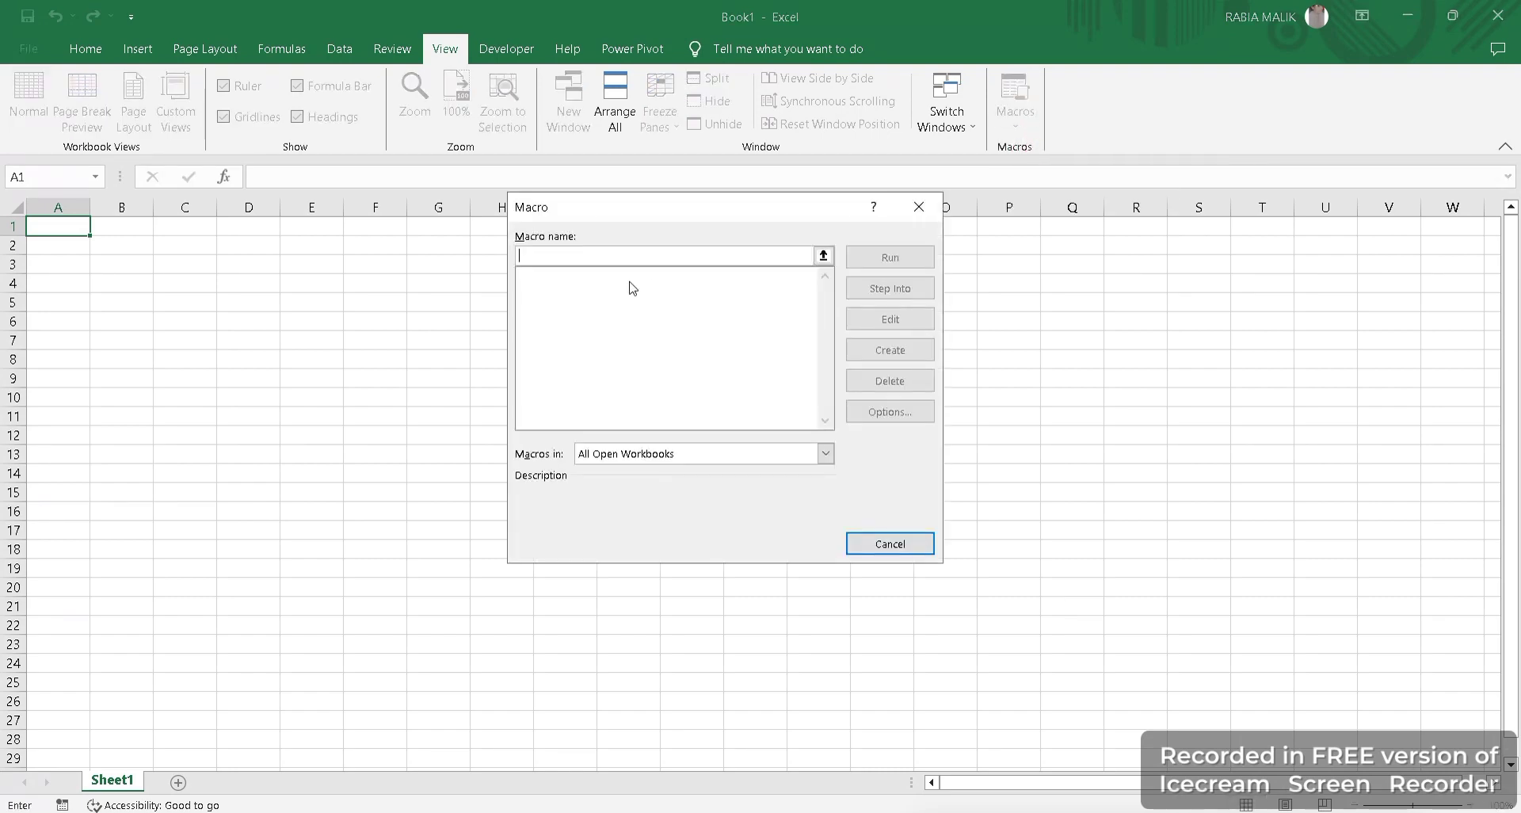
click(917, 201)
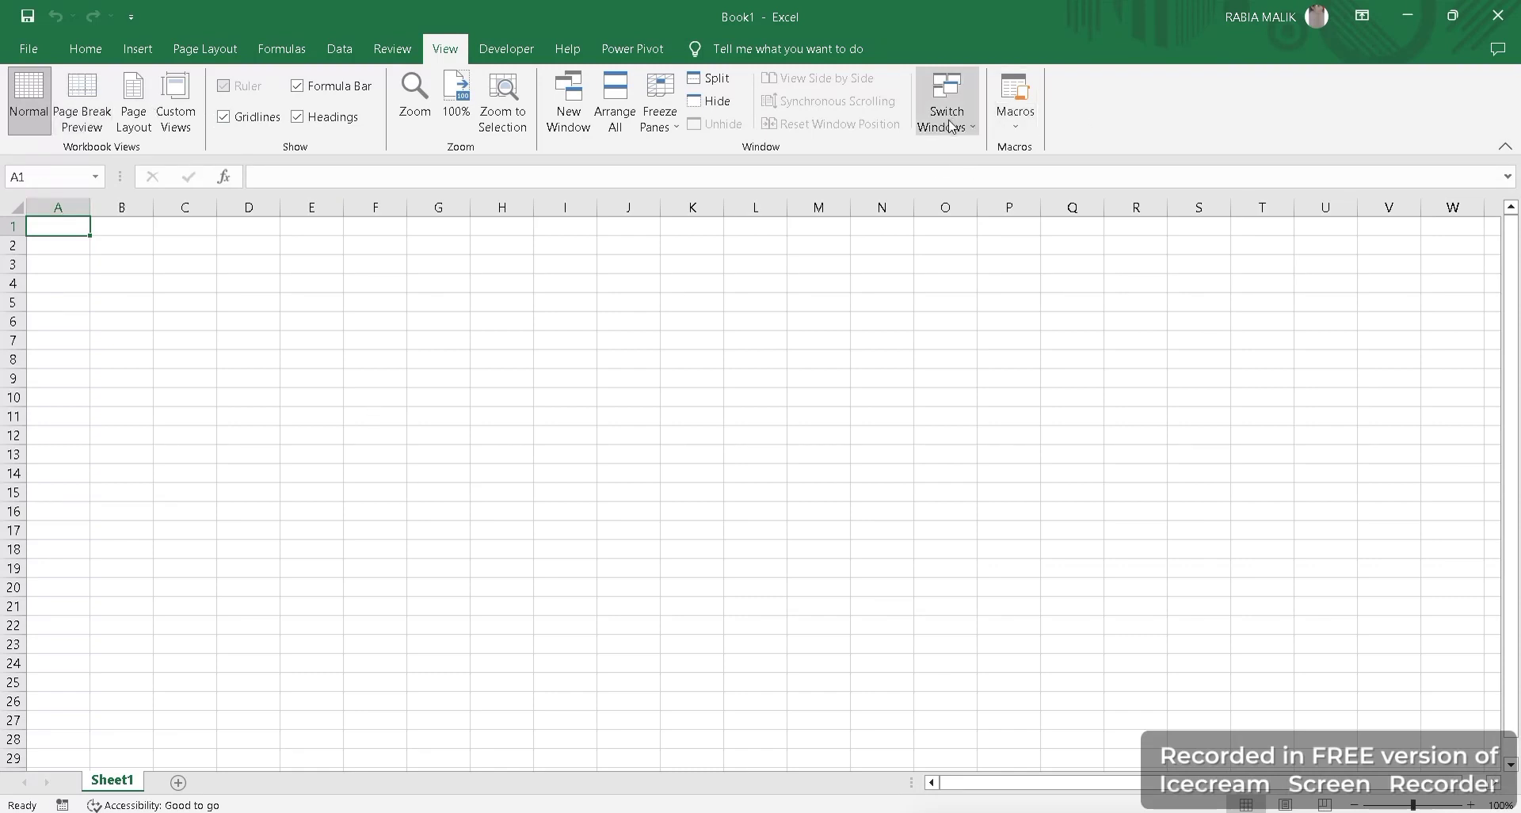
Select A1:L15 and import the RICE/WHEAT/FLOUR/OIL/MILK table from an Excel workbook.
drag(94, 306, 844, 610)
click(187, 363)
drag(35, 226, 872, 638)
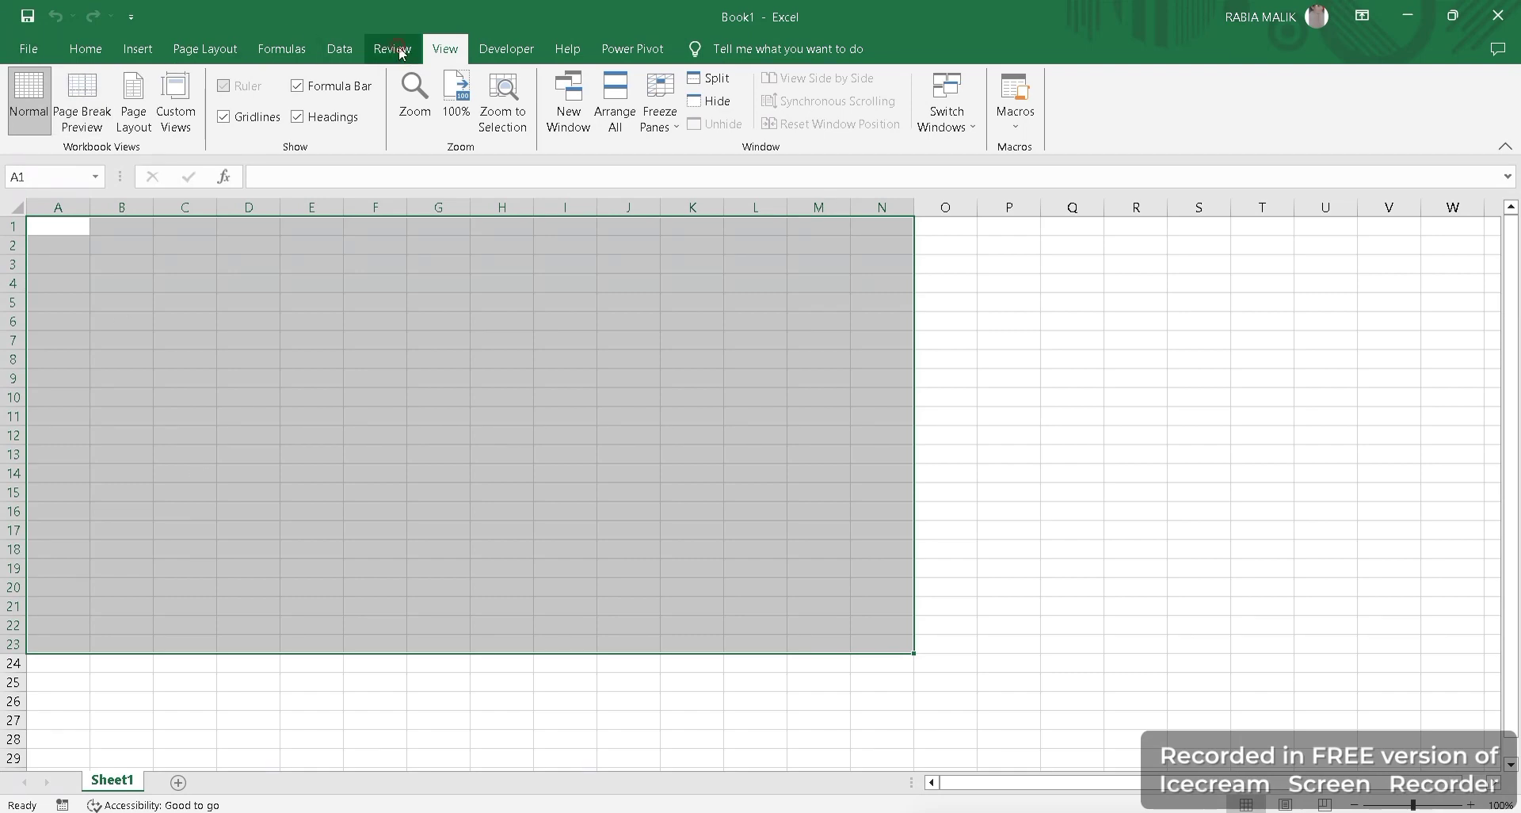
click(339, 48)
click(29, 111)
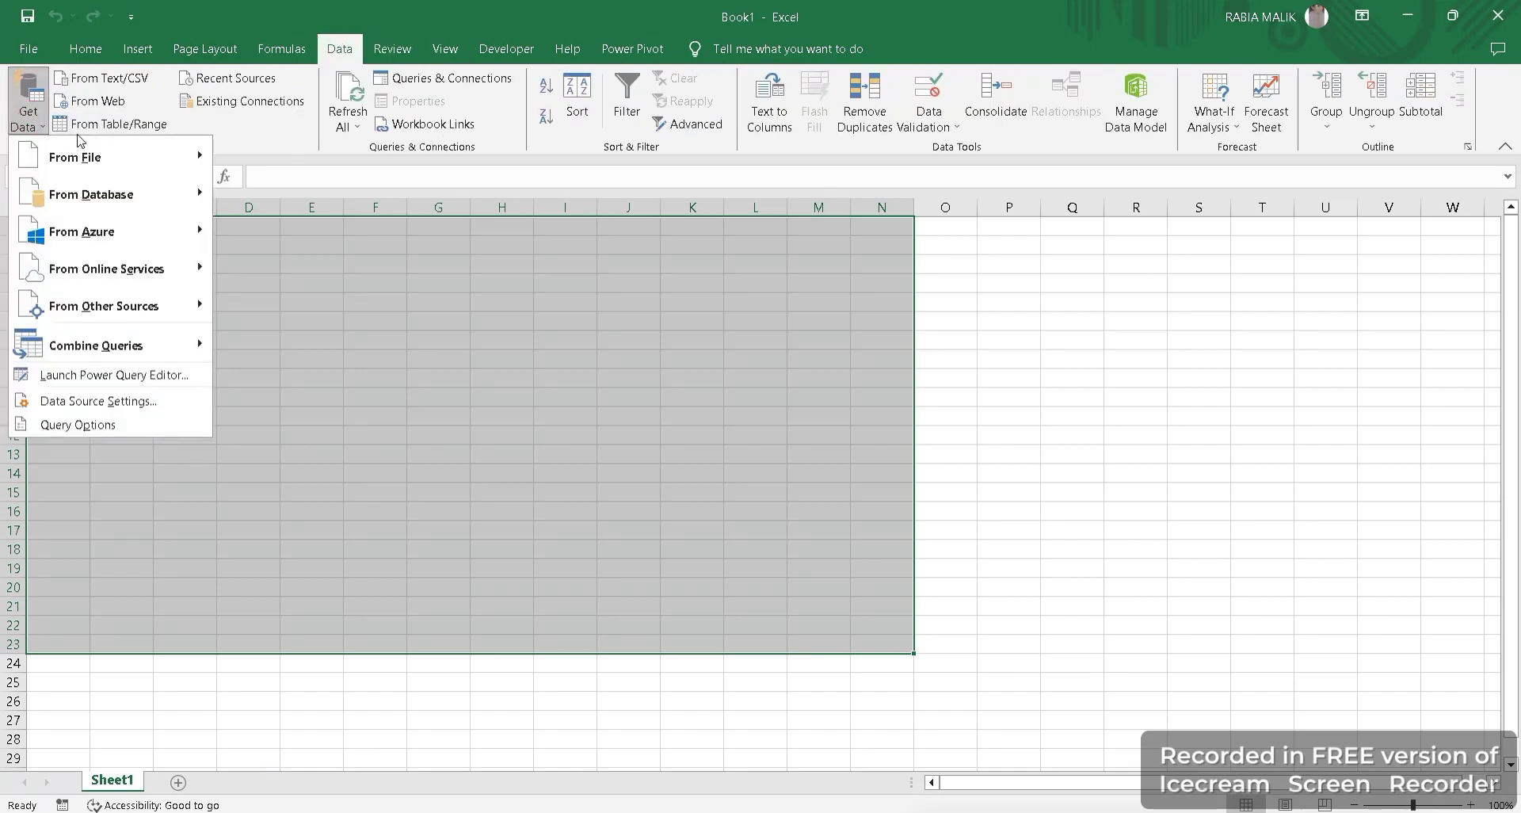
mouse_move(79, 157)
click(265, 159)
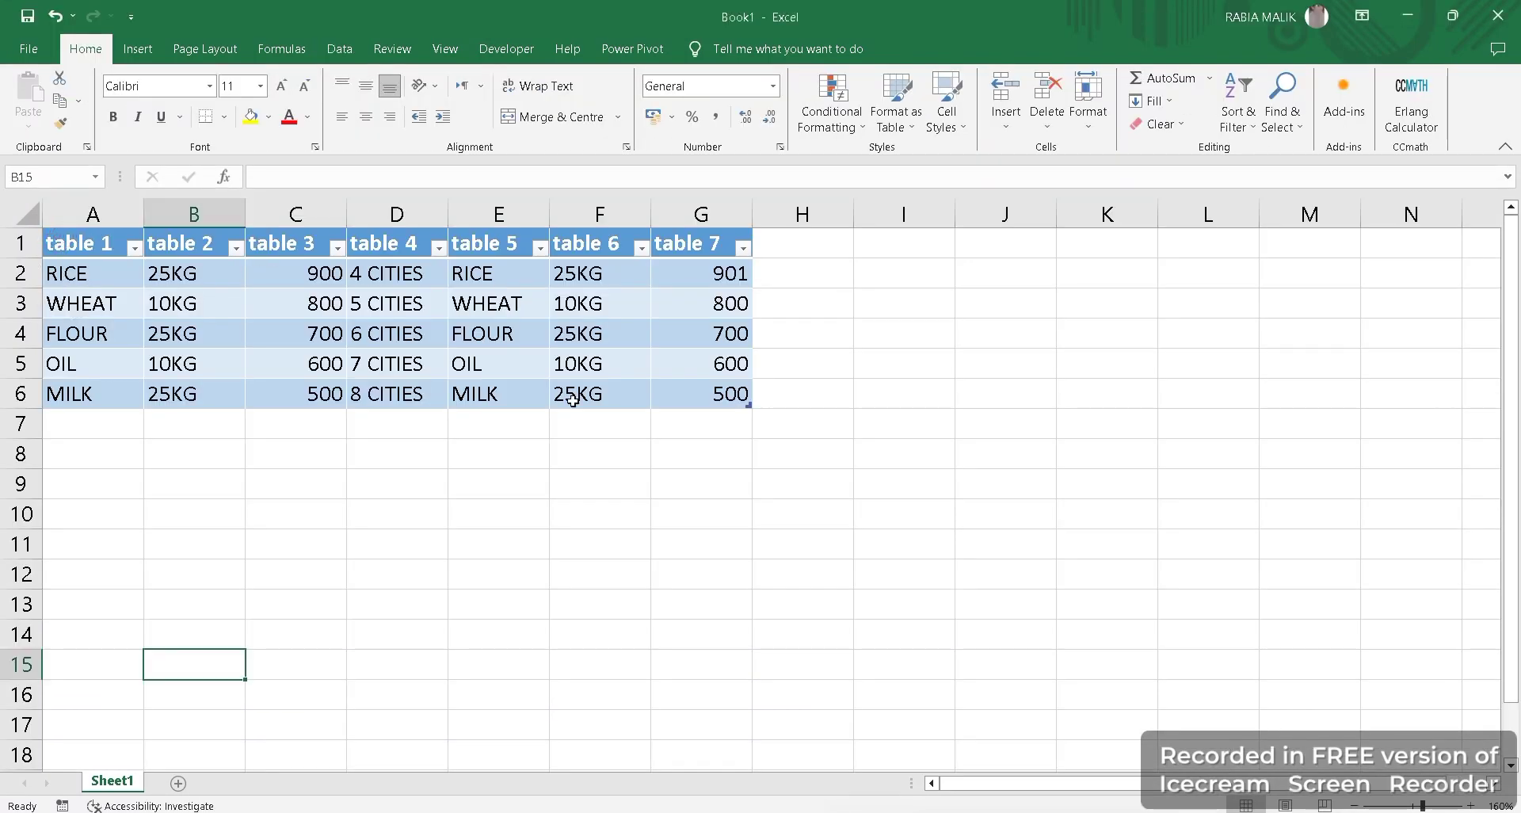
Add a blank sheet, then make a copy of Sheet1 named Sheet1 (2).
click(19, 483)
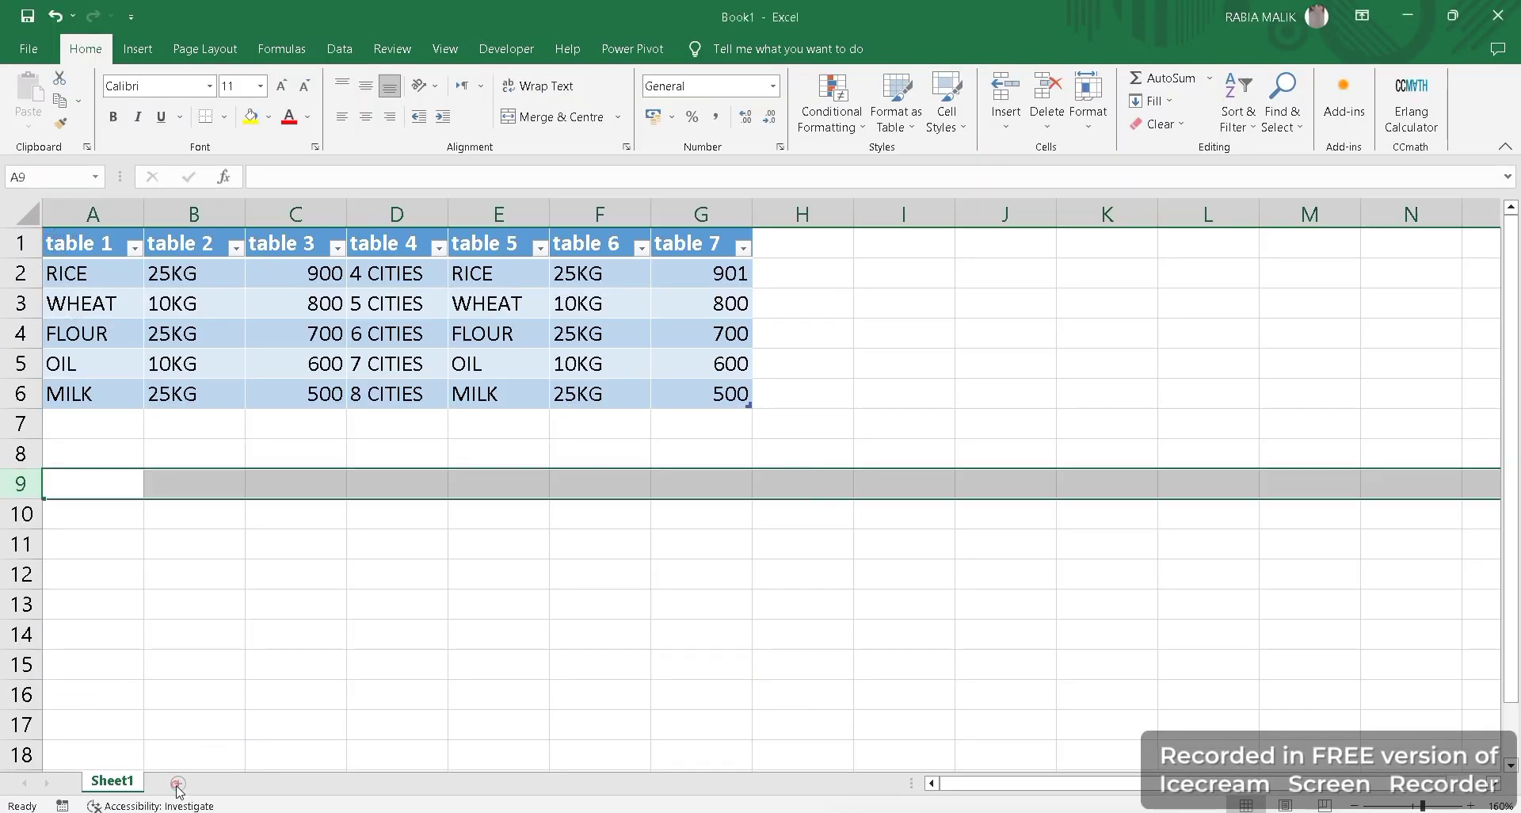
click(179, 784)
click(114, 783)
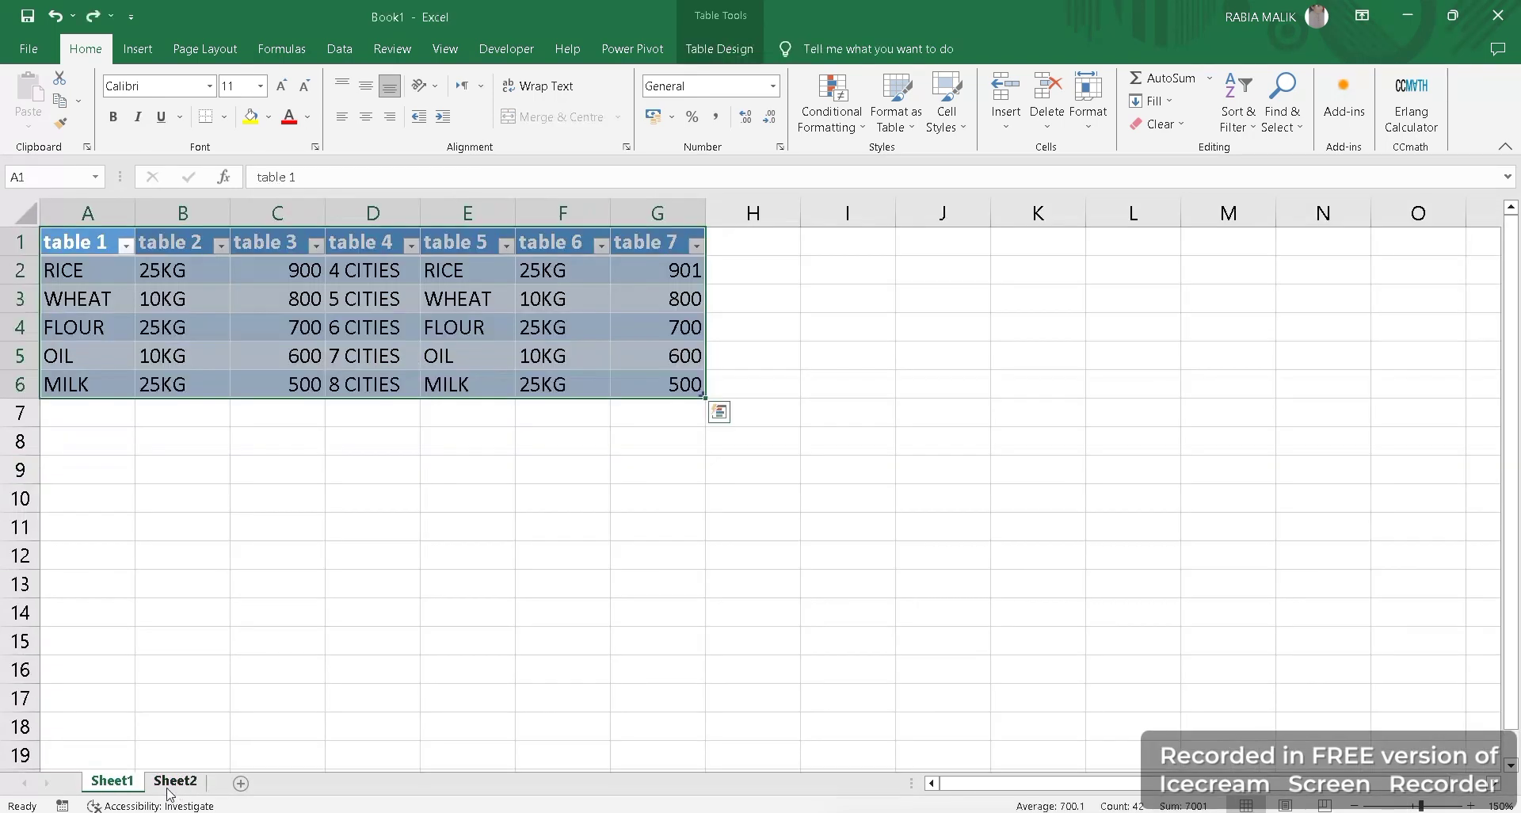
right_click(123, 784)
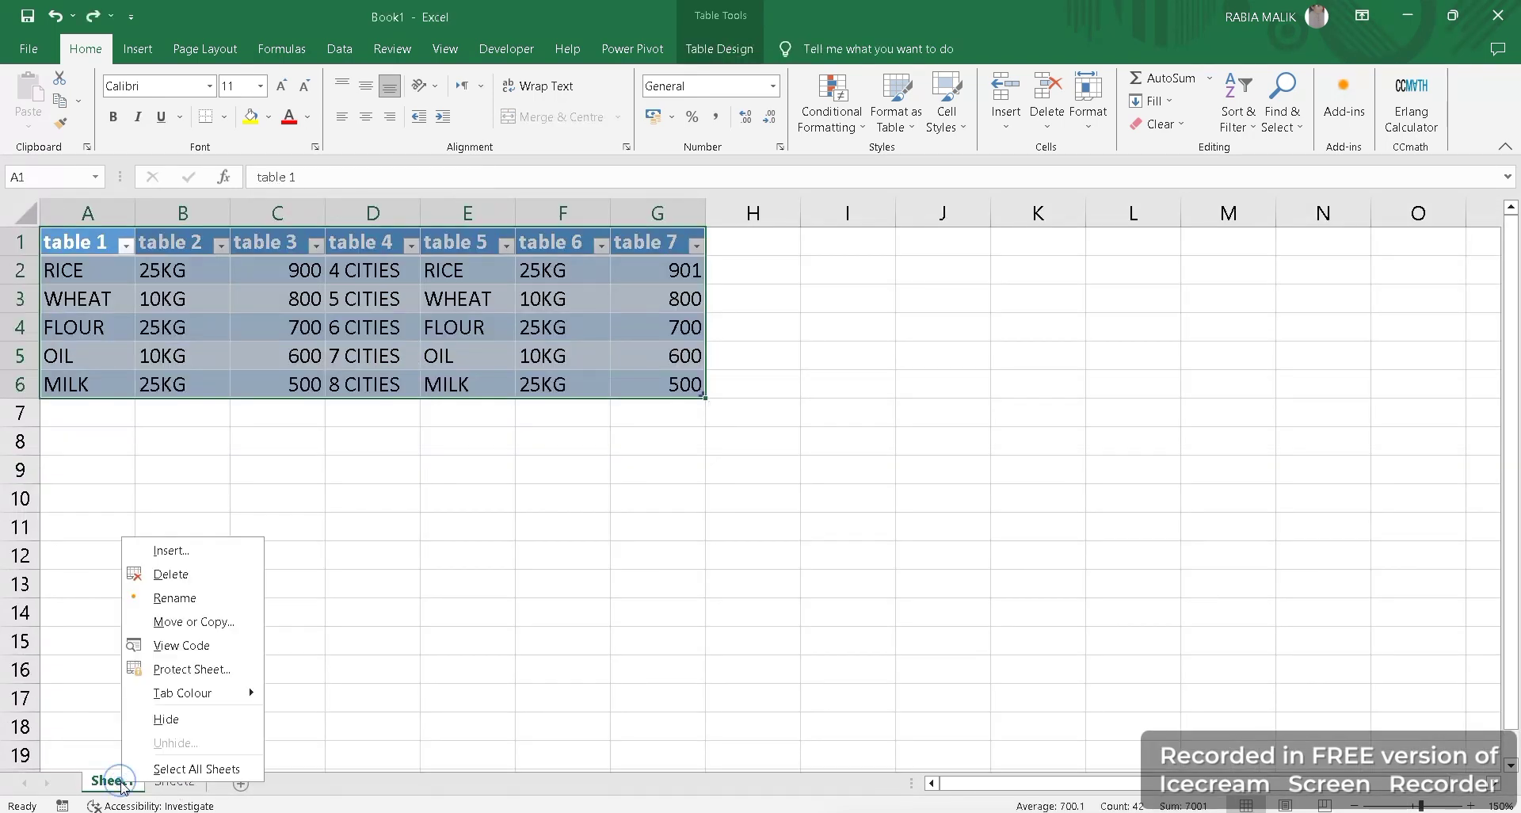
click(197, 621)
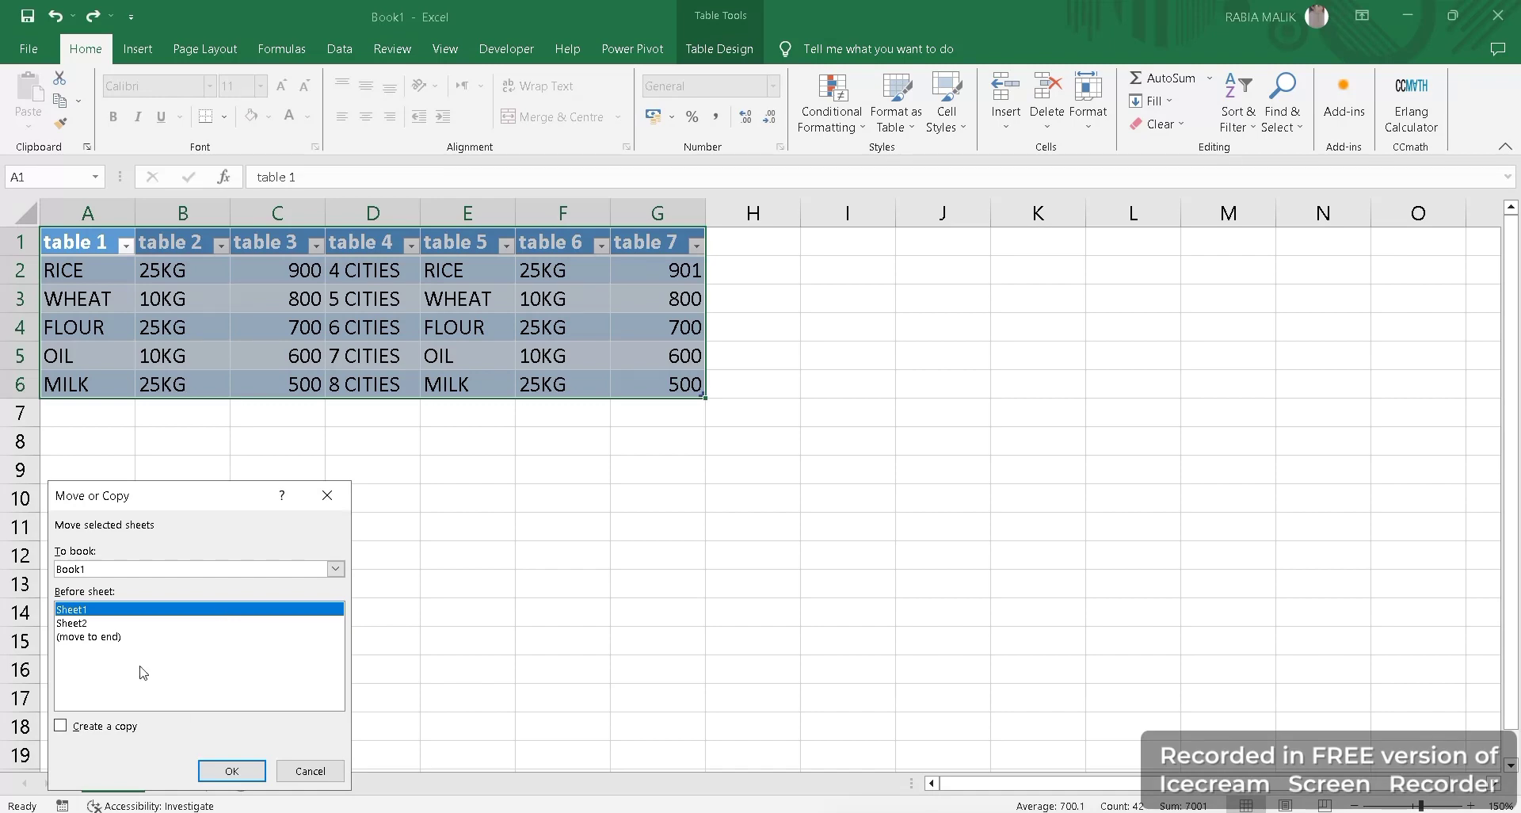
click(105, 727)
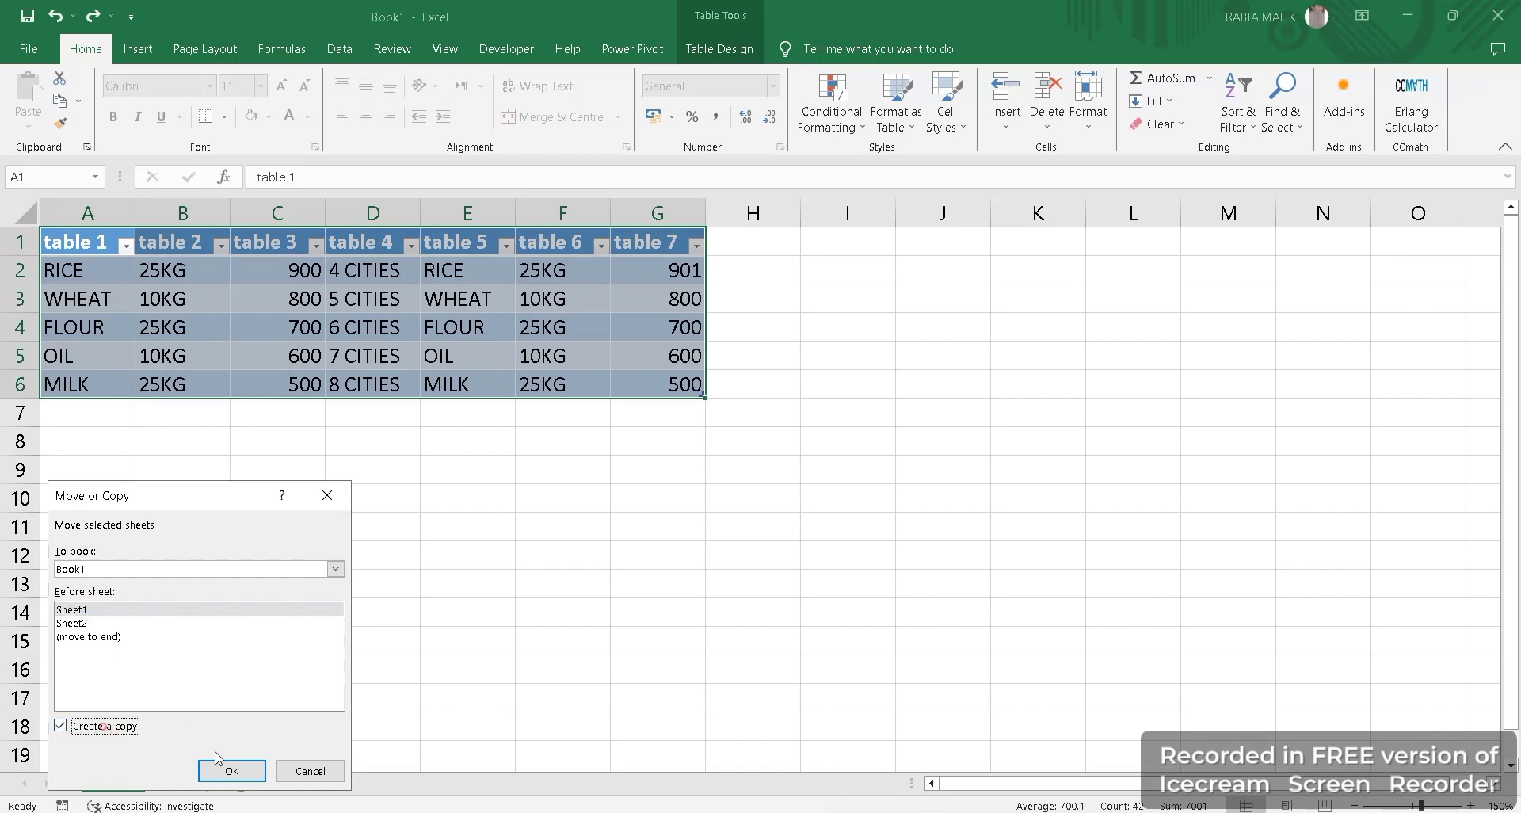
click(238, 770)
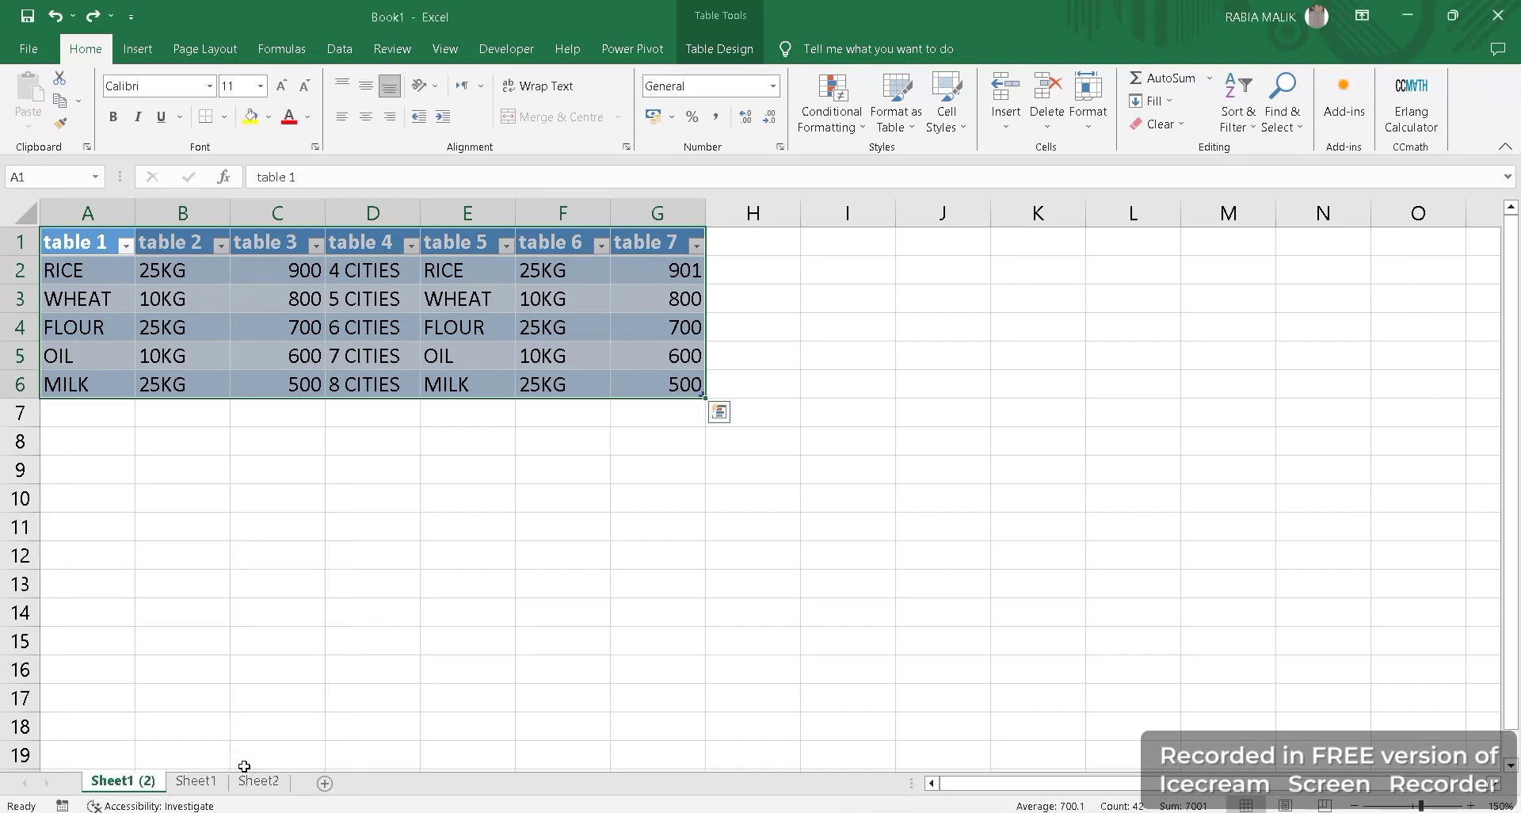
Delete the empty Sheet2 and go to Sheet1 (2), selecting cell A6.
click(190, 782)
click(265, 782)
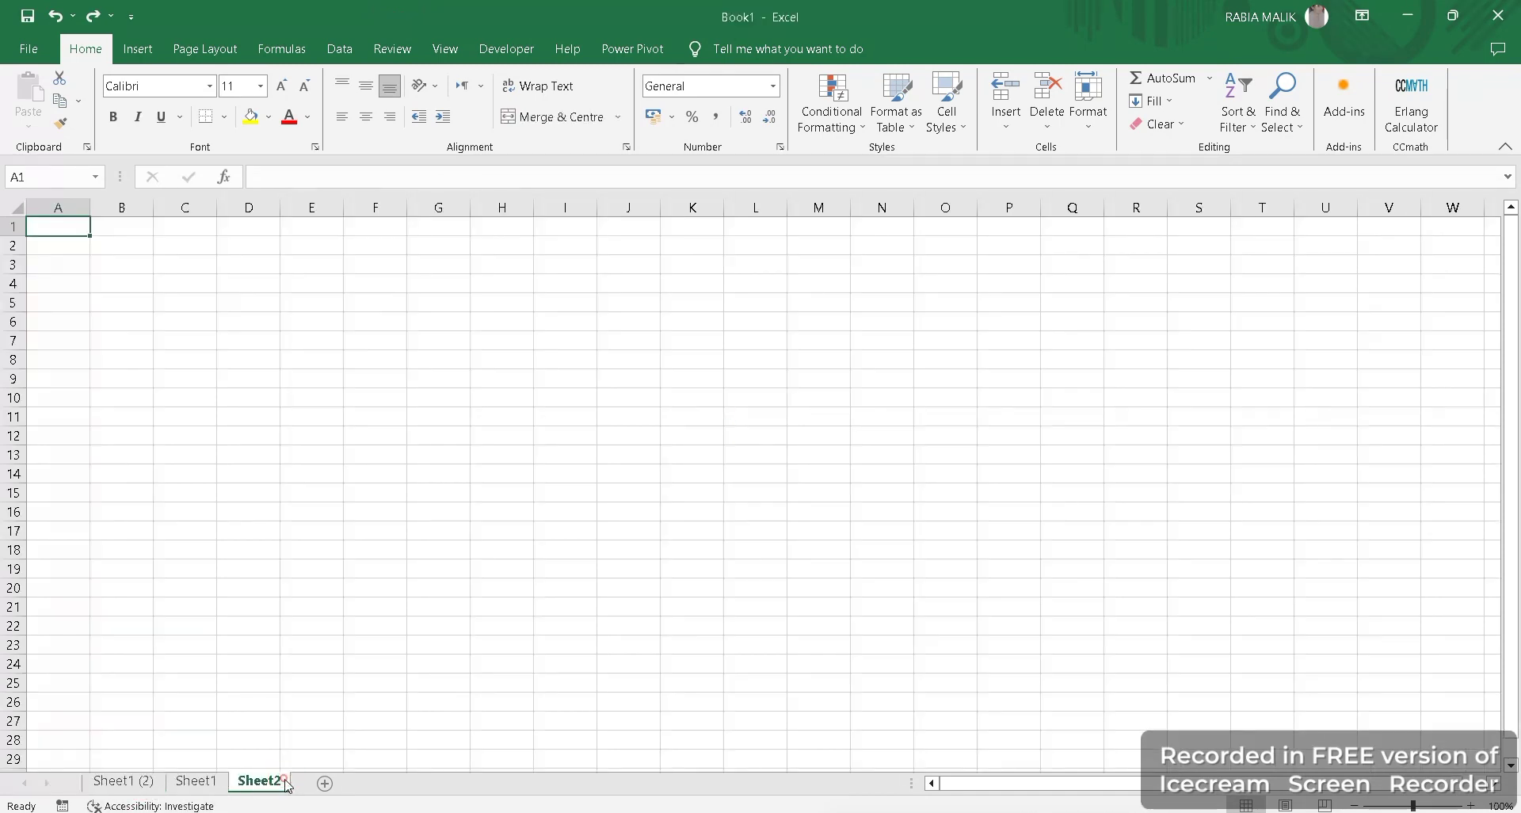
right_click(287, 785)
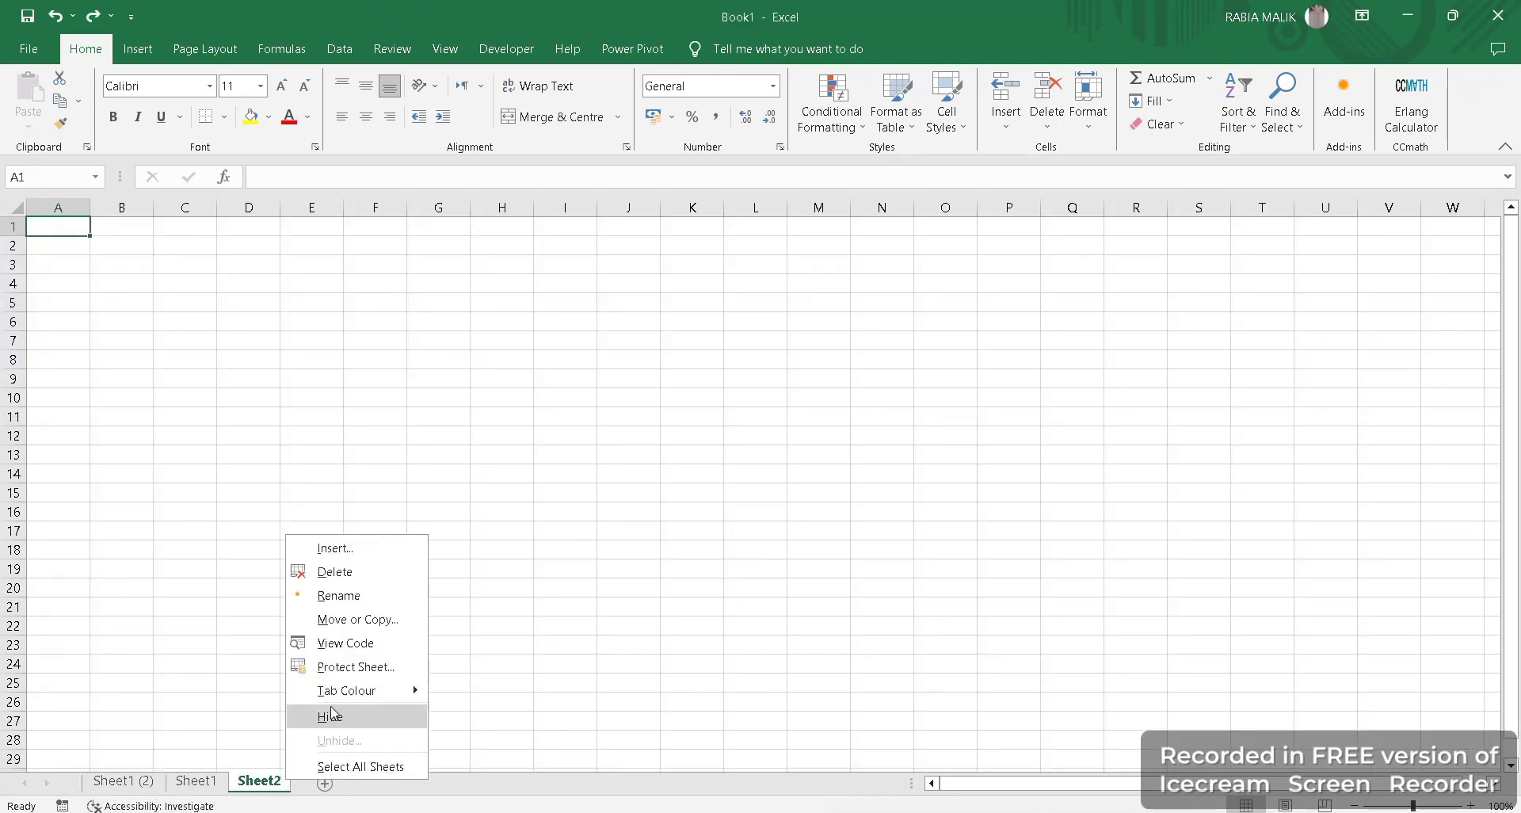
click(326, 571)
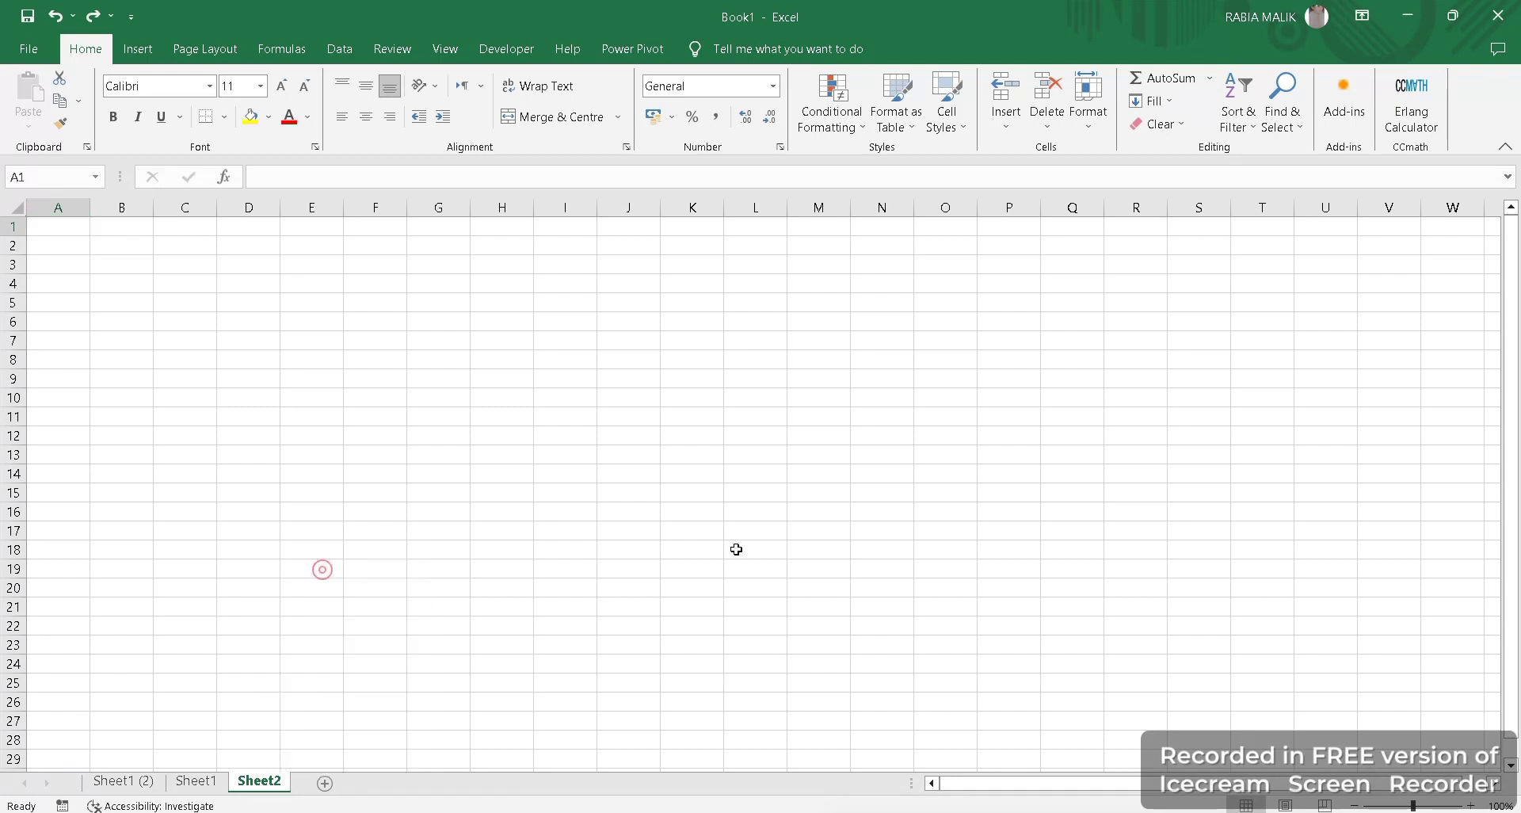
click(120, 782)
click(98, 388)
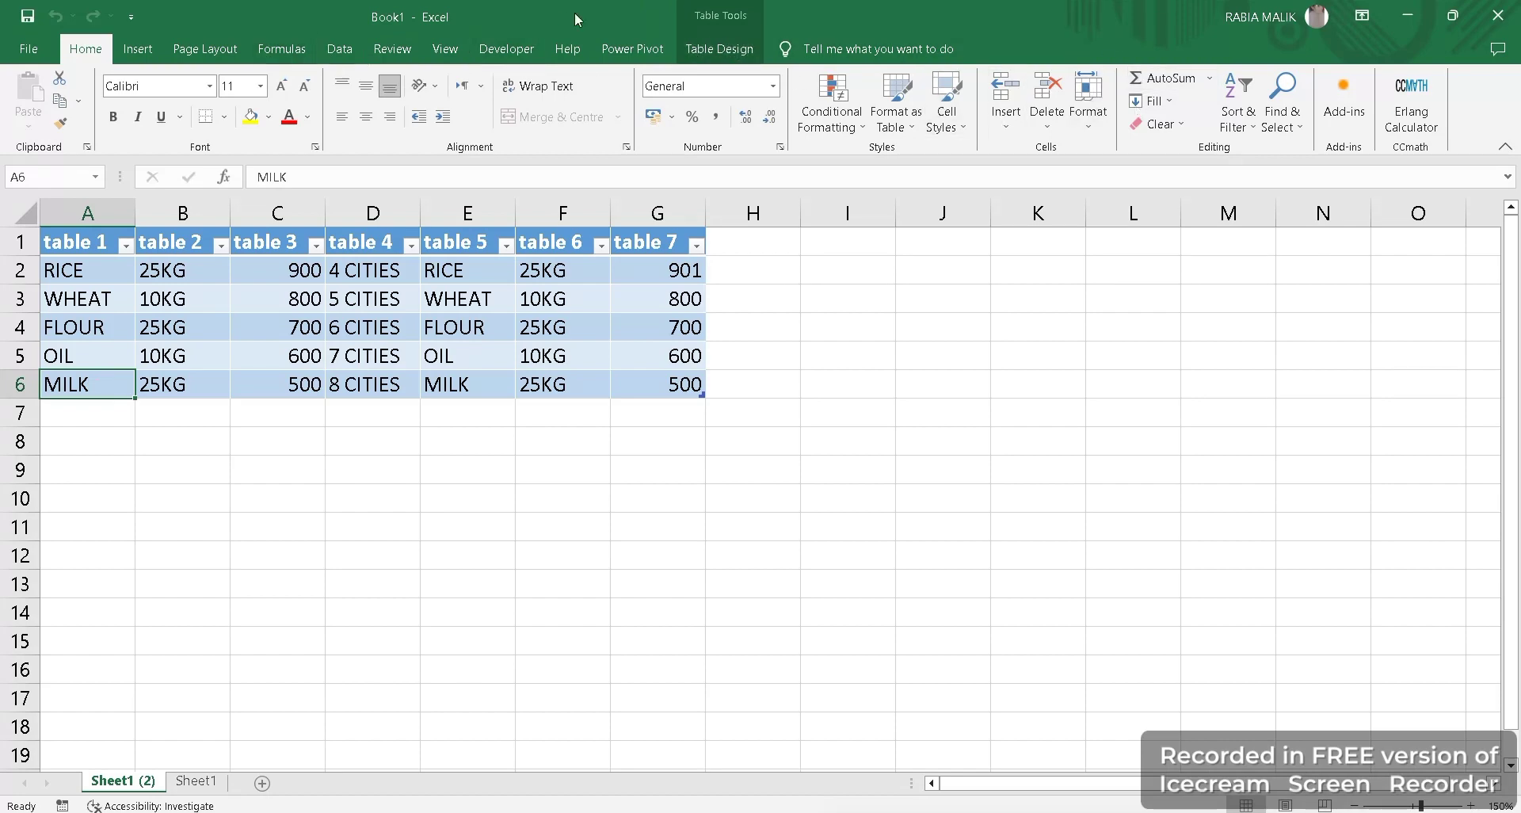
Start recording Macro1 in This Workbook with shortcut Ctrl+Shift+M.
click(394, 48)
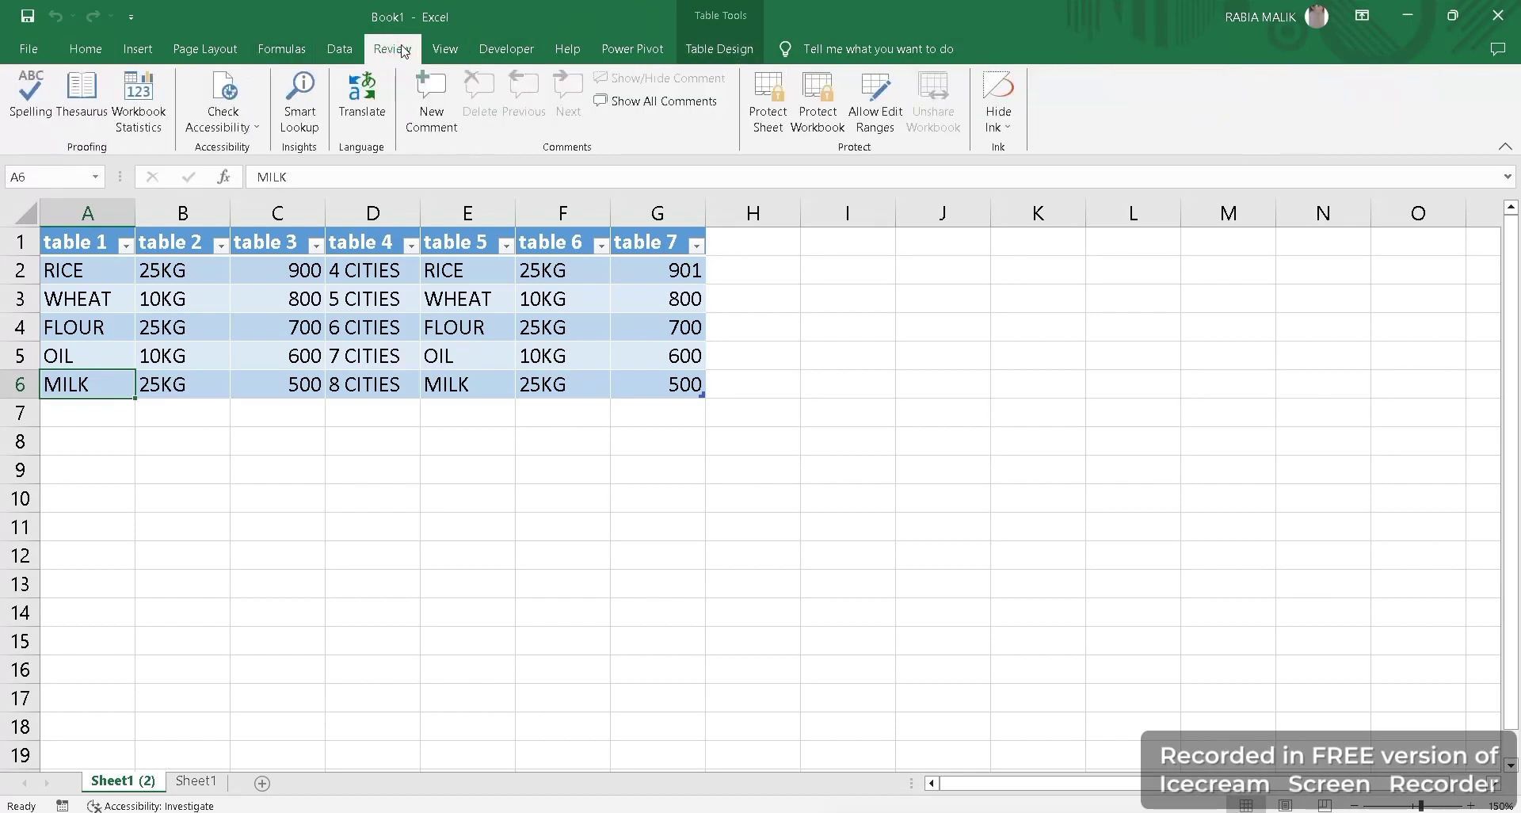
click(456, 49)
click(1032, 125)
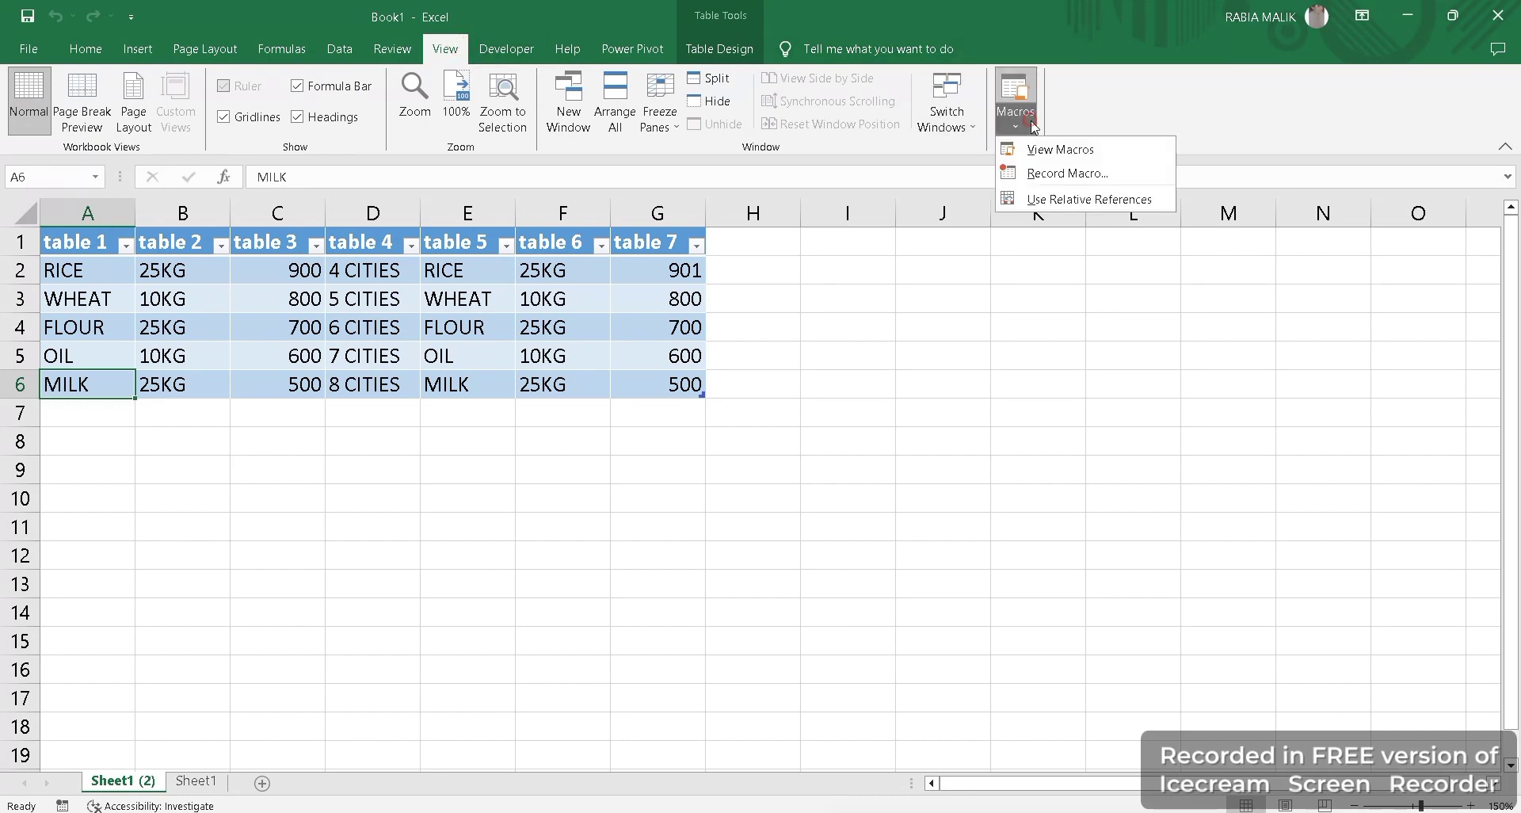
click(1043, 174)
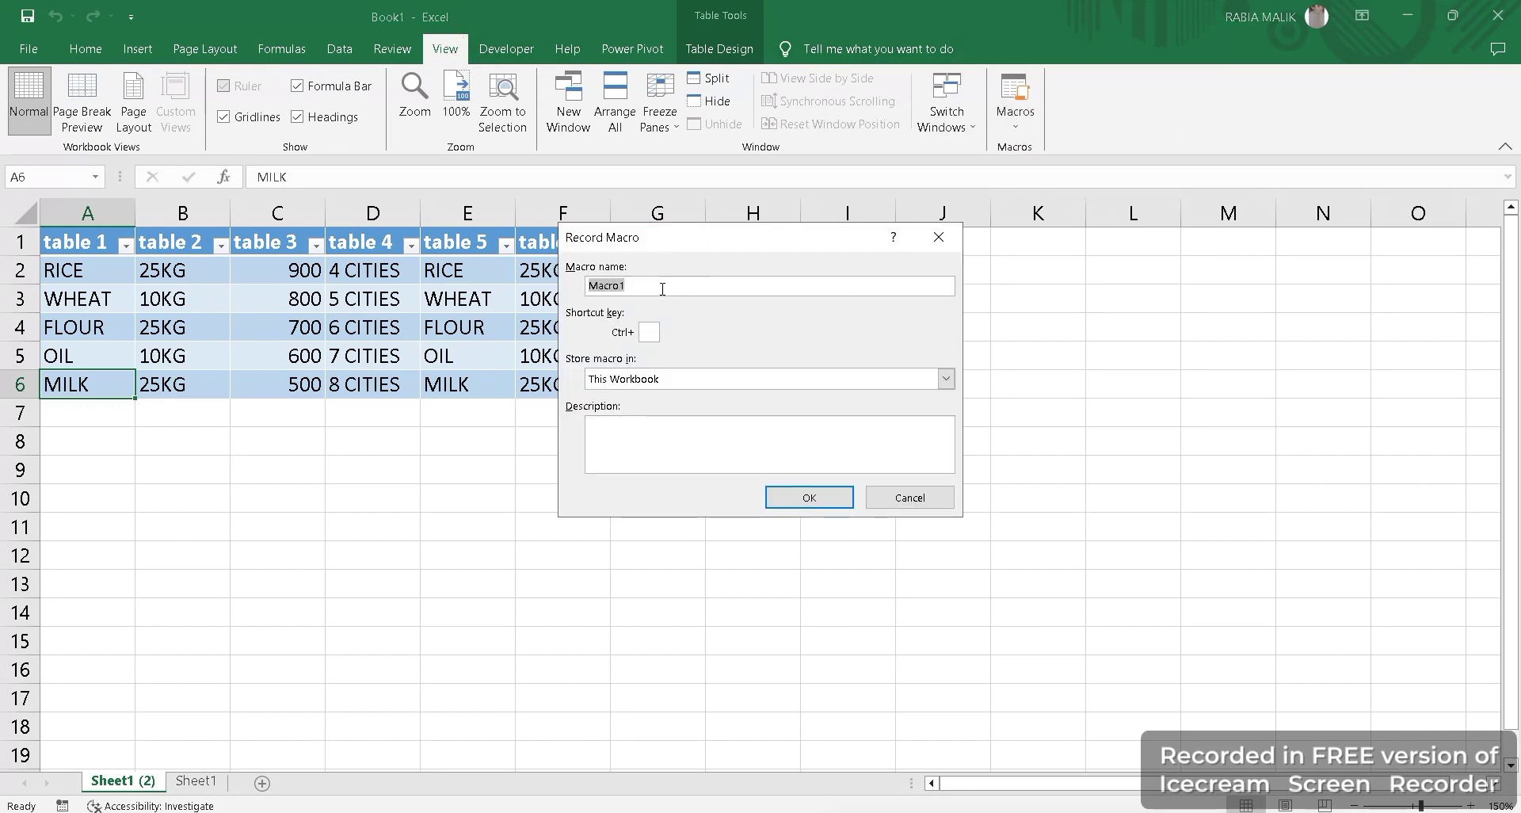
click(650, 331)
text(M)
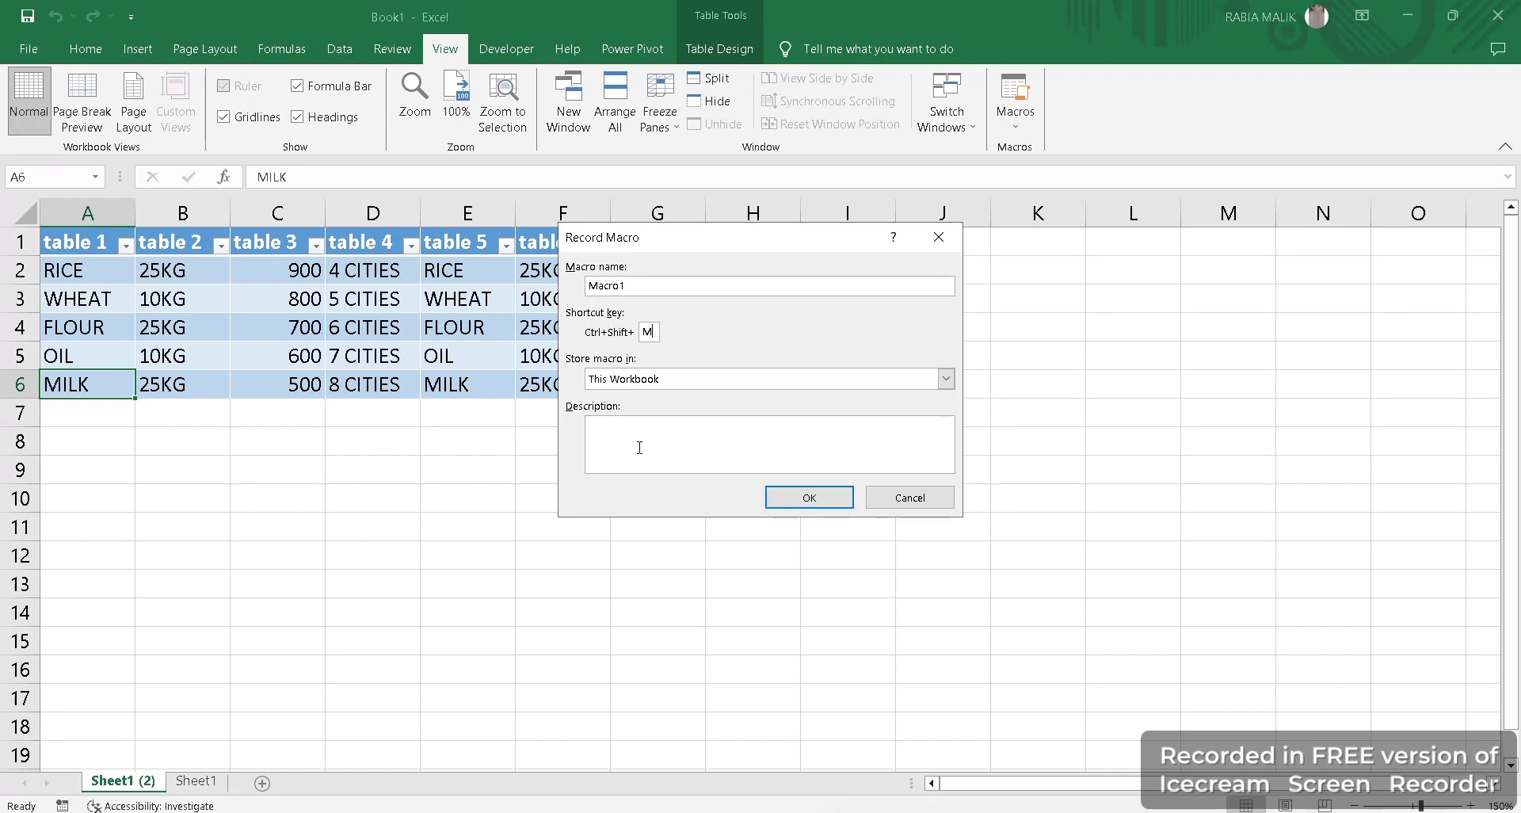
click(792, 508)
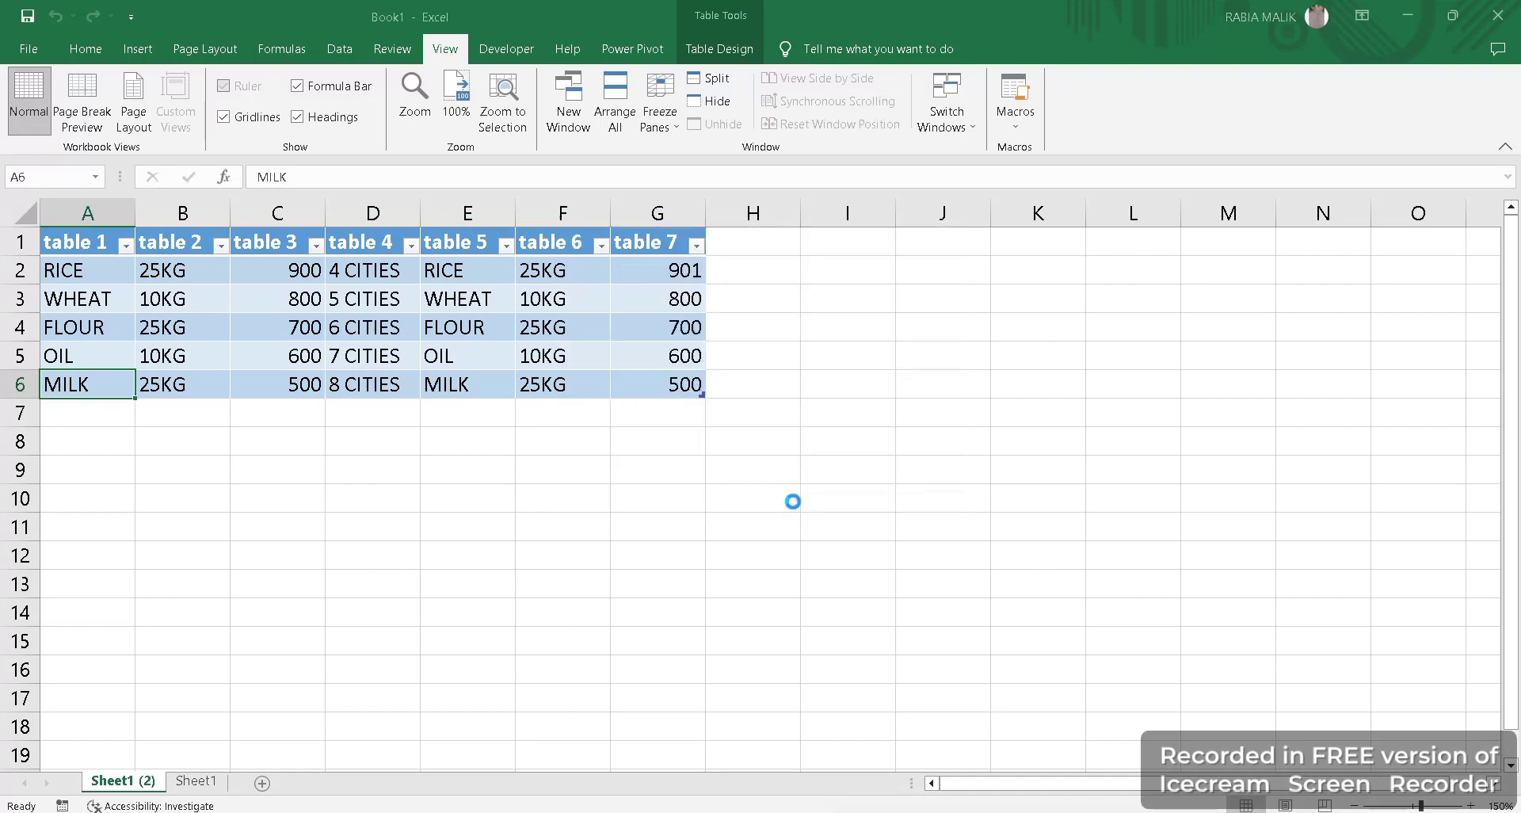
Select the product table A1:H6 on Sheet1 (2).
click(89, 267)
drag(88, 242, 689, 383)
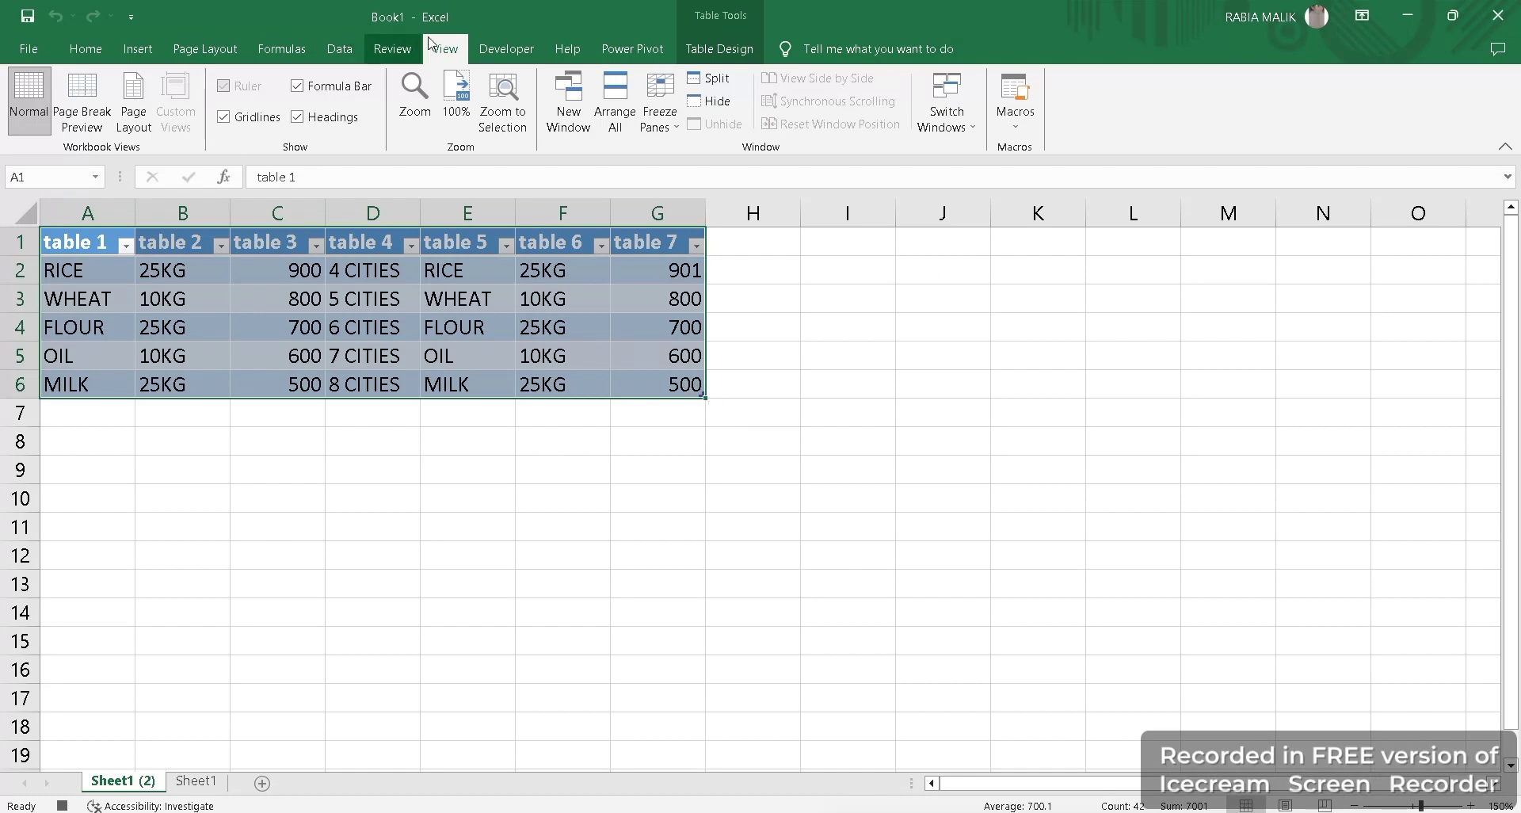
click(1020, 134)
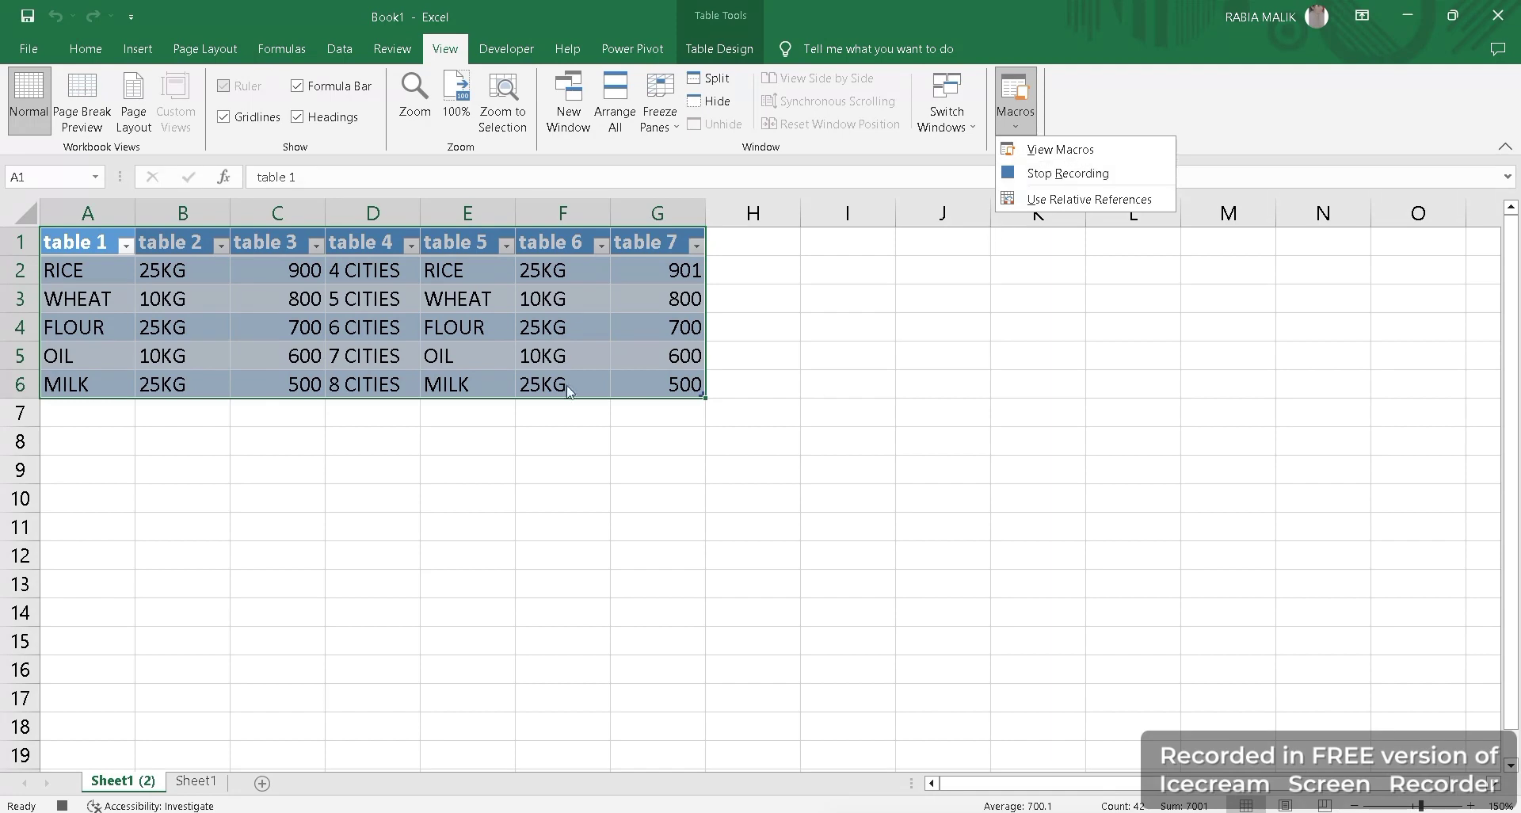
click(510, 366)
click(397, 445)
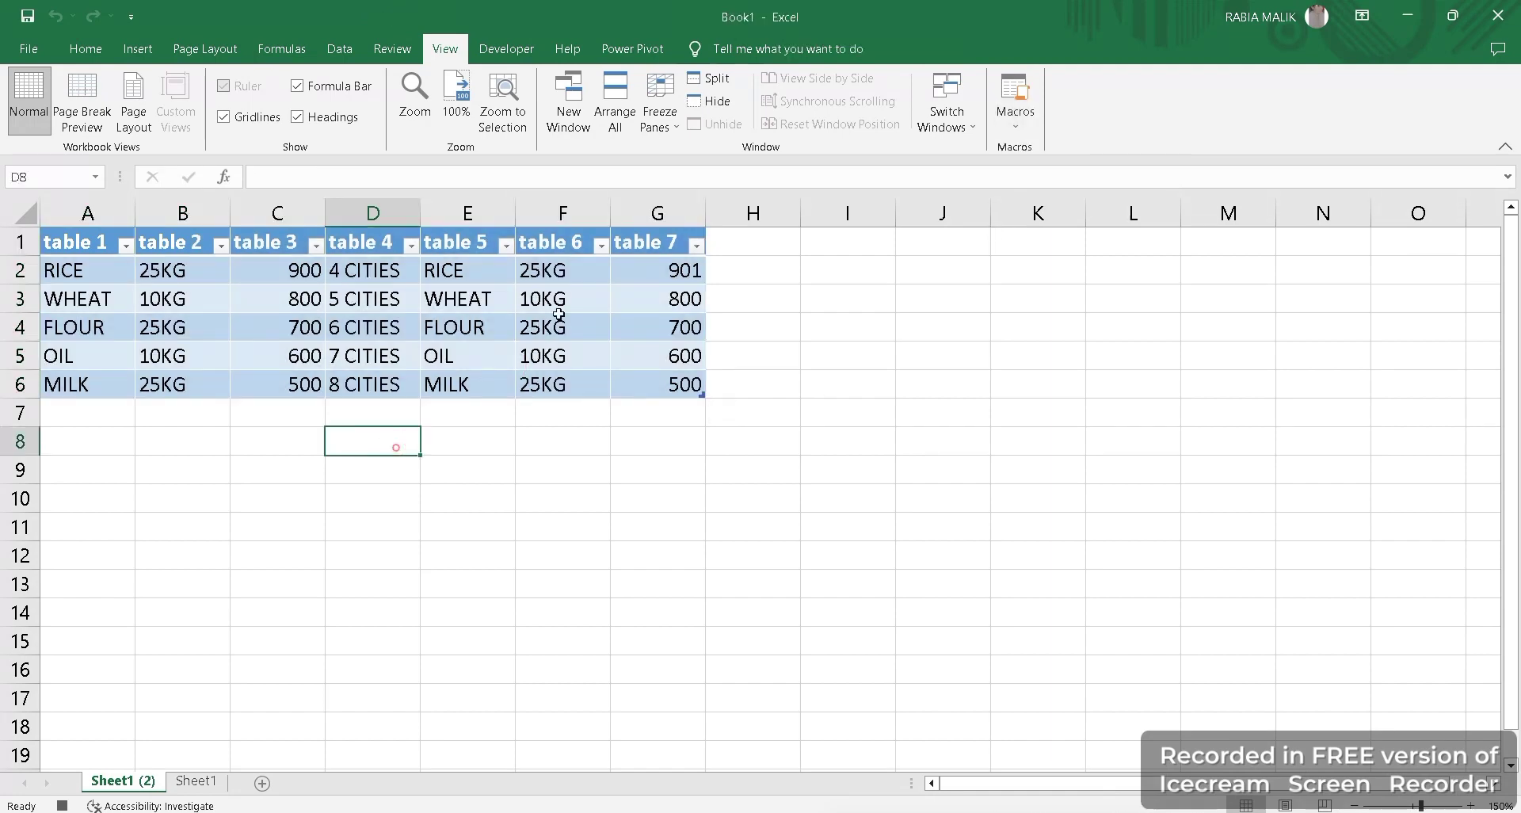
Change cell F2 from 25KG to 30KG.
click(556, 272)
key(BackSpace)
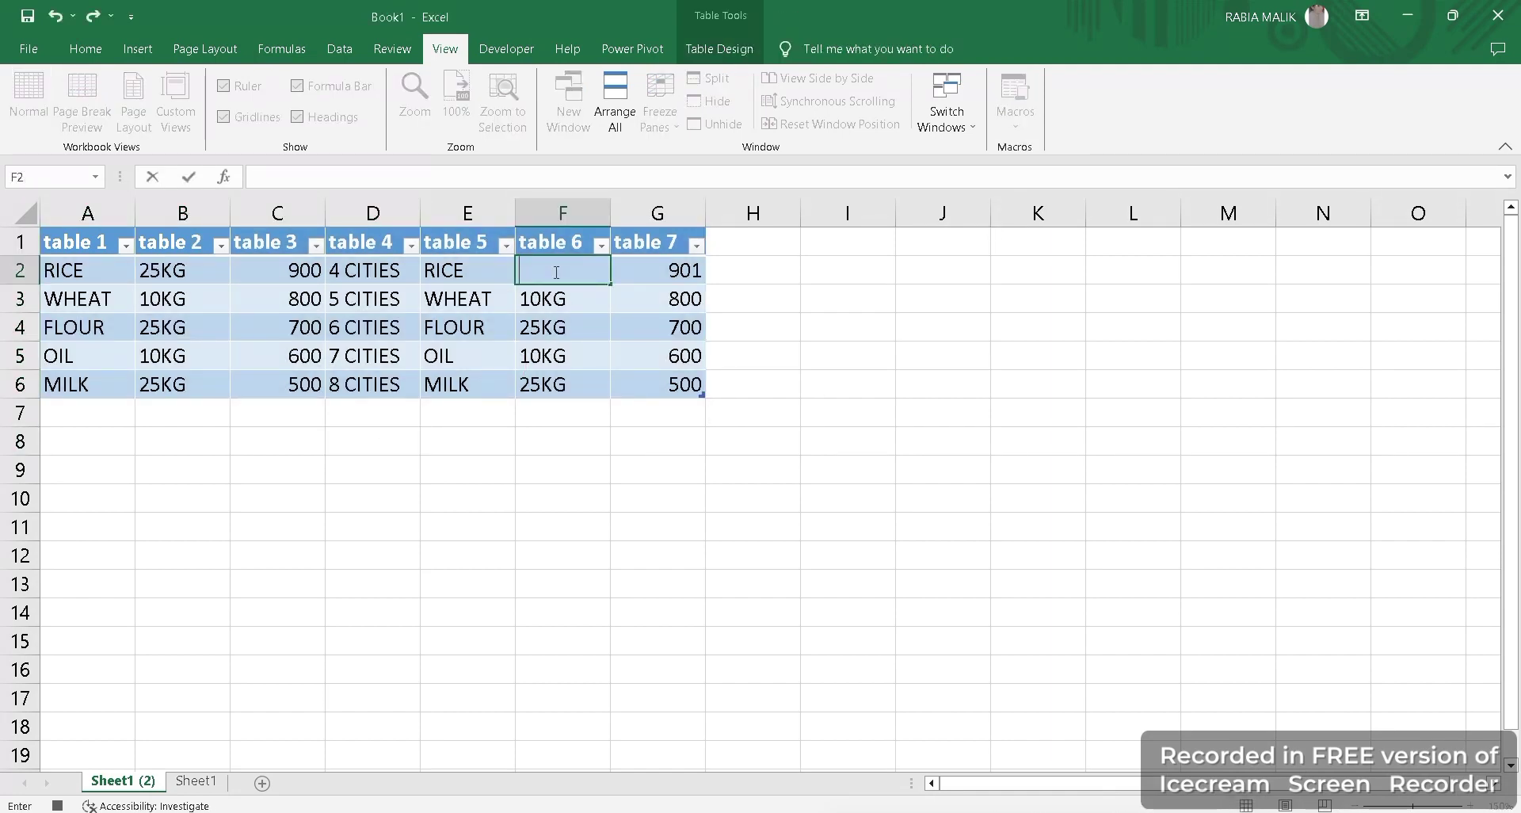
text(30KG)
key(Return)
click(369, 611)
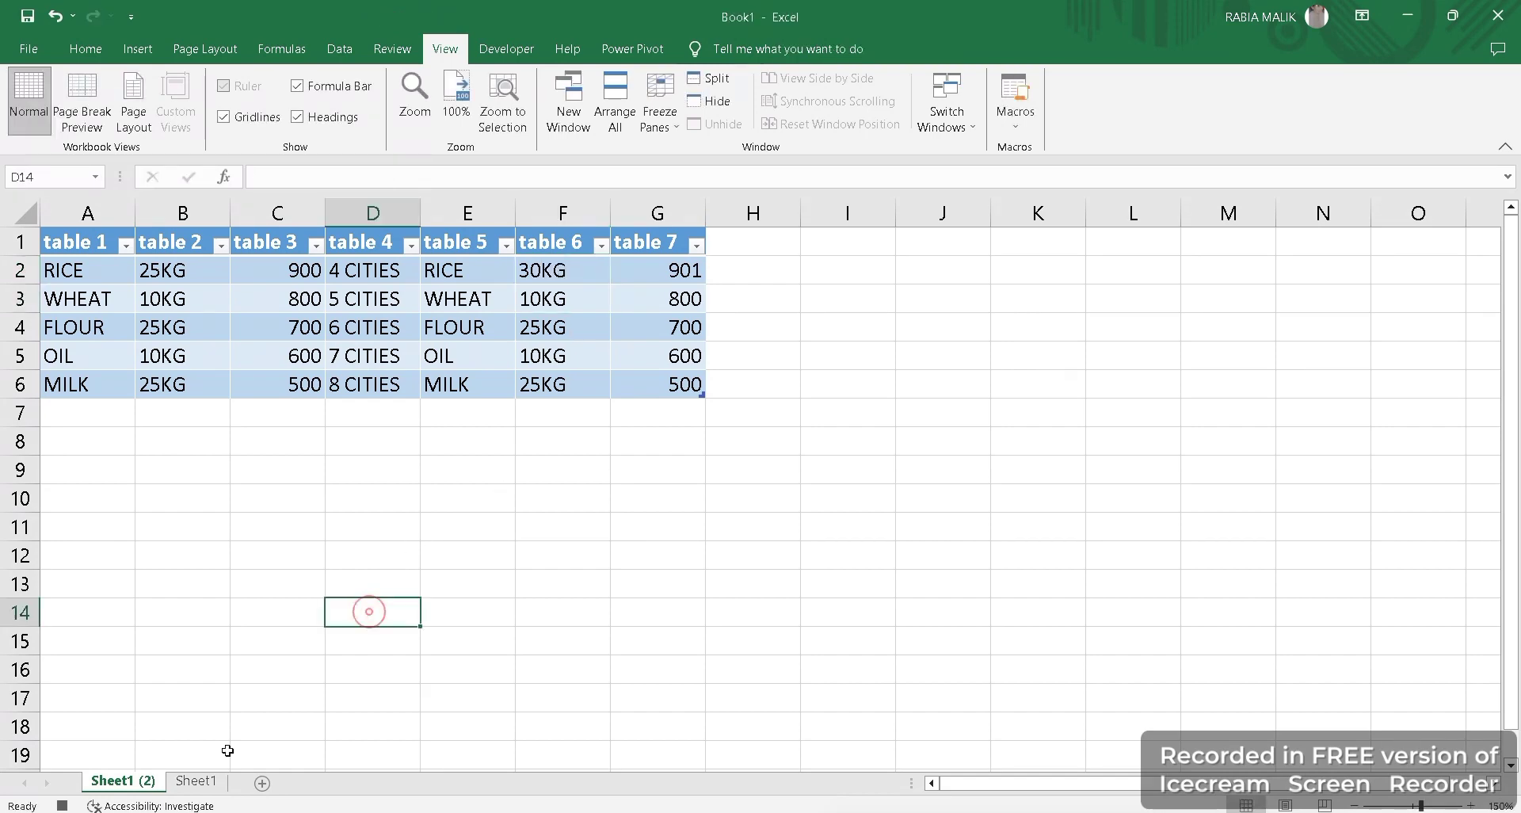
click(196, 781)
Stop the macro recording and switch between Sheet1 and Sheet1 (2).
click(1020, 131)
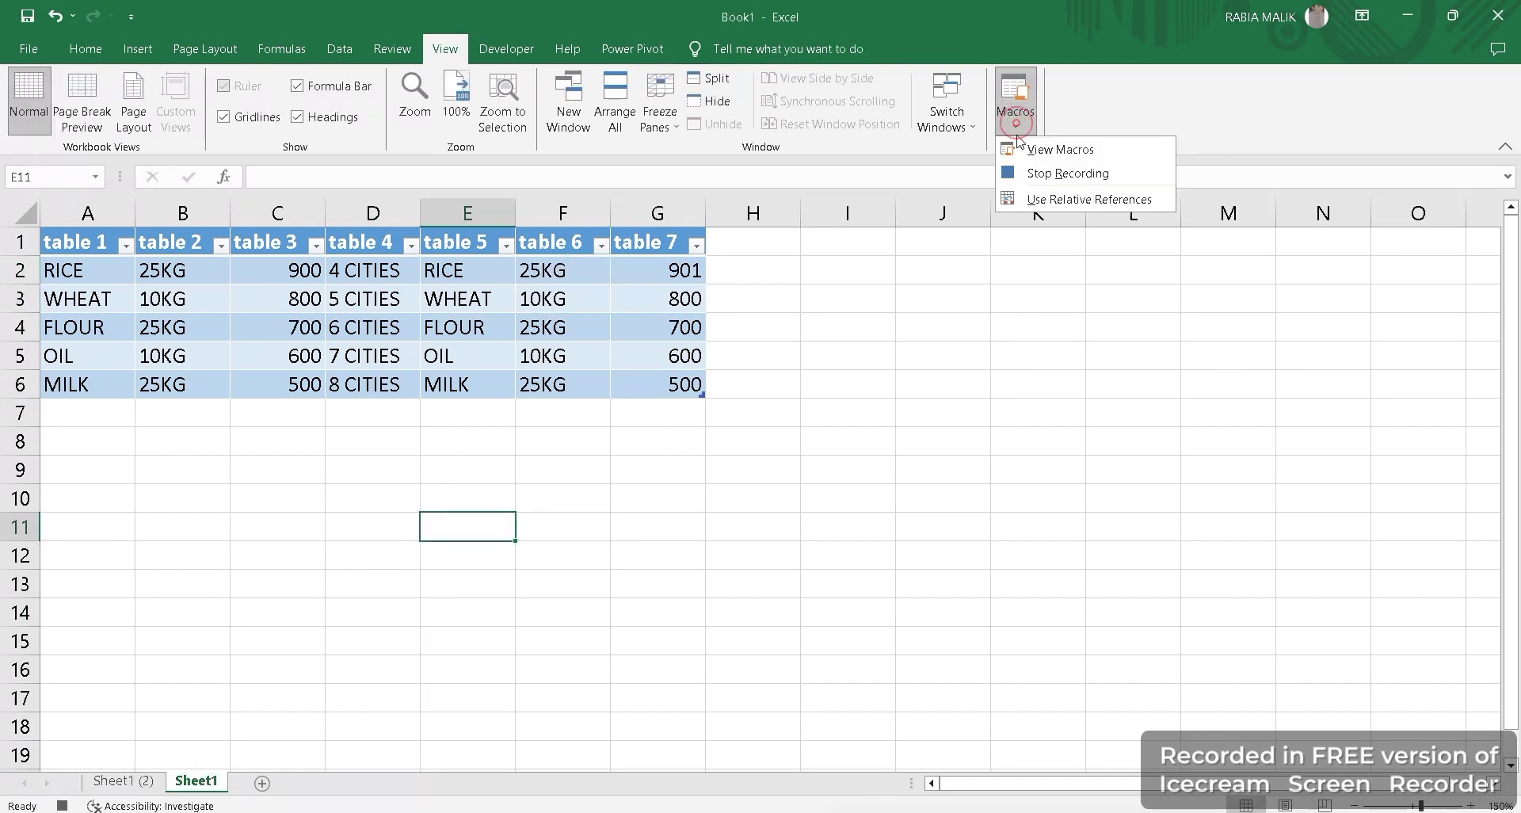
click(1032, 172)
click(544, 443)
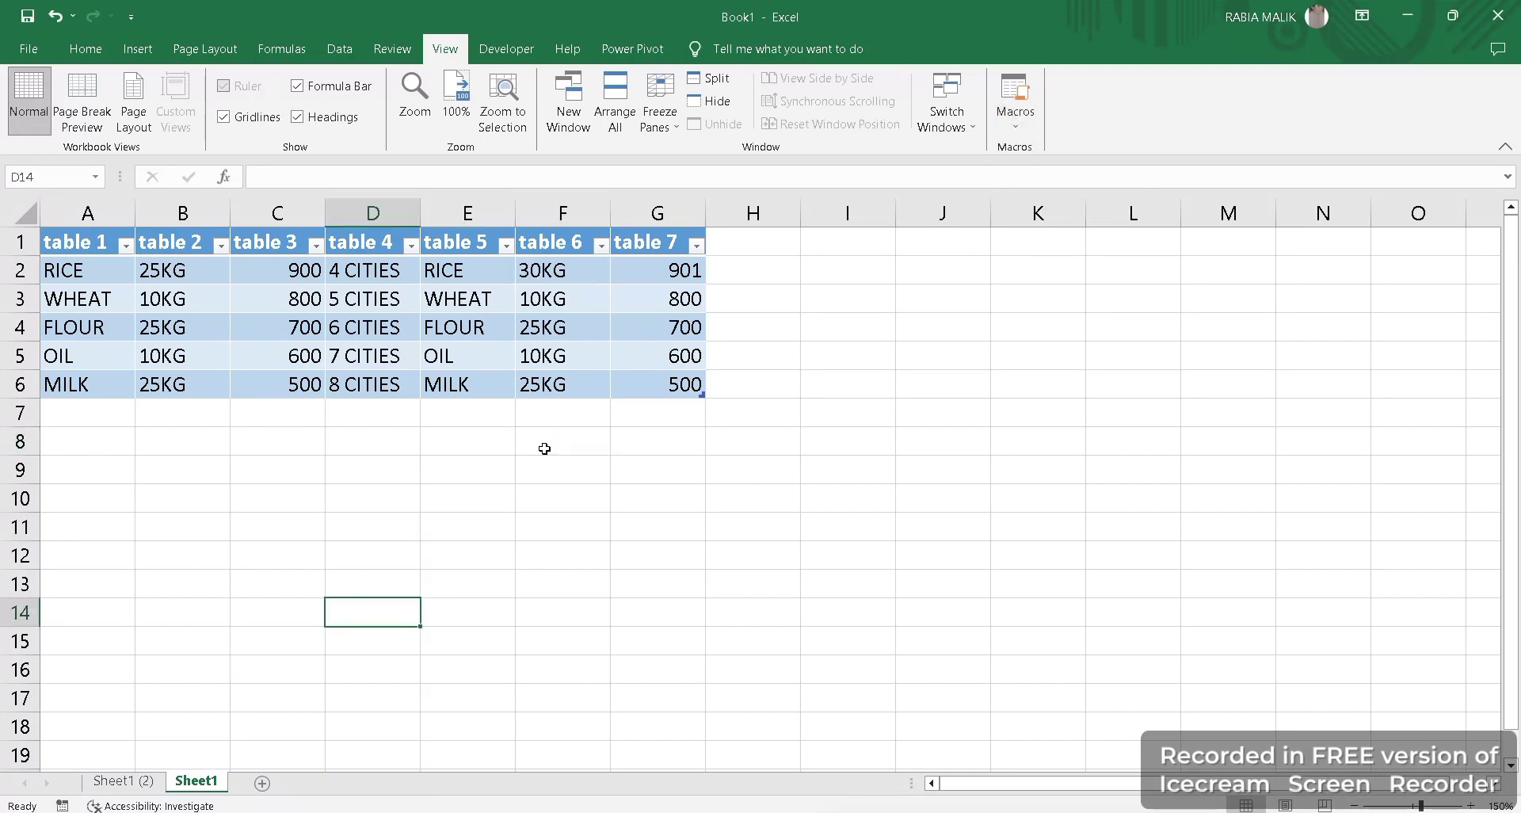
click(126, 780)
click(183, 779)
click(111, 778)
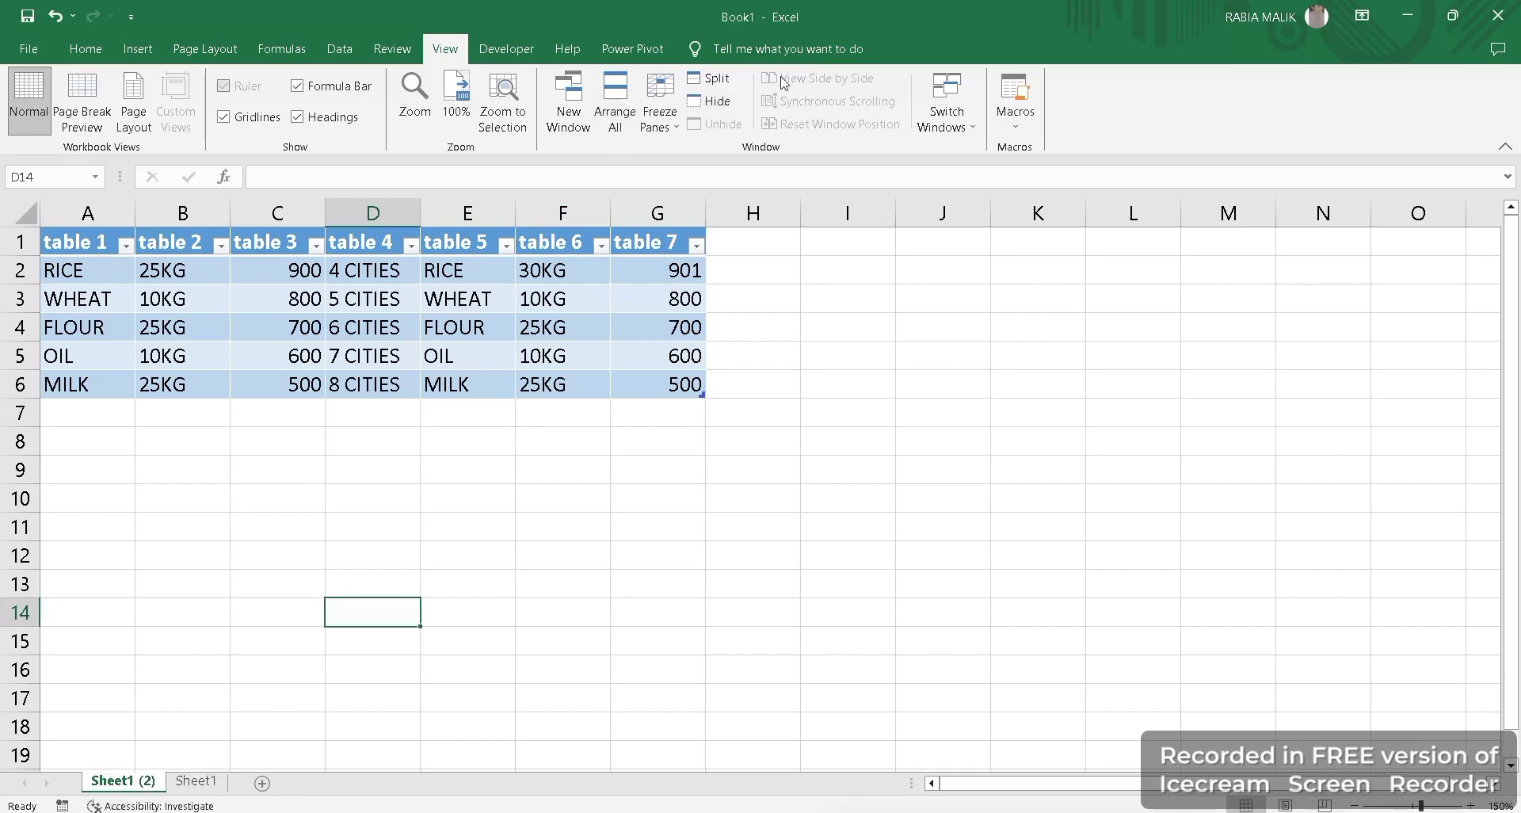
click(1015, 121)
click(1059, 174)
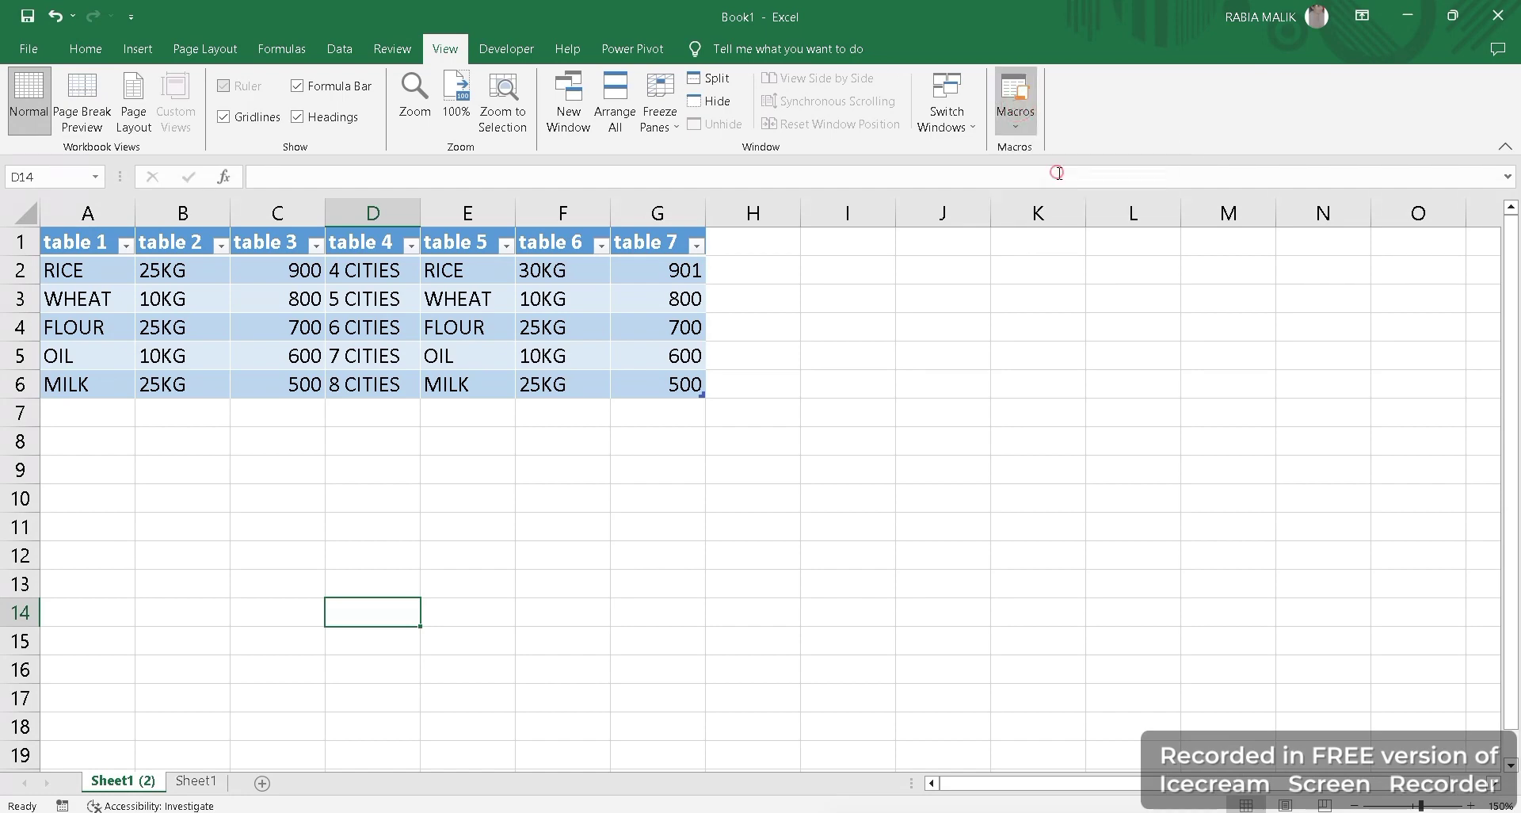
Record Macro2 with shortcut Ctrl+Shift+P, since Ctrl+Shift+M is already taken.
click(650, 335)
text(M)
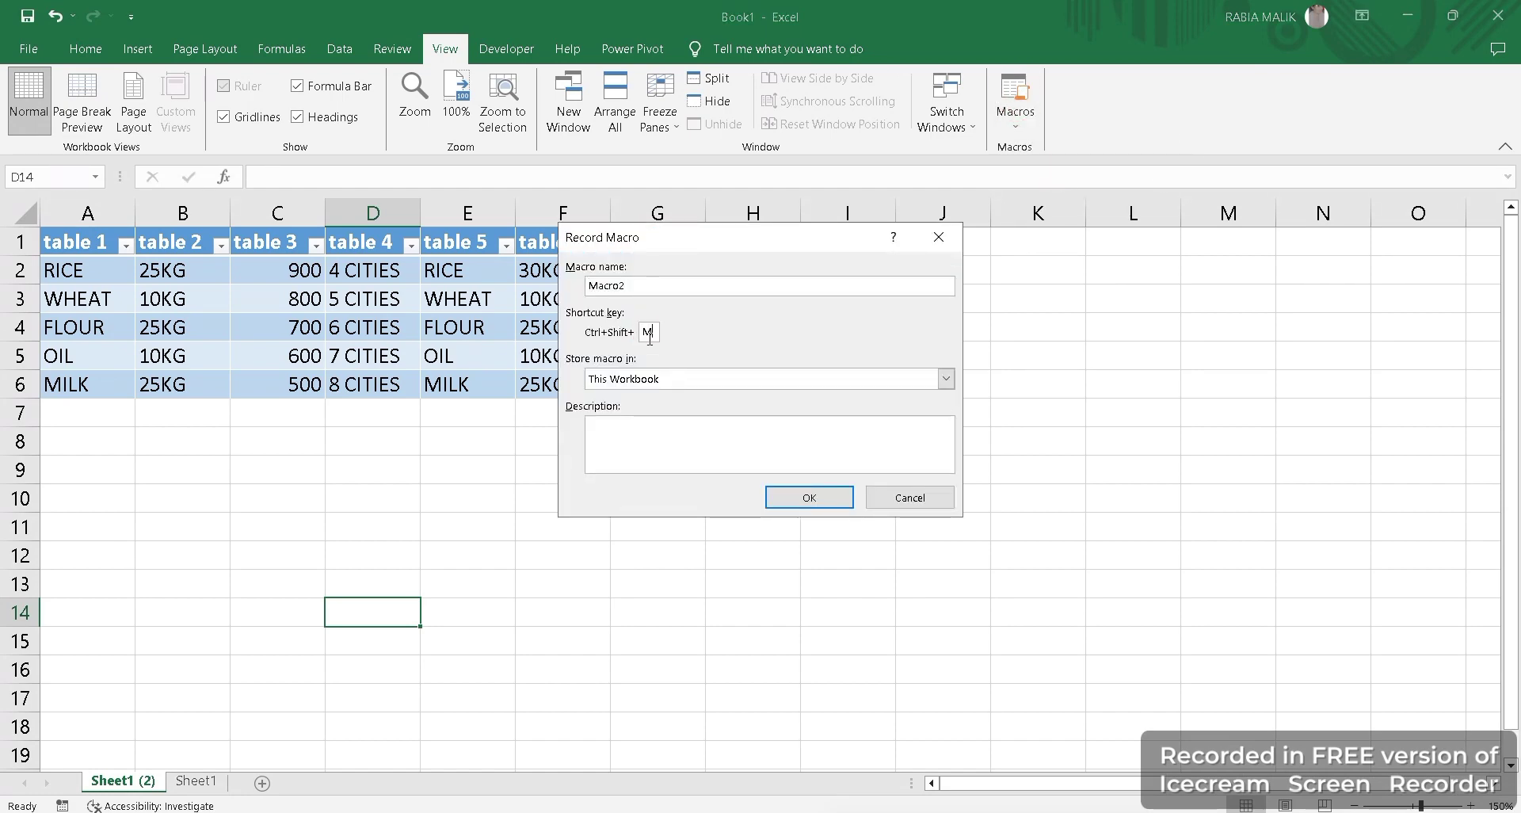
click(807, 497)
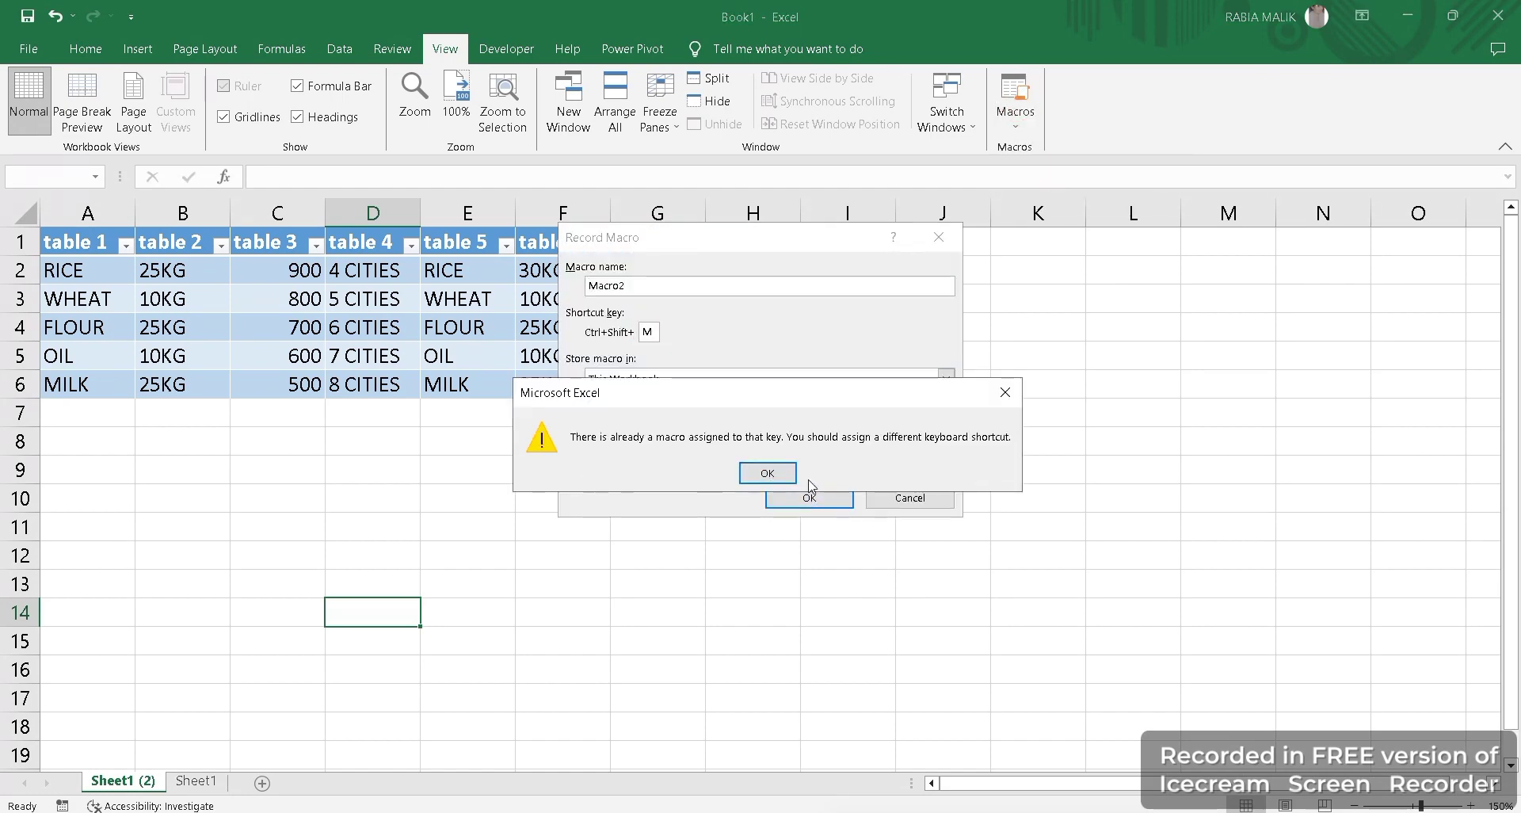
click(752, 476)
key(BackSpace)
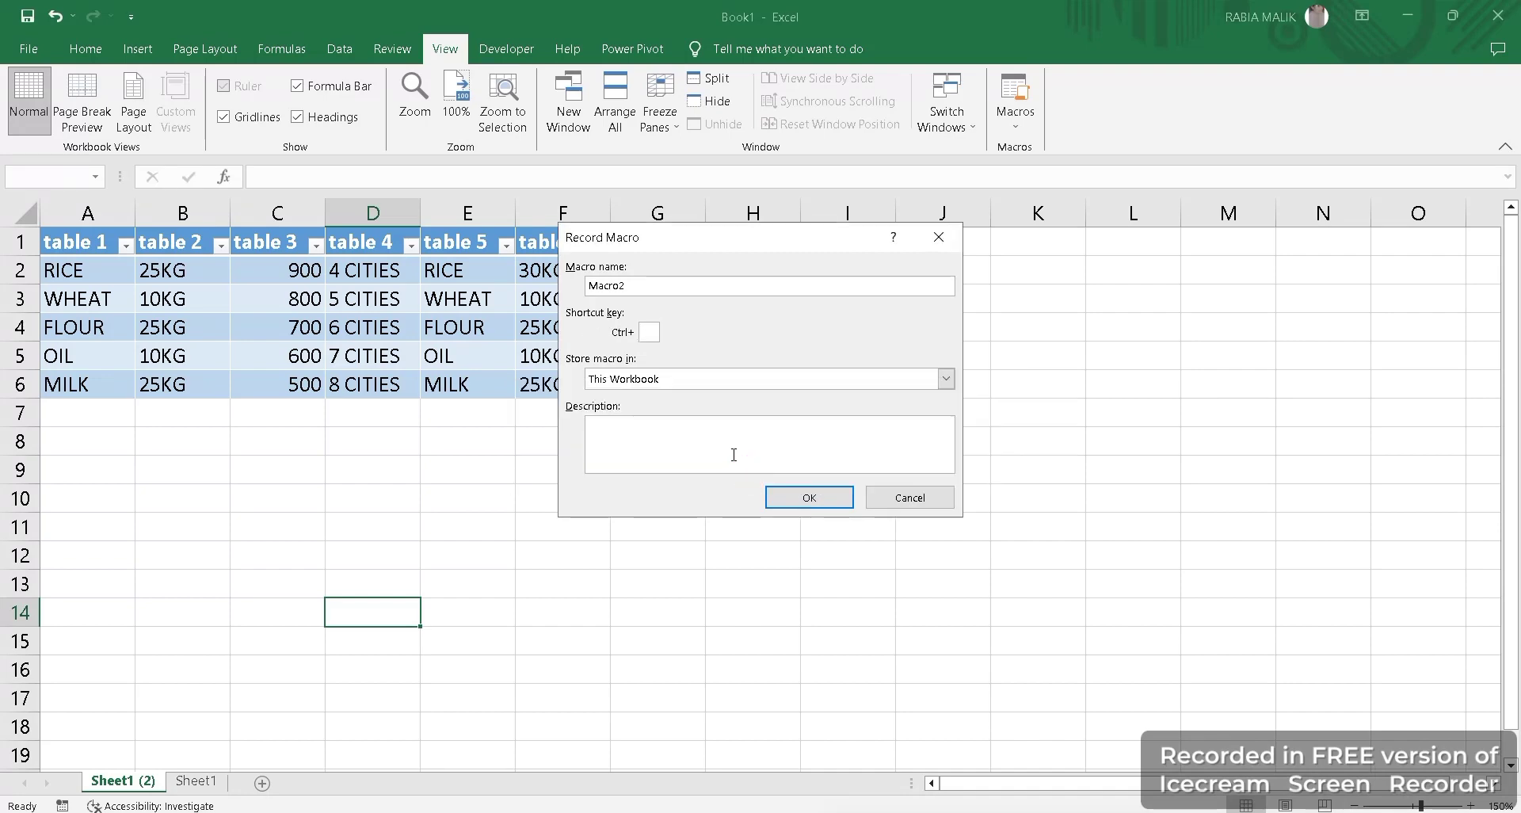
text(P)
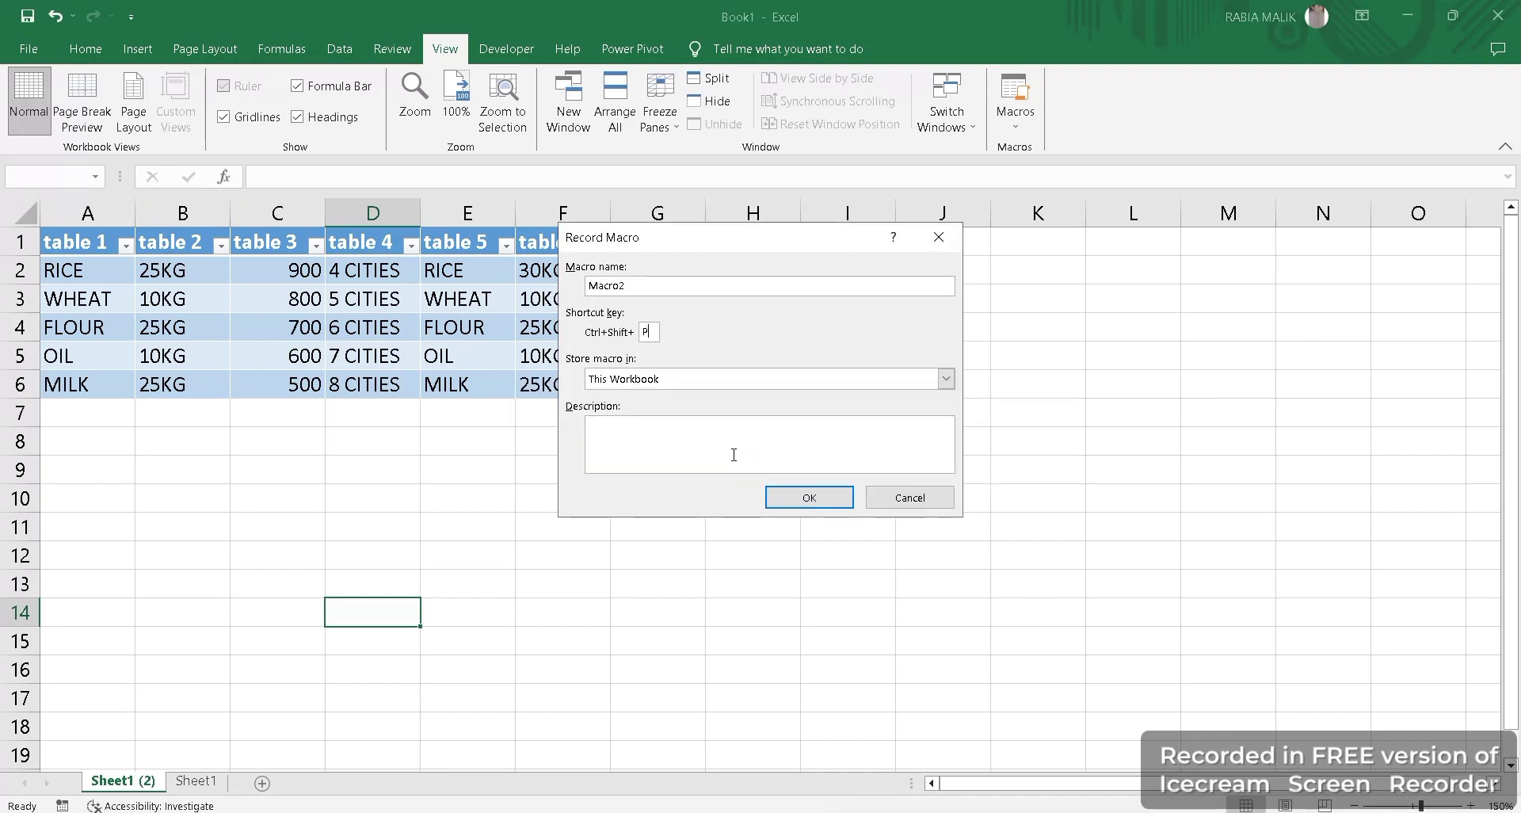
click(795, 498)
click(49, 326)
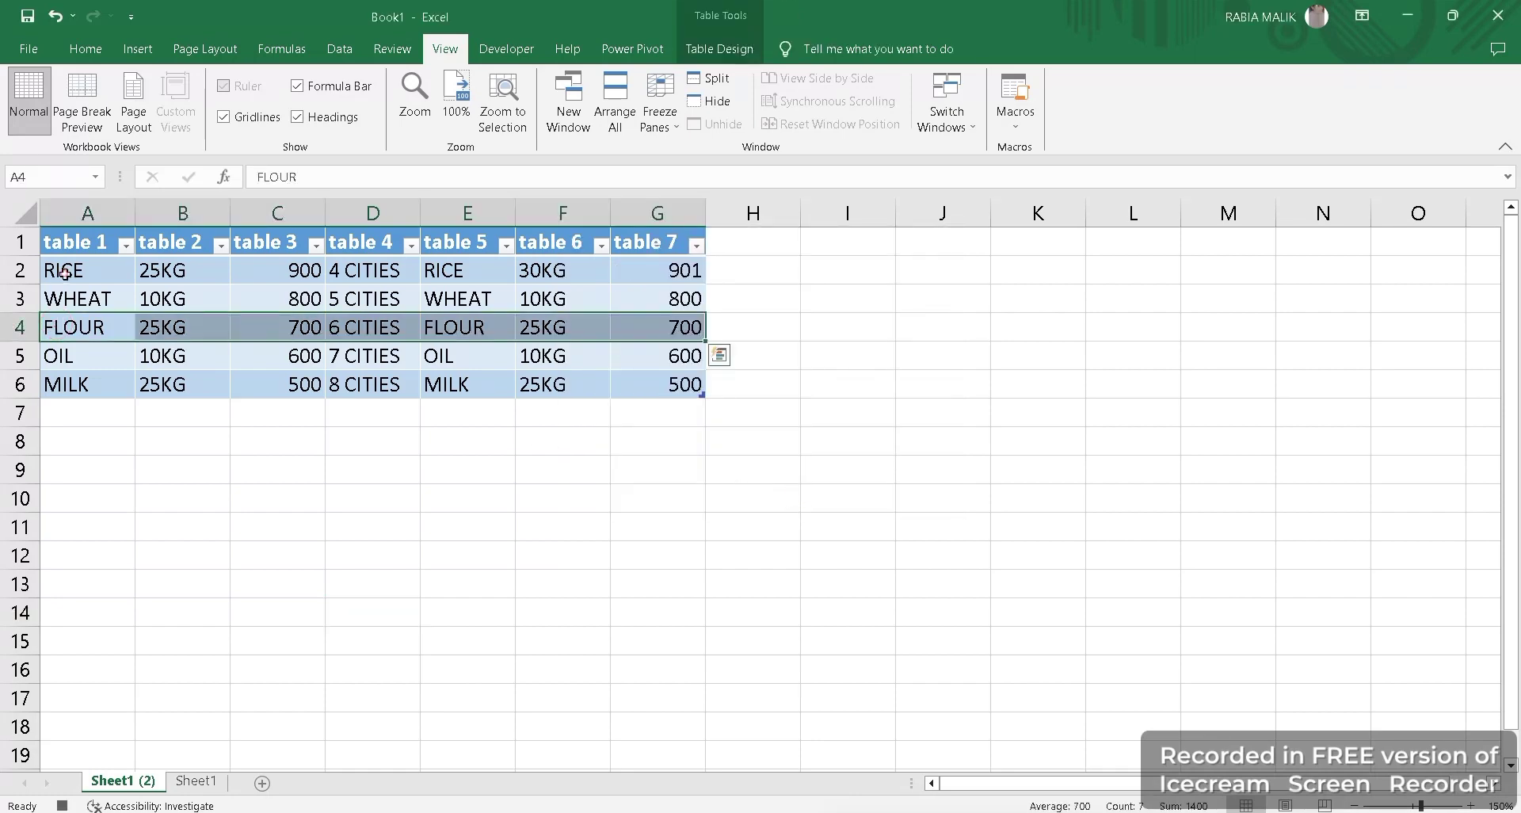
Change A2 to SOAP and A3 to RICE.
click(65, 272)
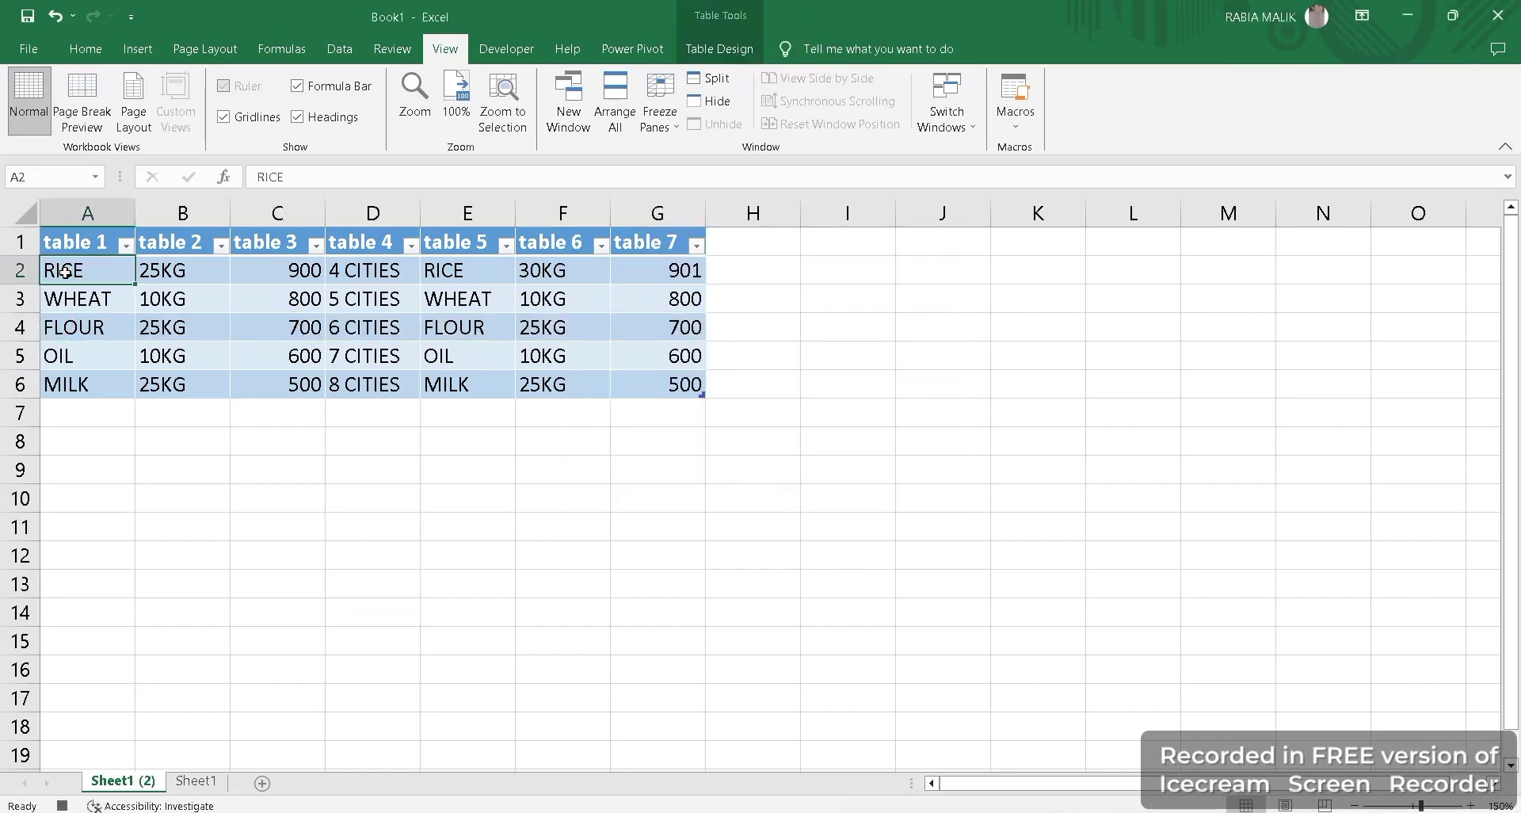
text(SOP)
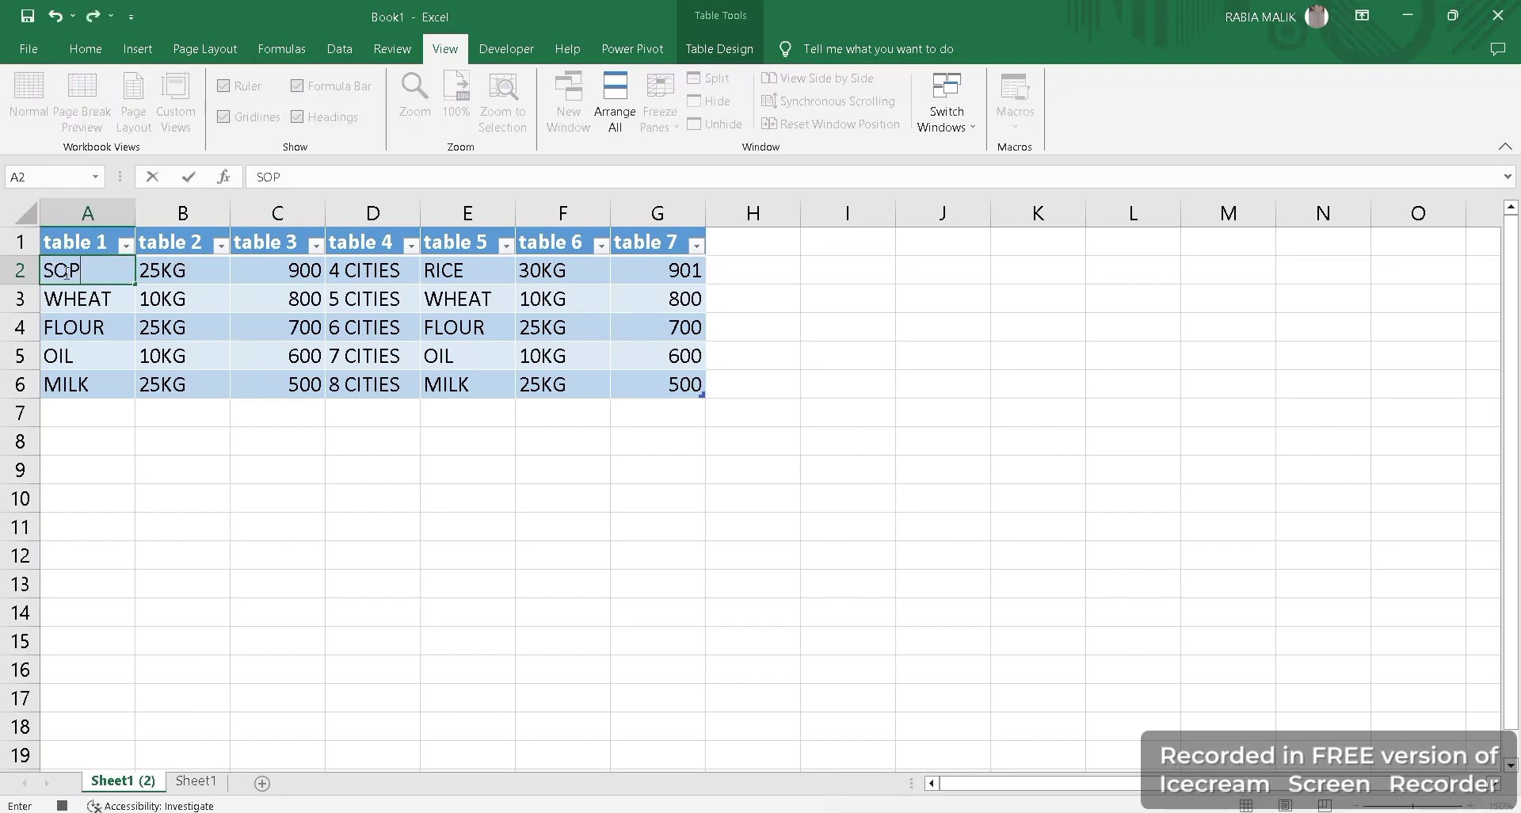
text(AP)
key(BackSpace)
key(BackSpace)
key(BackSpace)
text(A)
key(BackSpace)
key(BackSpace)
text(OAP)
key(Up)
key(Down)
key(Down)
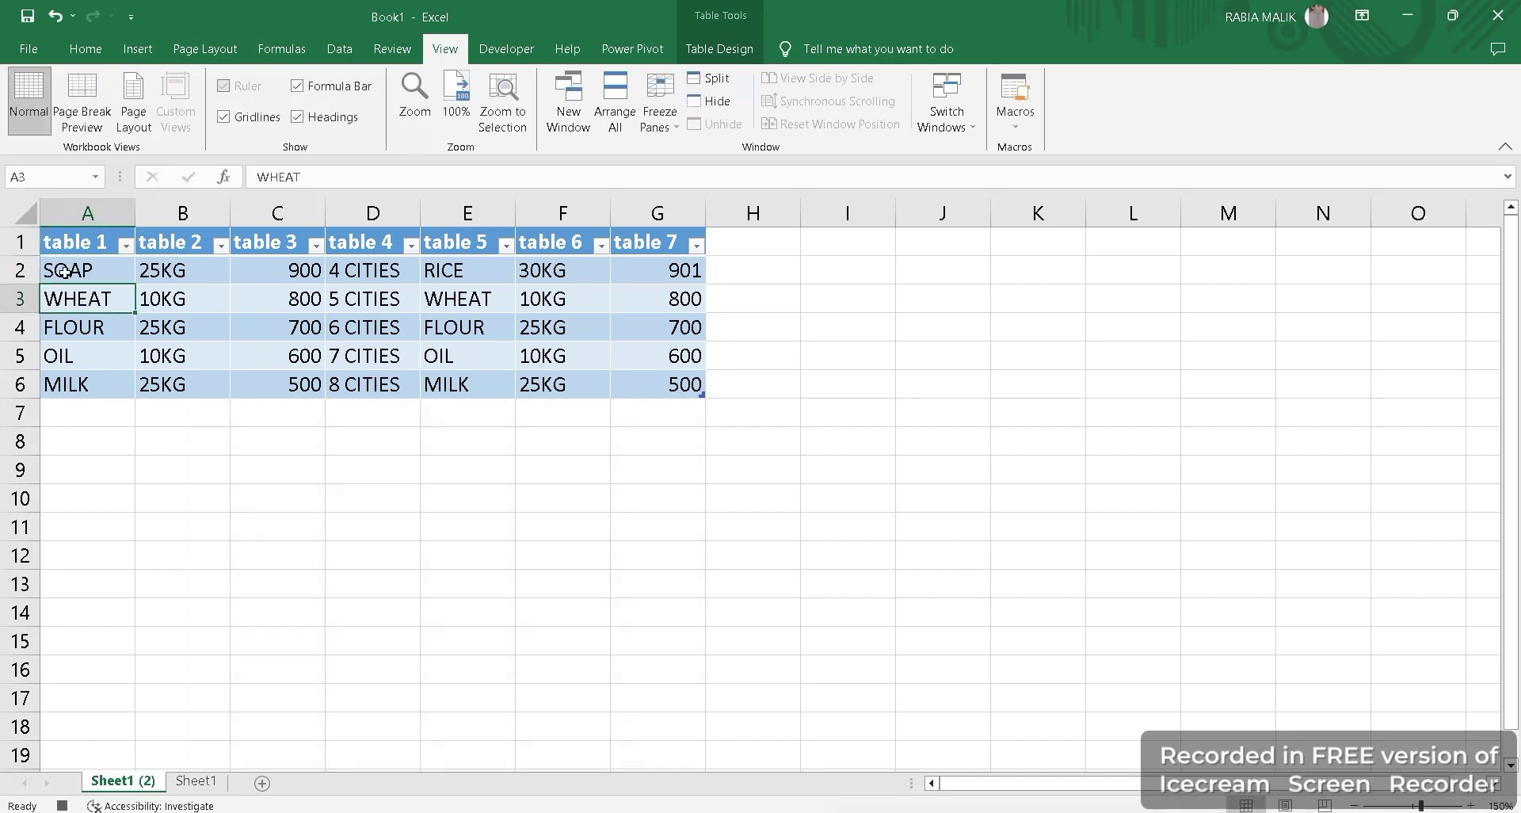
text(RIX)
key(BackSpace)
text(CE)
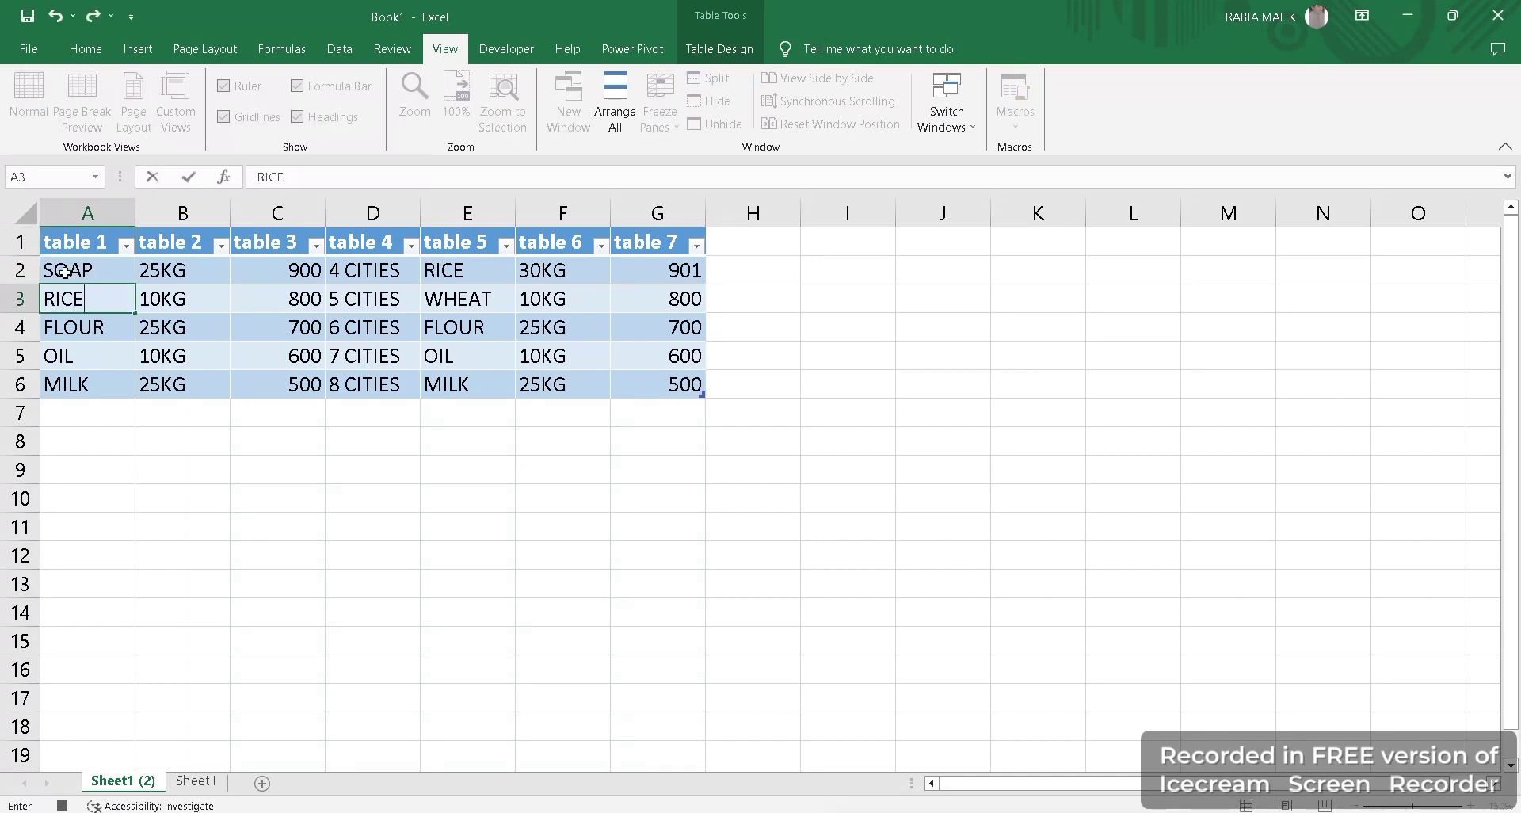
key(Return)
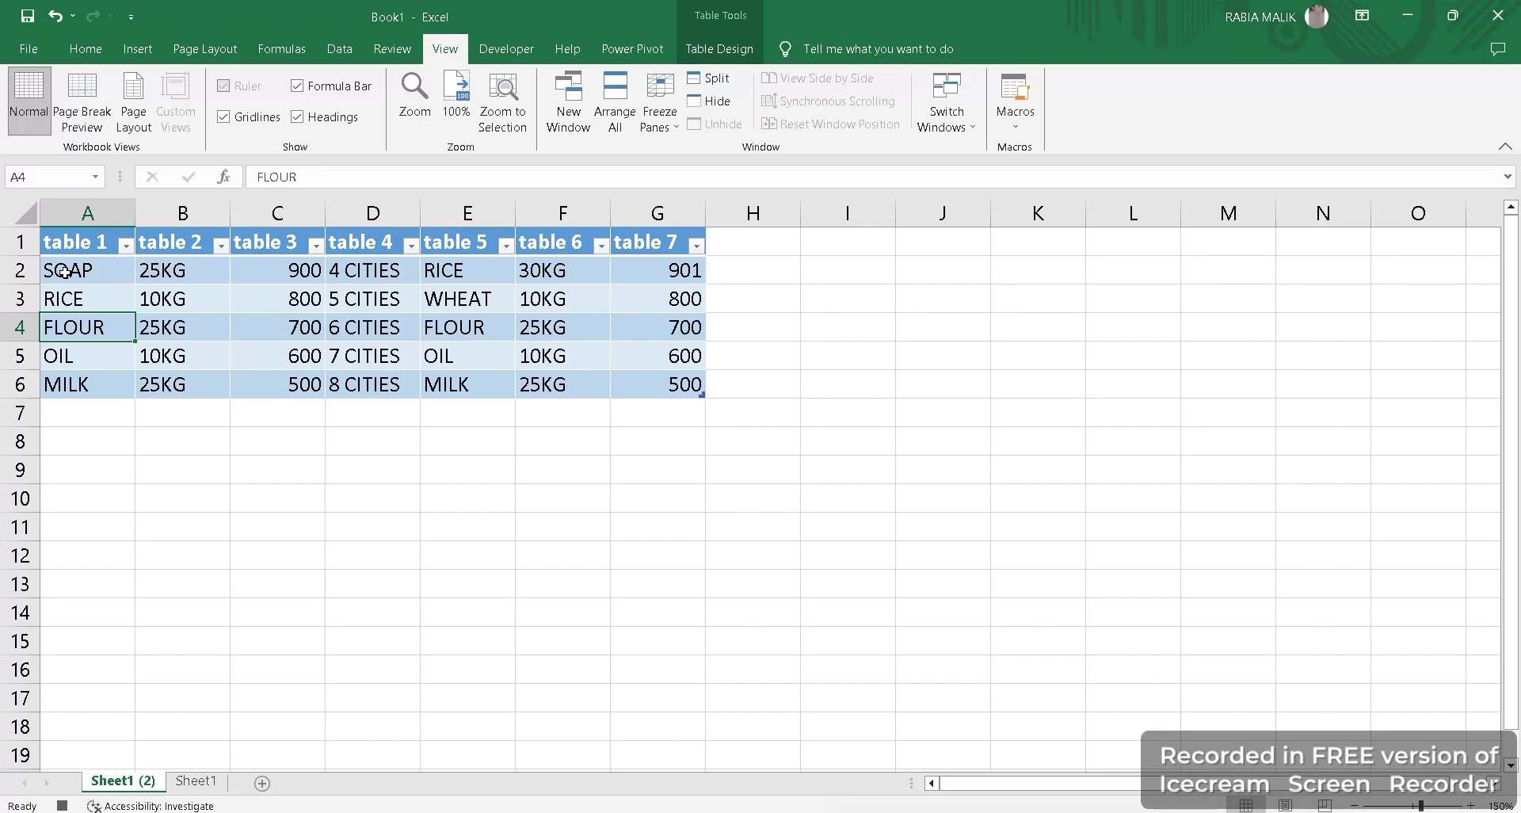
Enter WHEAT, MILK and OIL in cells A4 to A6.
text(WHE)
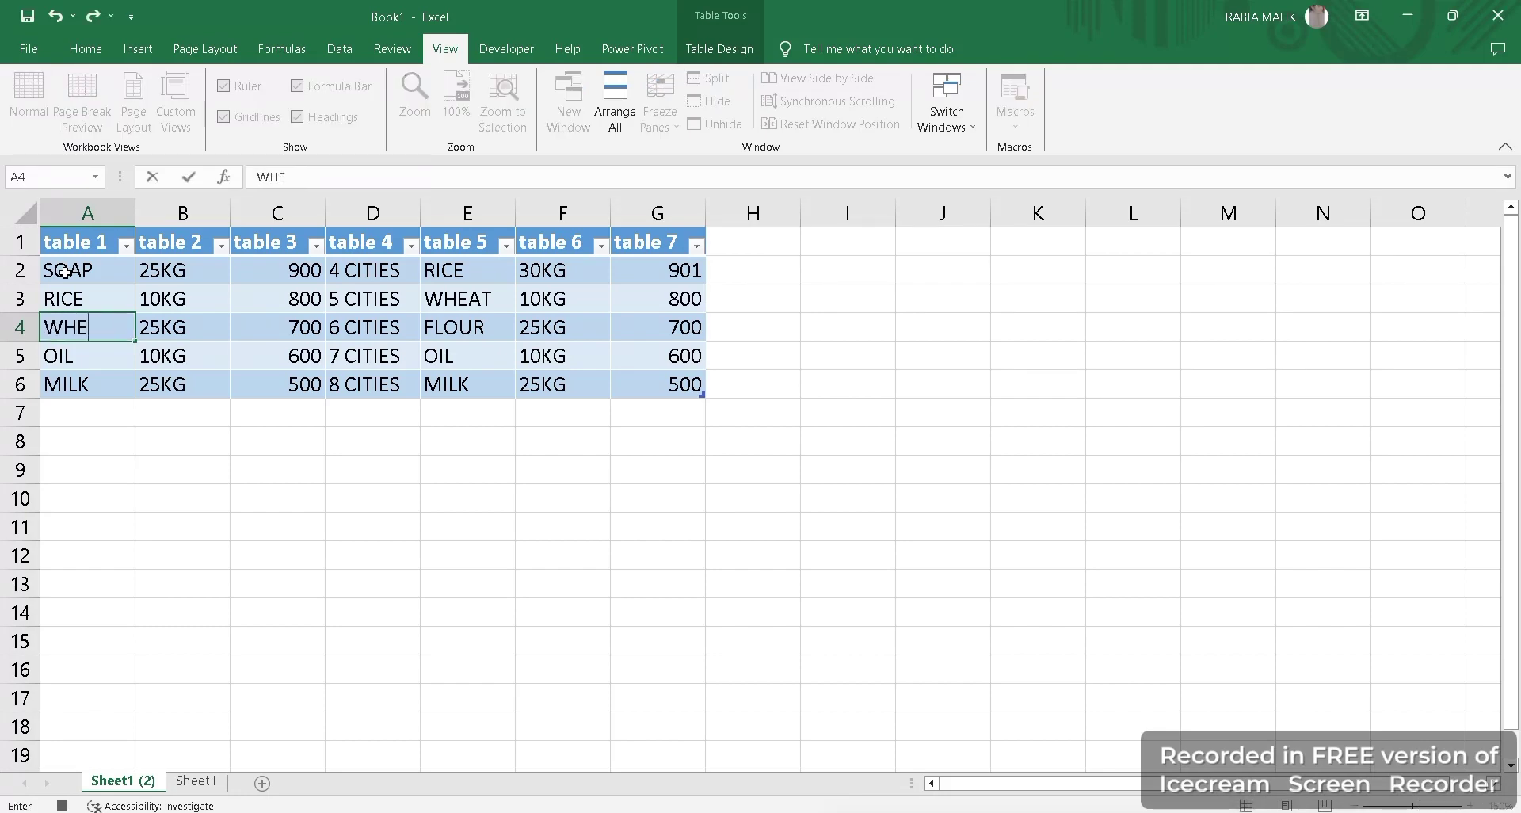
text(AT)
key(ctrl+Return)
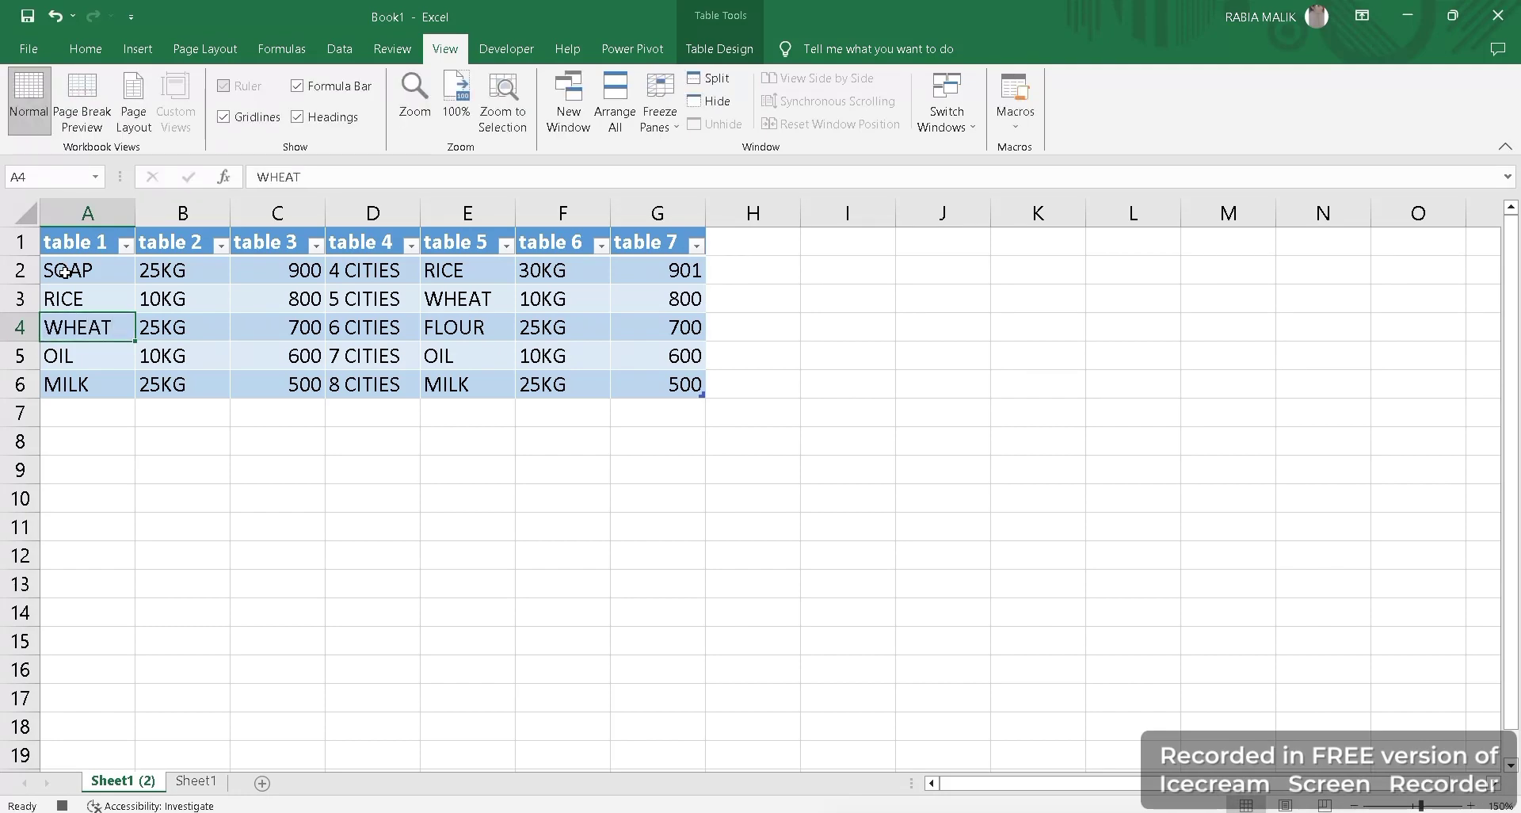
key(Return)
text(MILK)
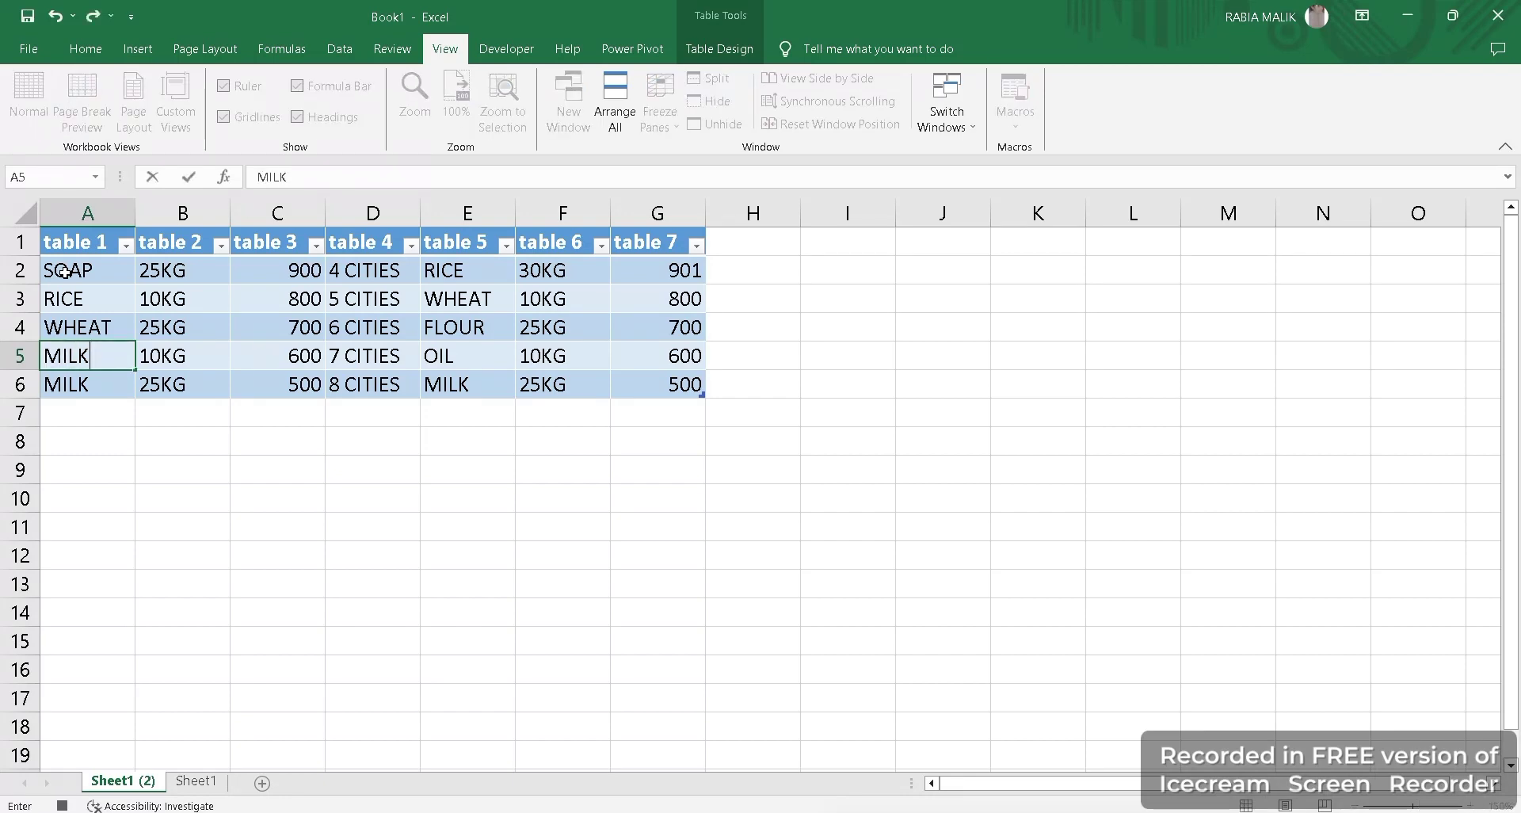
key(Return)
text(P)
key(BackSpace)
text(O)
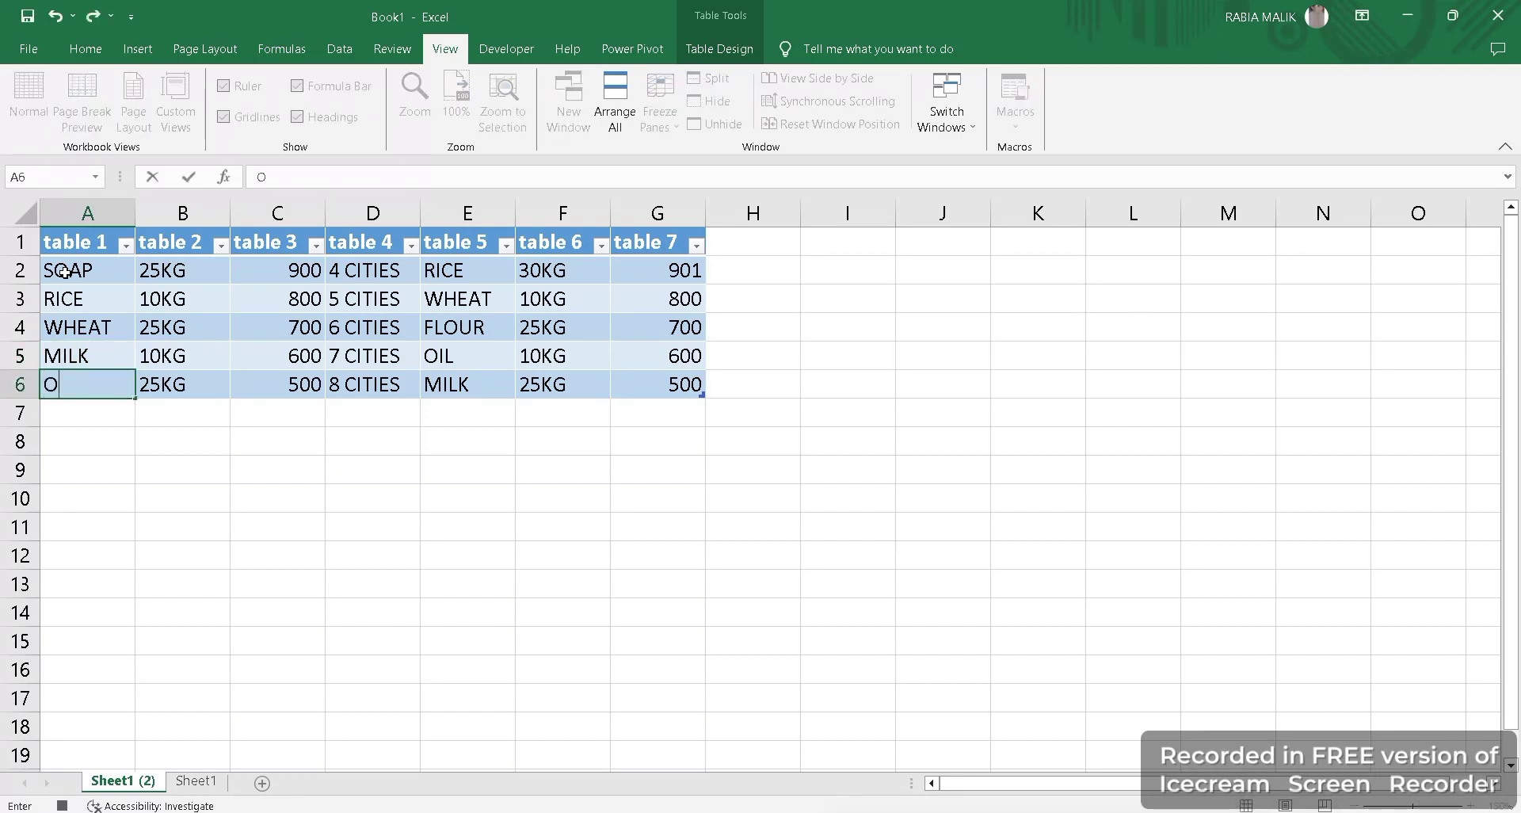
text(IL)
Set F6 to 10KG and G2:G4 to 1000, 900 and 800.
click(579, 392)
text(10KG)
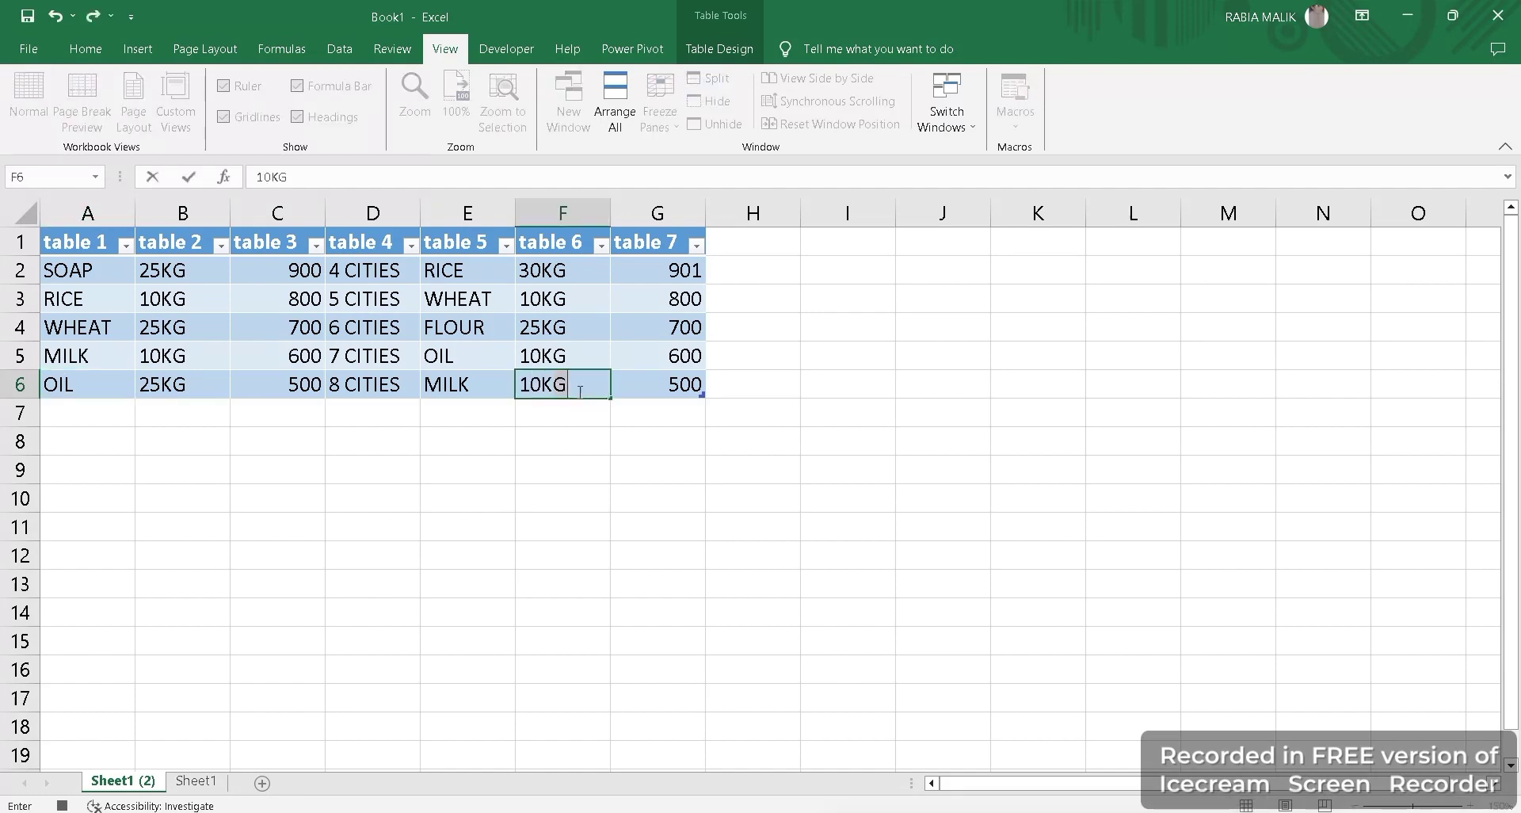
click(691, 386)
click(655, 270)
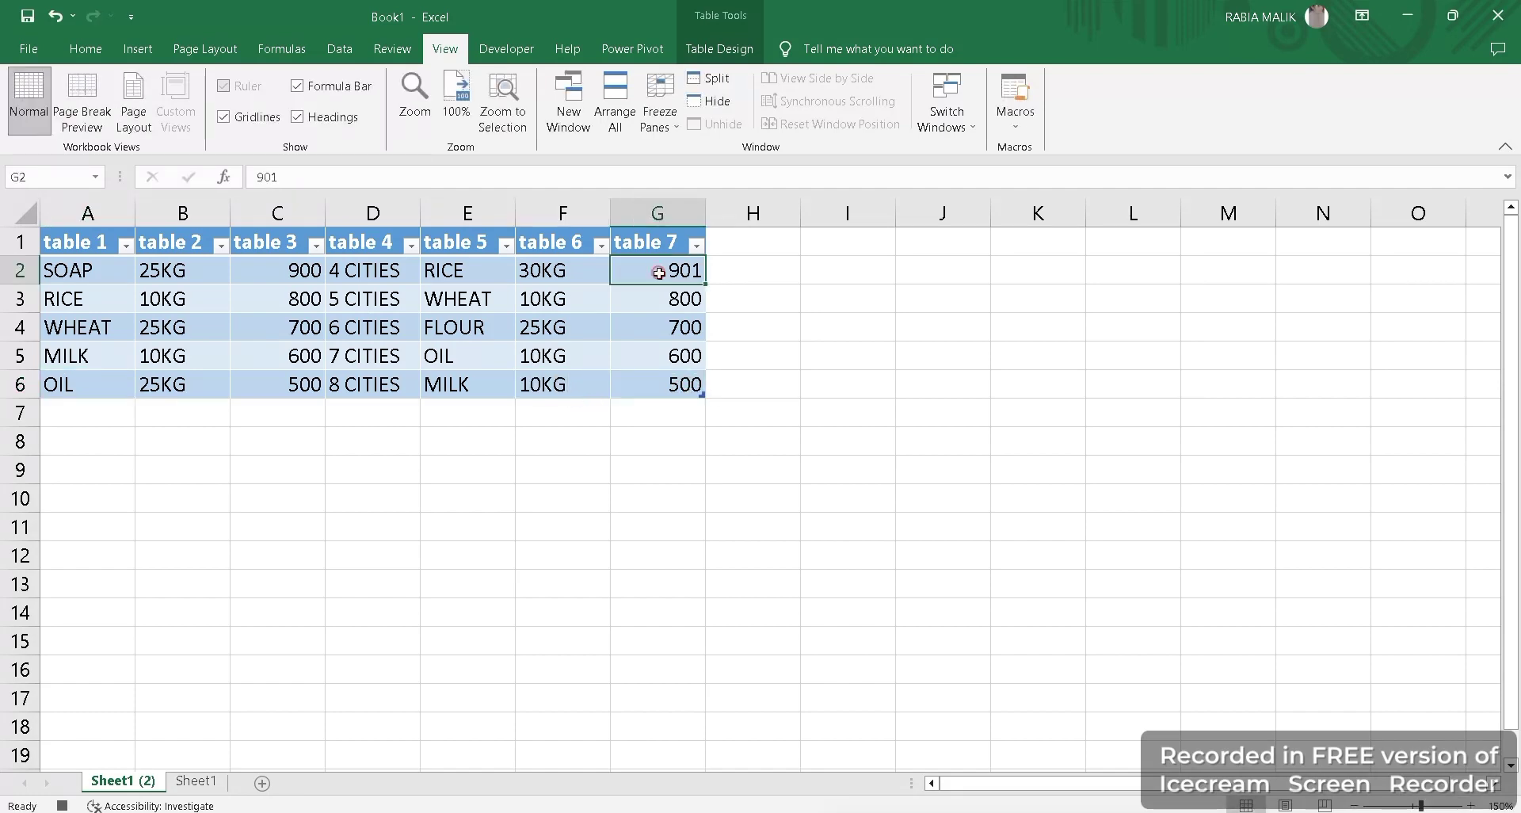
click(654, 240)
click(653, 275)
text(1000)
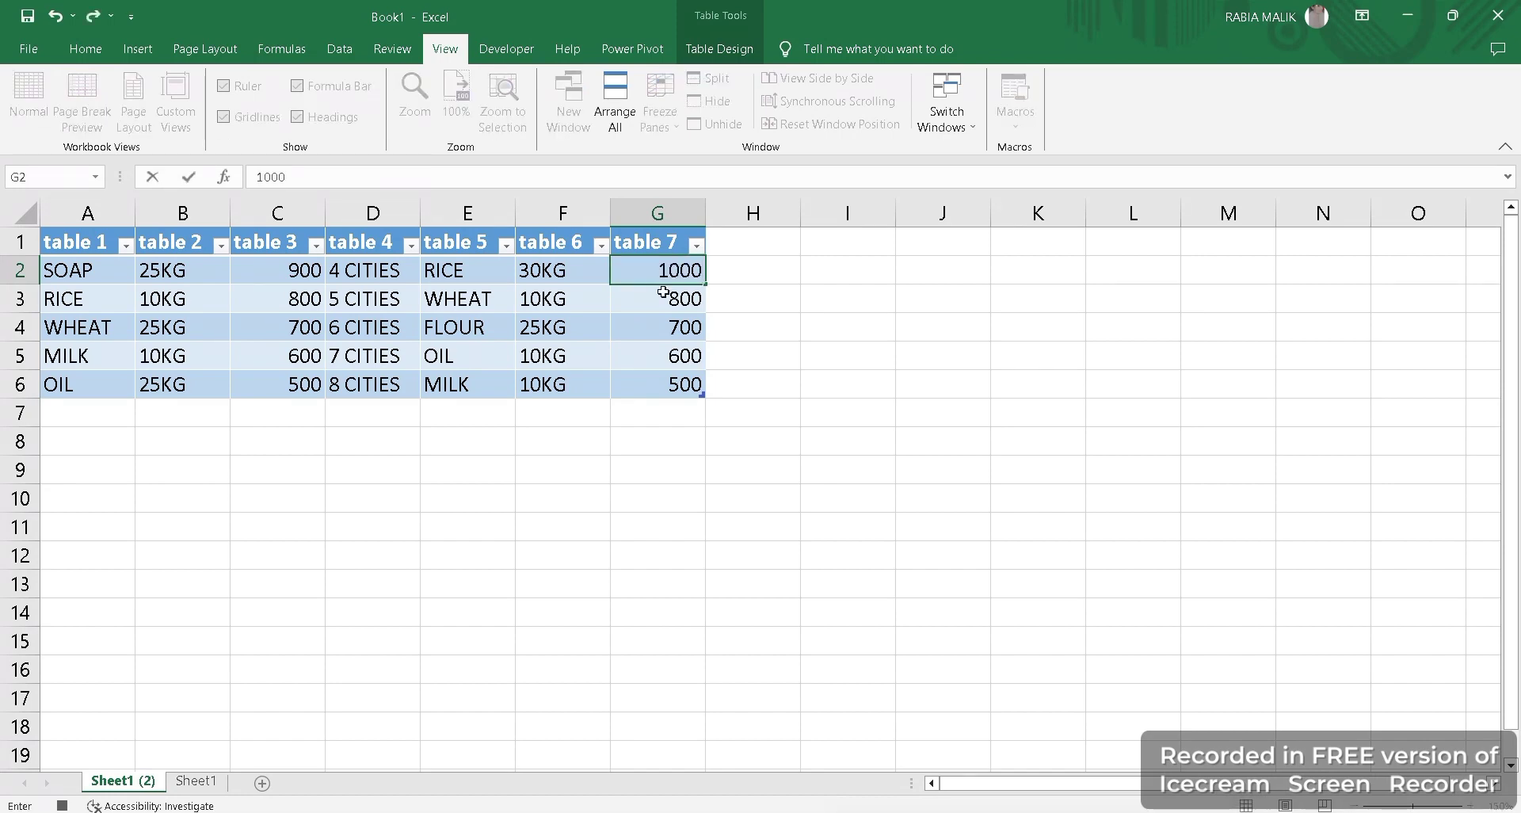
click(673, 298)
text(900)
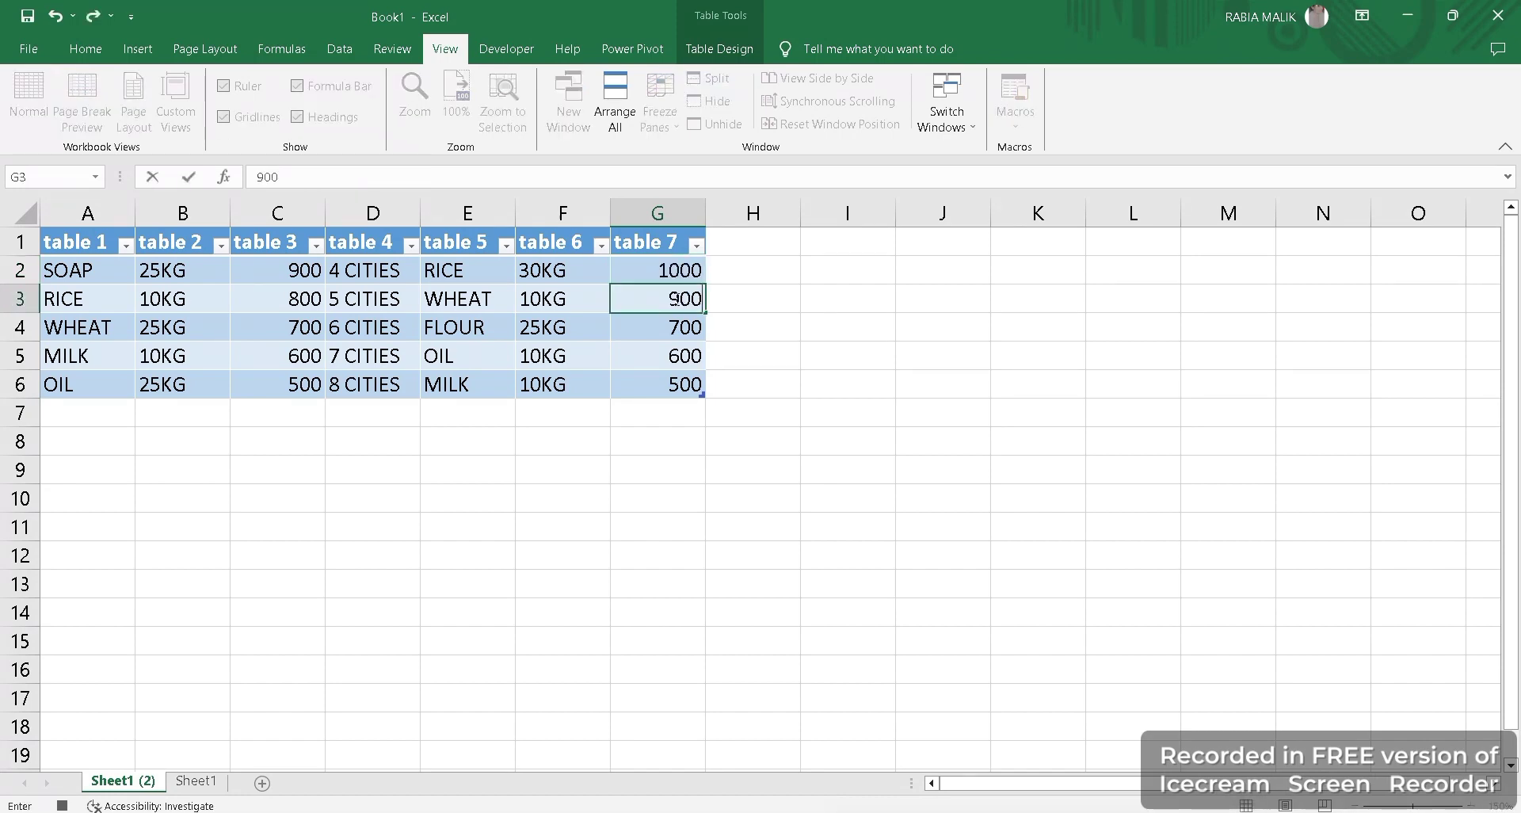
click(670, 331)
text(8000)
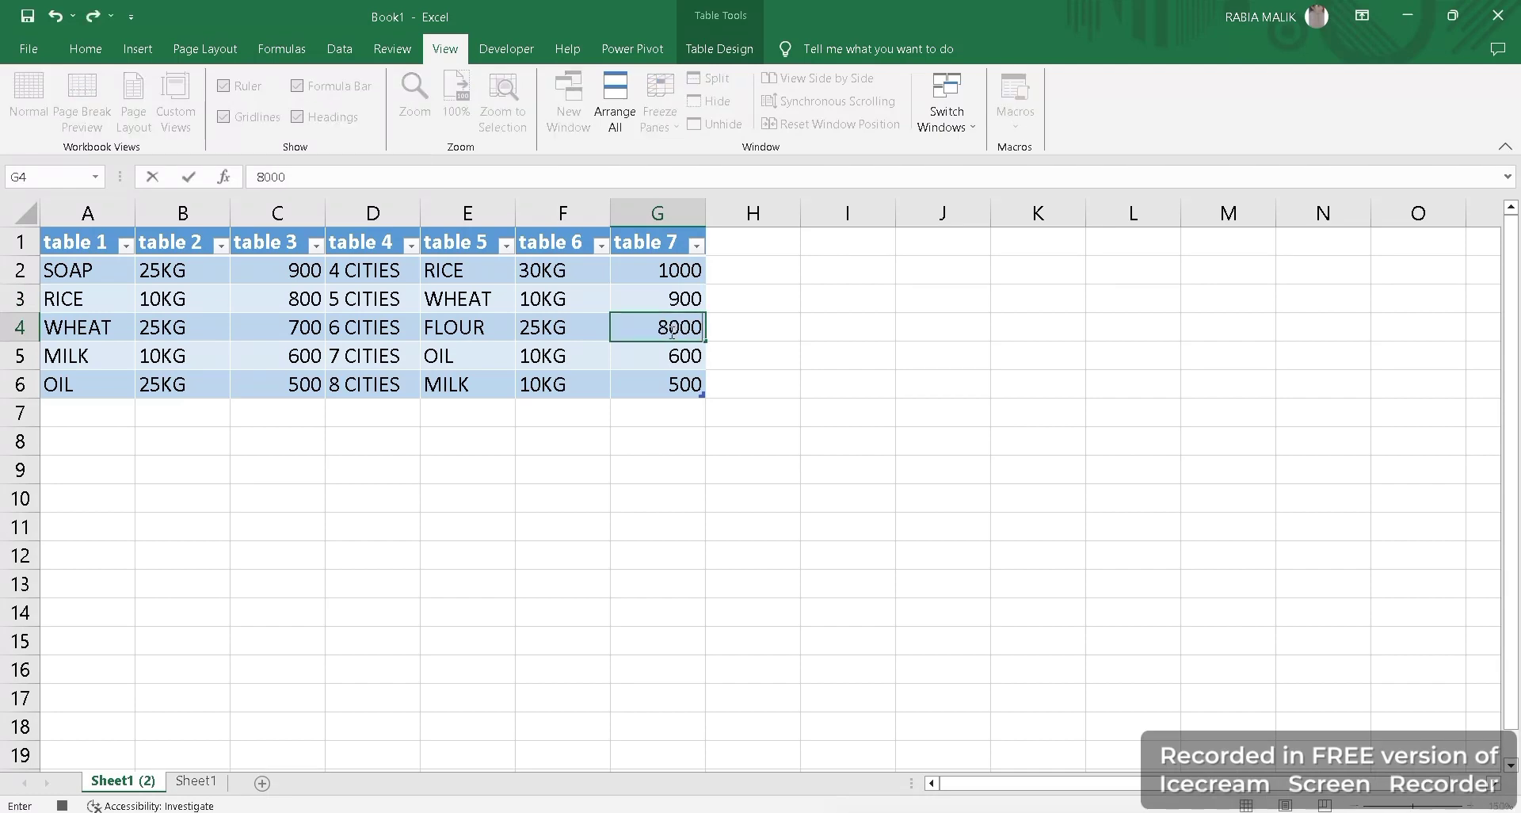
key(BackSpace)
click(680, 386)
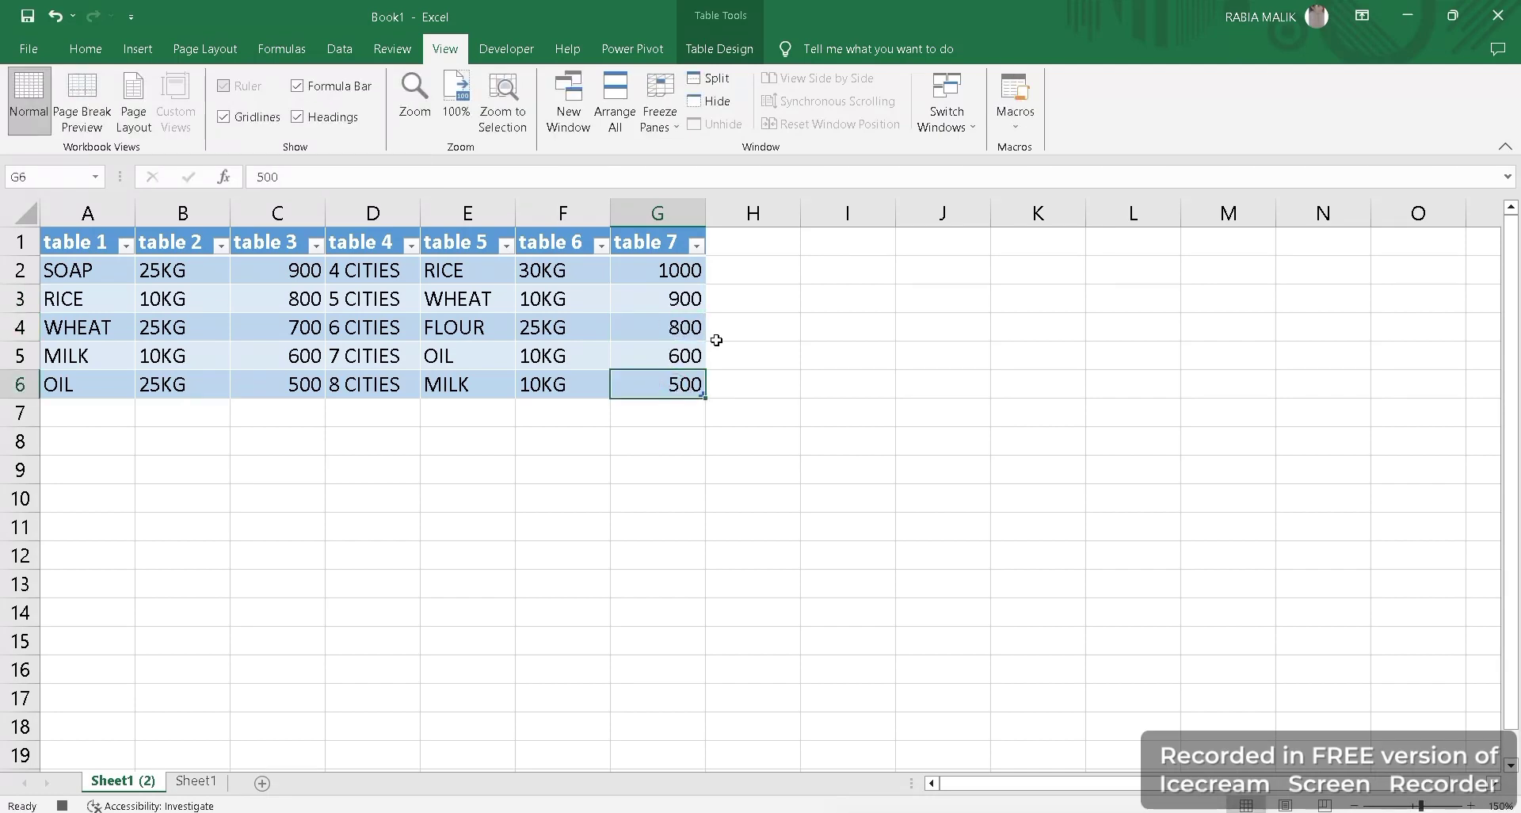
click(1015, 119)
Stop recording and replay the macro on Sheet1 with Ctrl+Shift+M.
click(1031, 172)
click(196, 781)
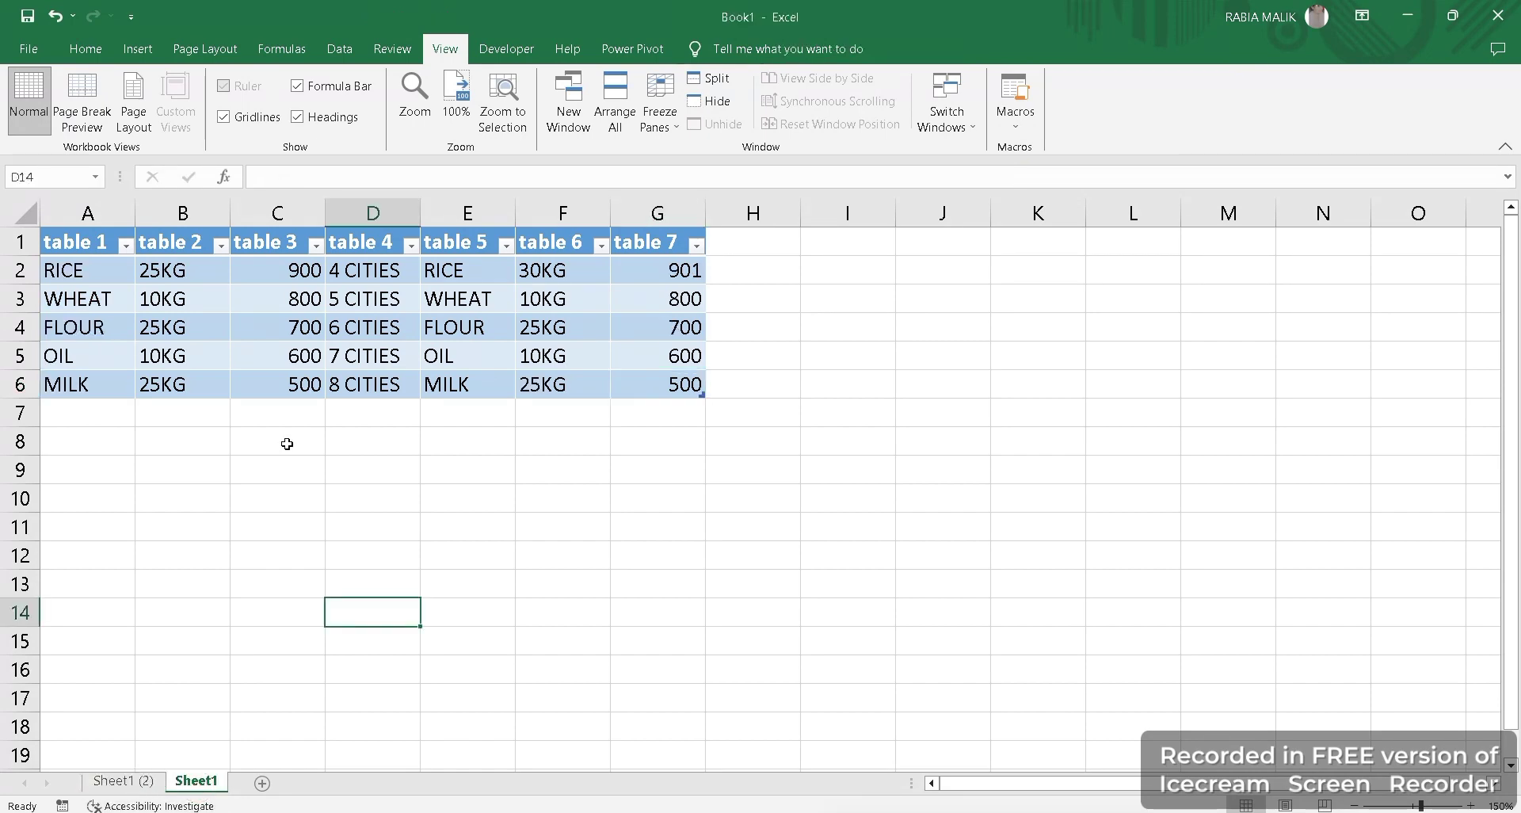
key(ctrl+shift+m)
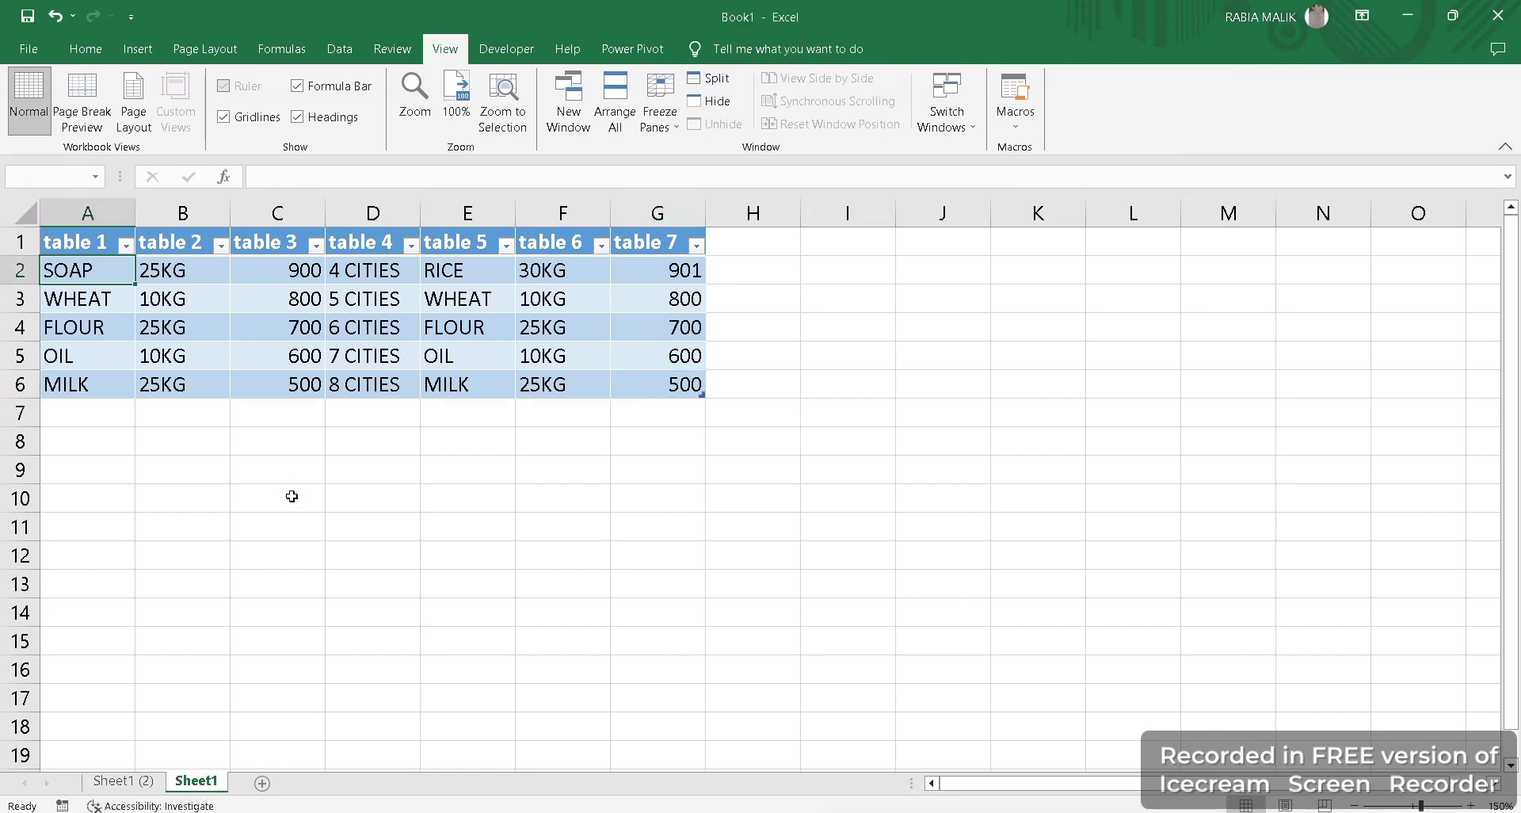
click(107, 782)
click(192, 781)
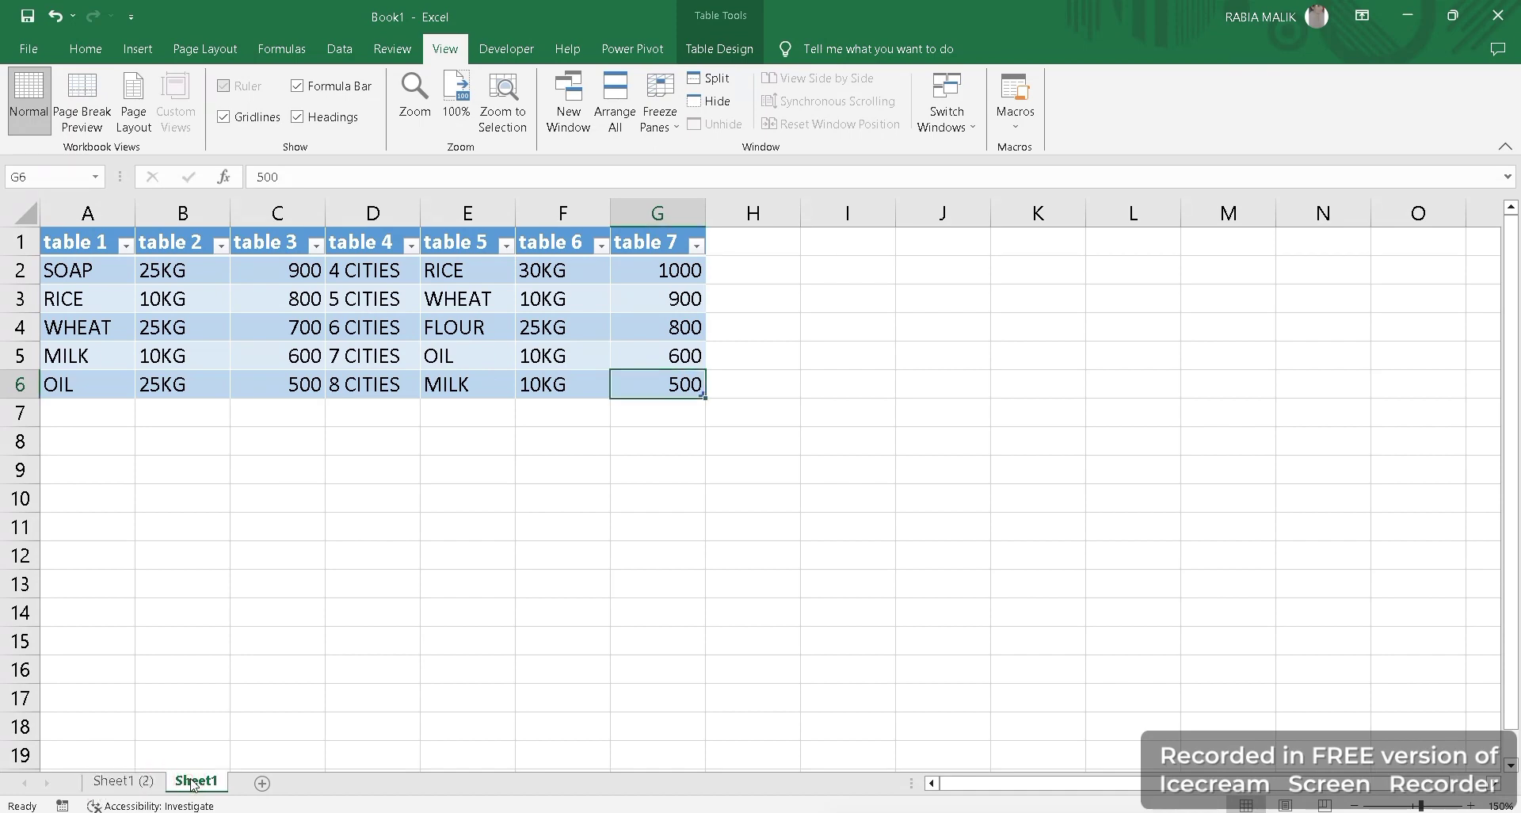
Undo and redo the table edits on Sheet1, then return to Sheet1 (2).
click(196, 599)
key(ctrl+z)
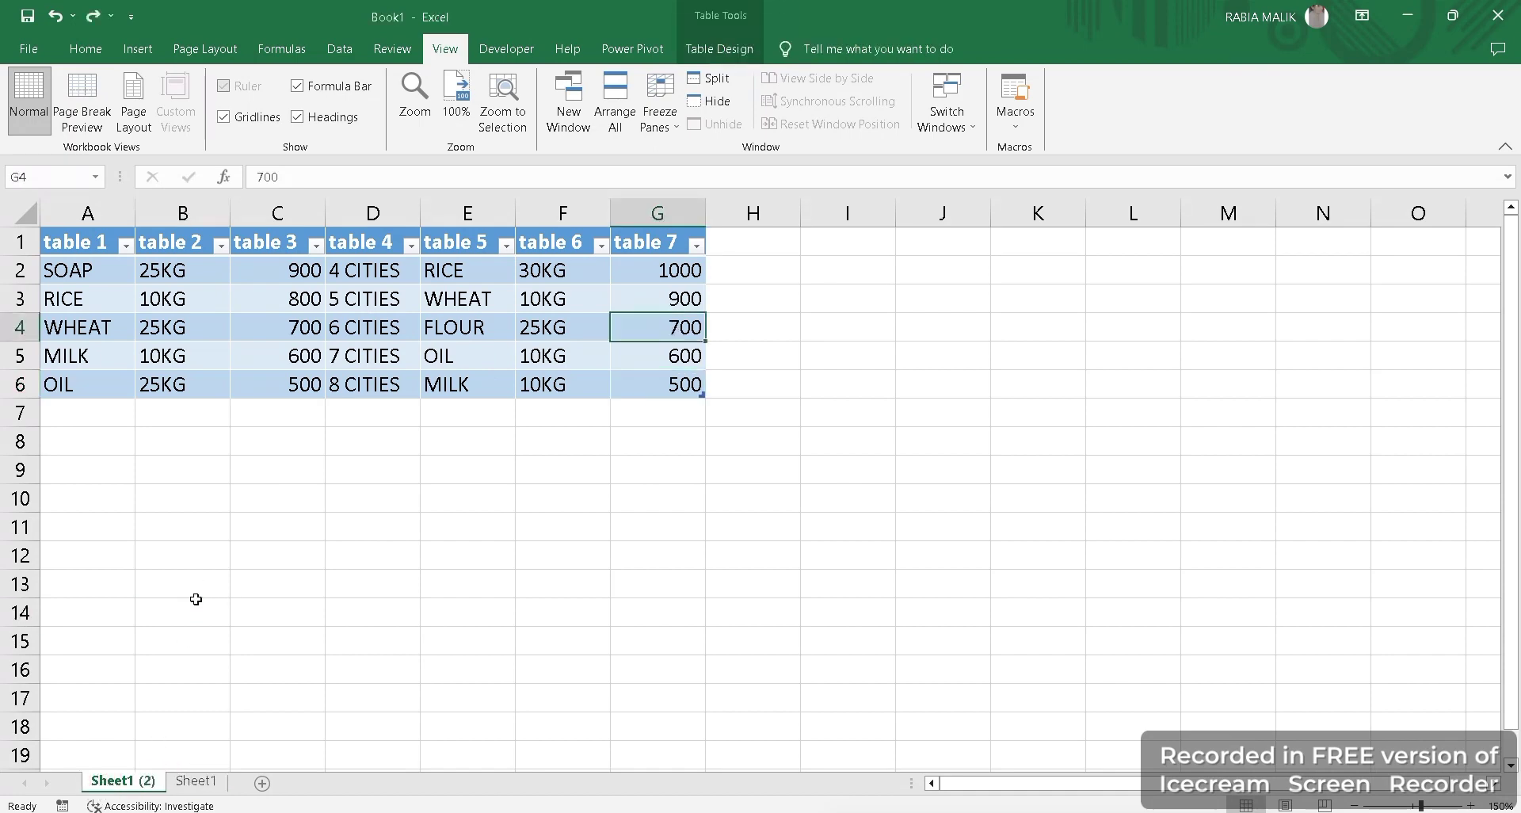
key(ctrl+z)
key(ctrl+z)
key(ctrl+z)
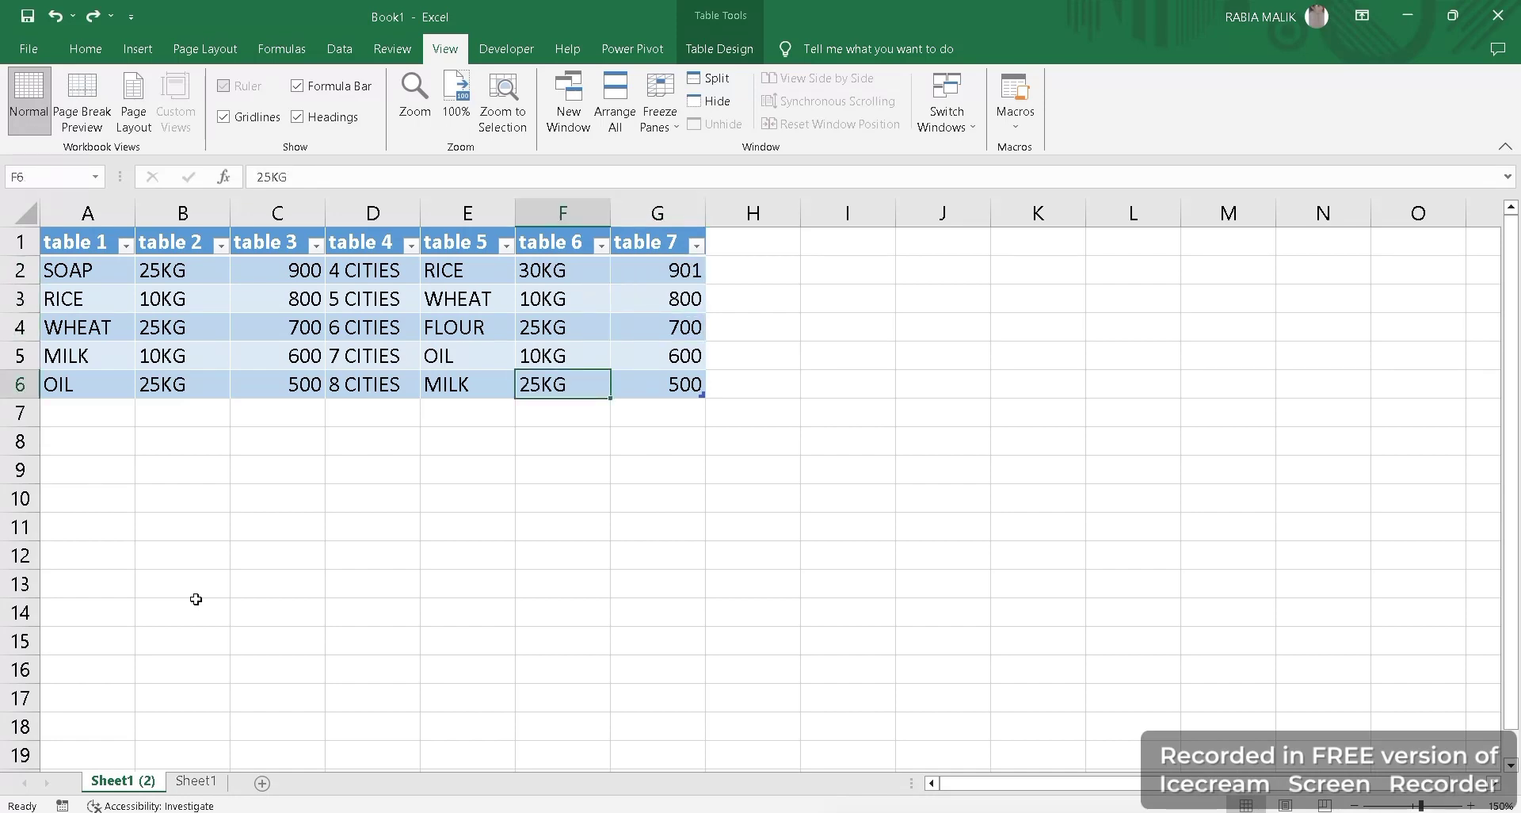
key(ctrl+y)
key(ctrl+y)
key(ctrl+y)
key(ctrl+y)
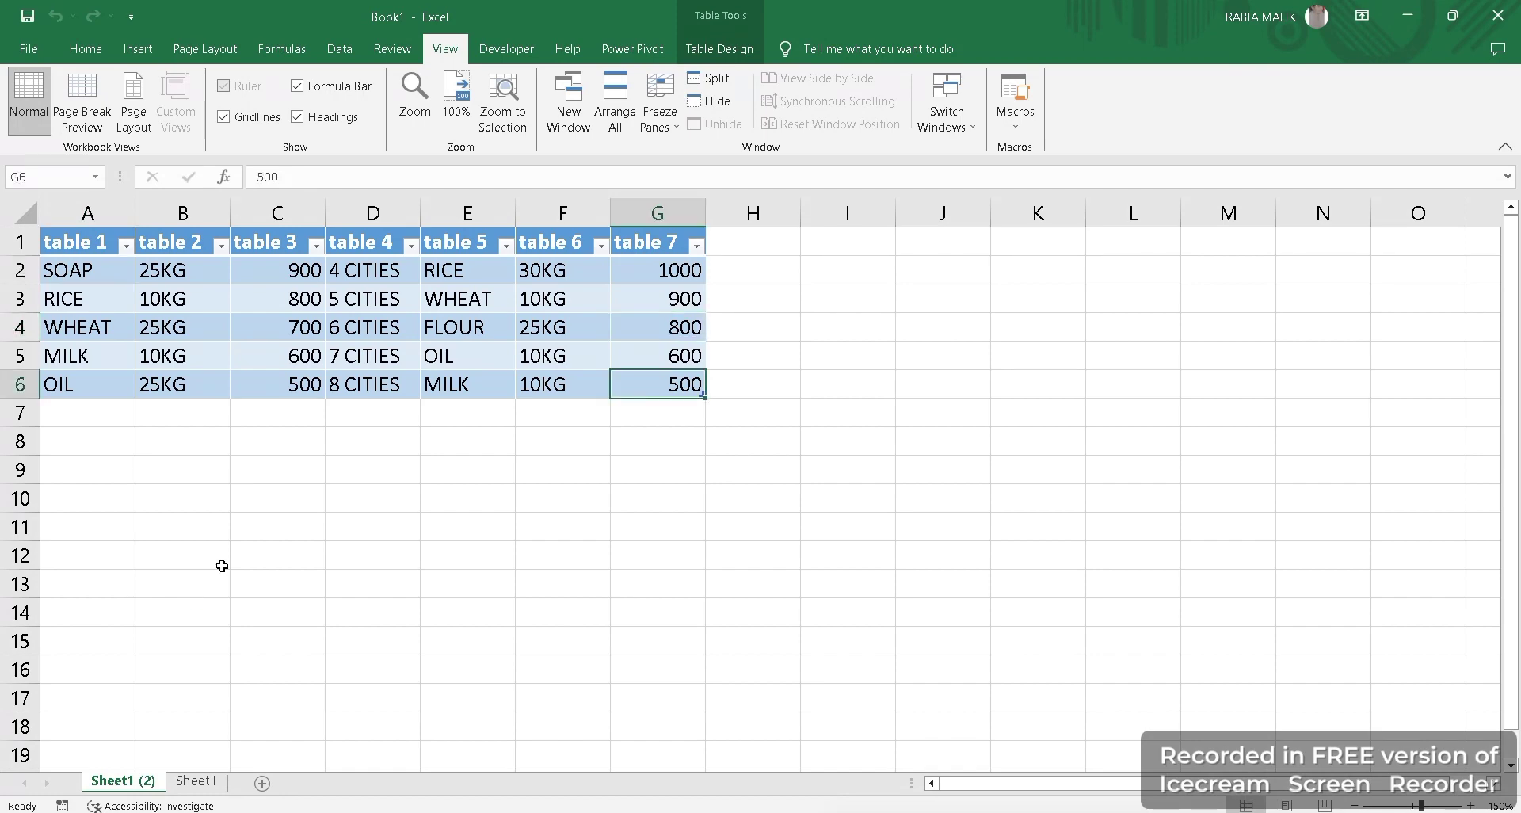
click(442, 731)
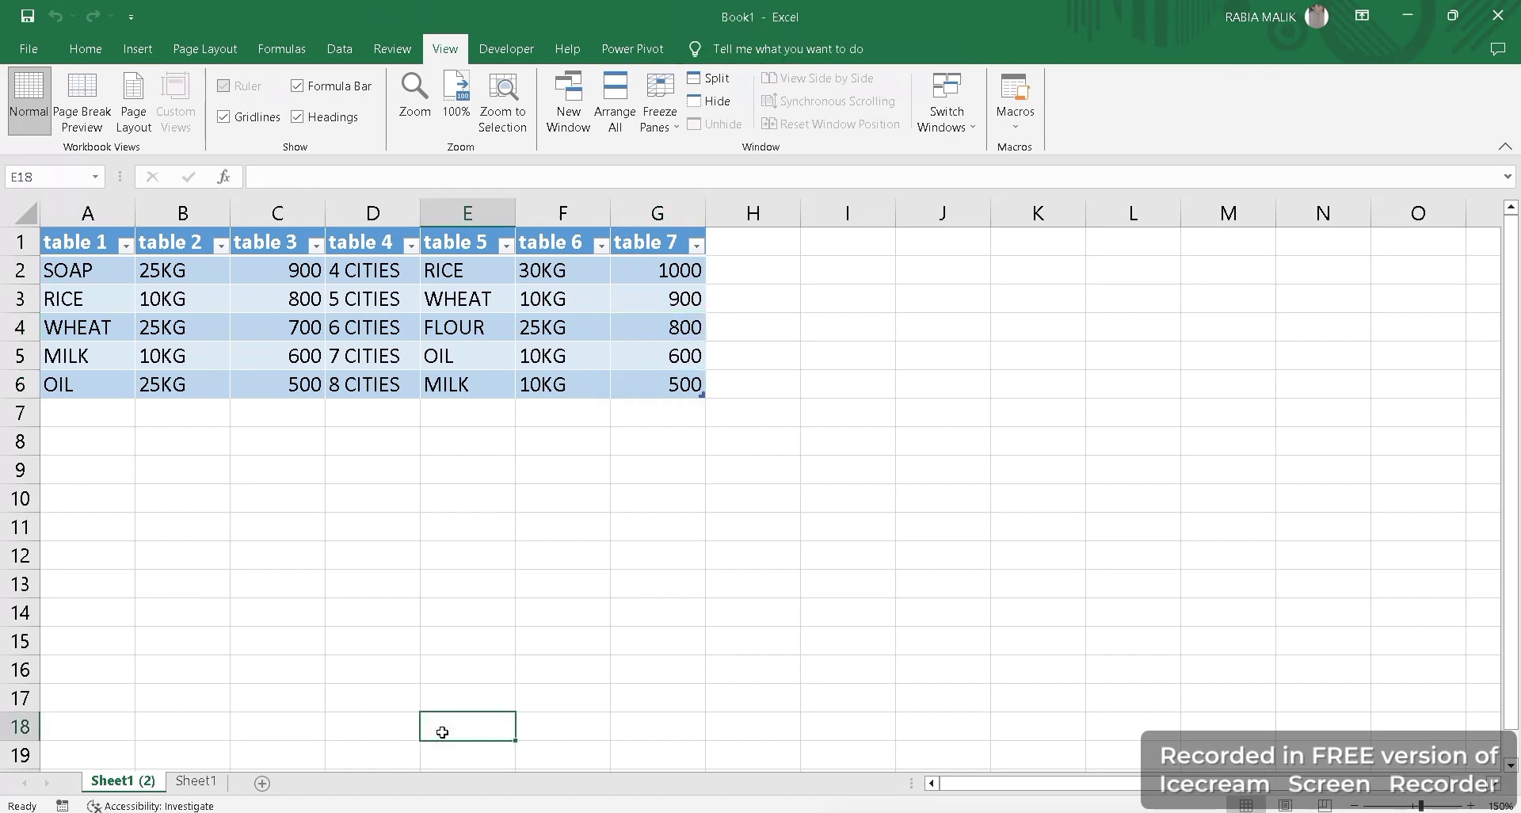
click(195, 782)
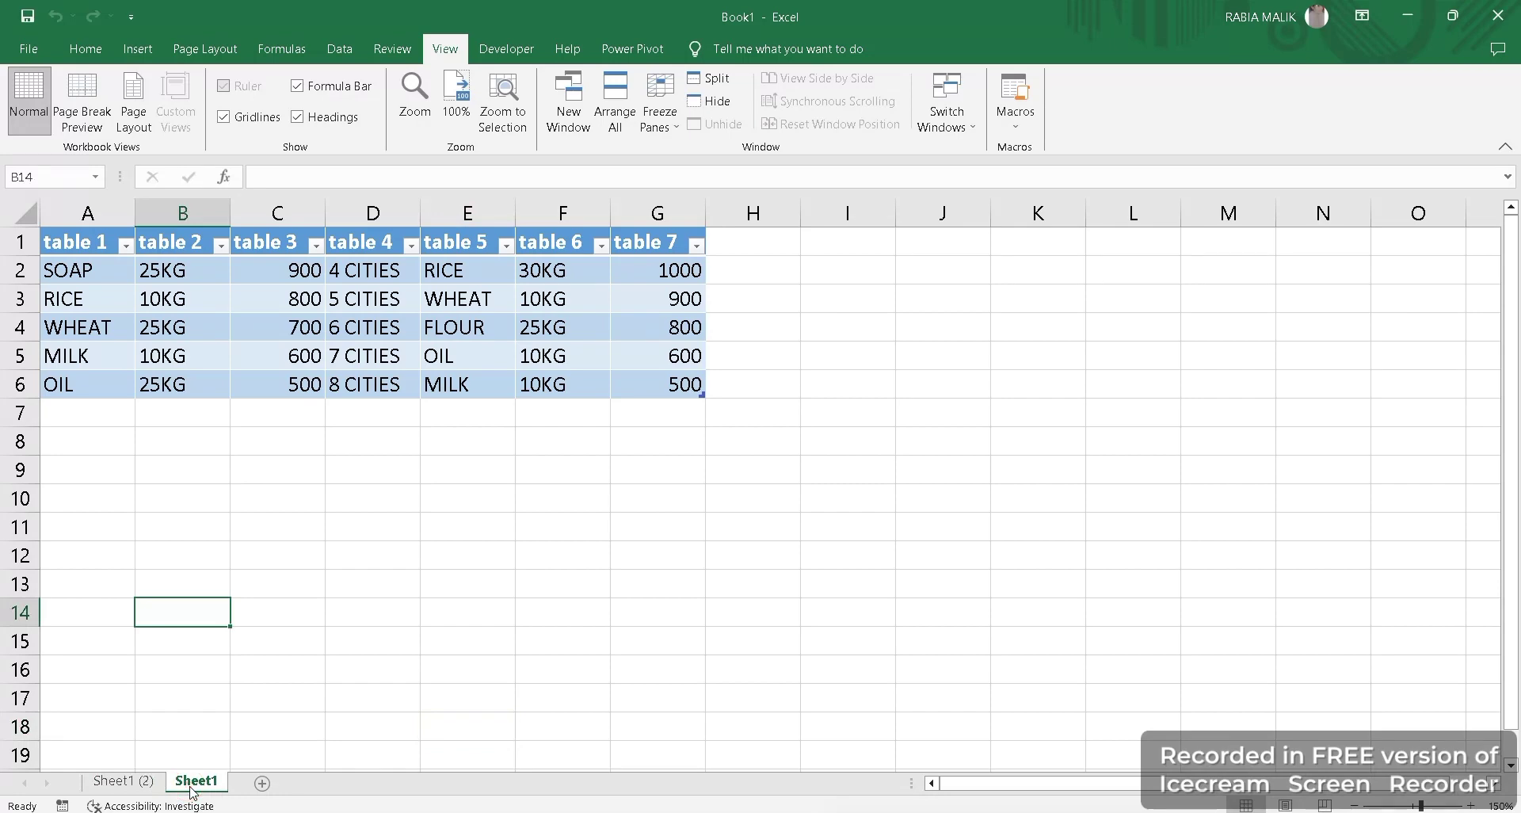
click(134, 782)
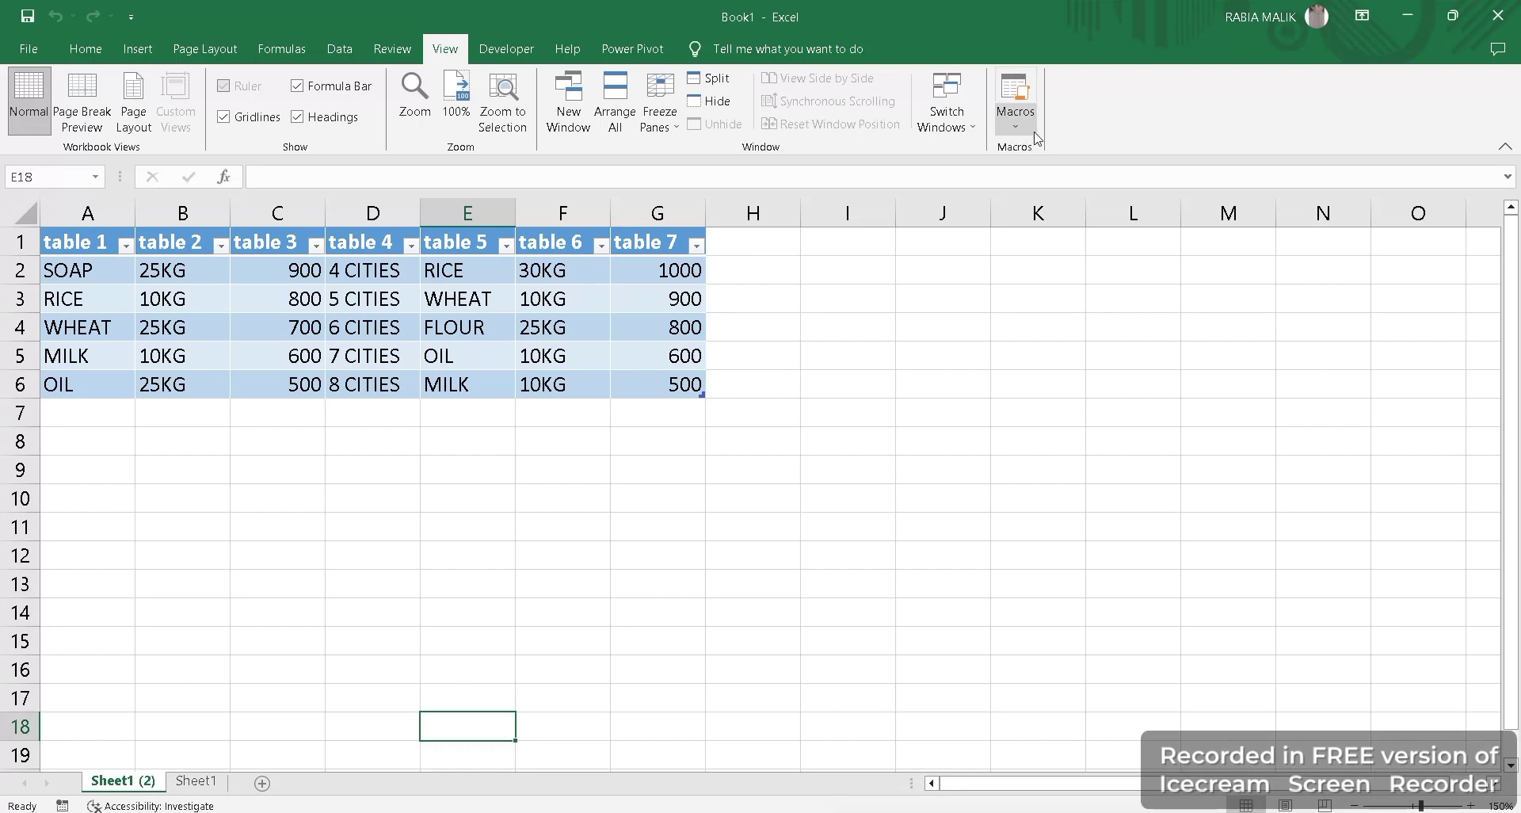
Mark out the empty area A8:C17 and select A8 for the new heading.
drag(394, 417, 401, 431)
drag(305, 522, 313, 547)
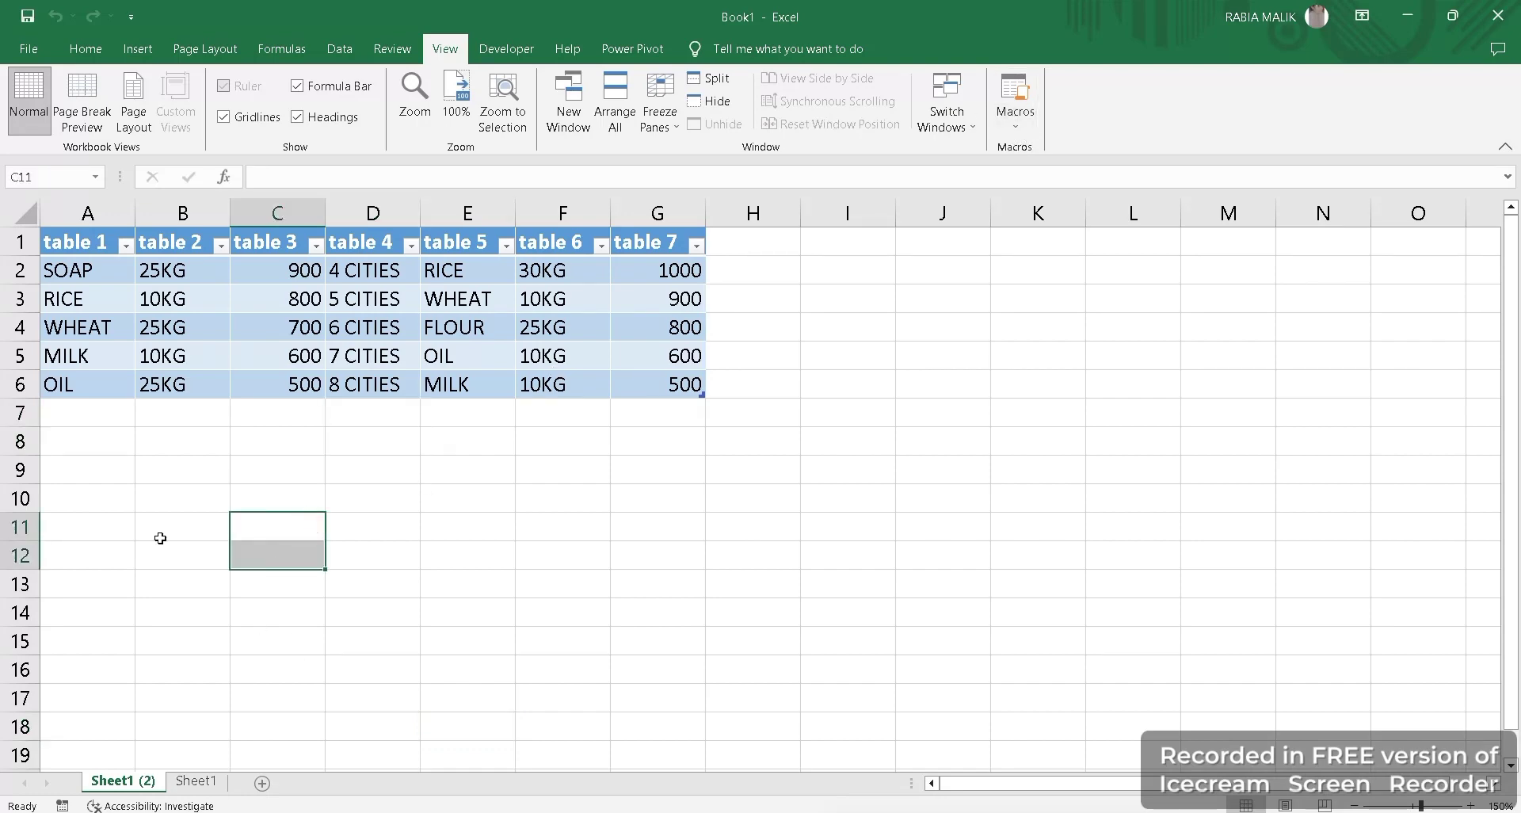
click(139, 501)
drag(1509, 357, 1503, 377)
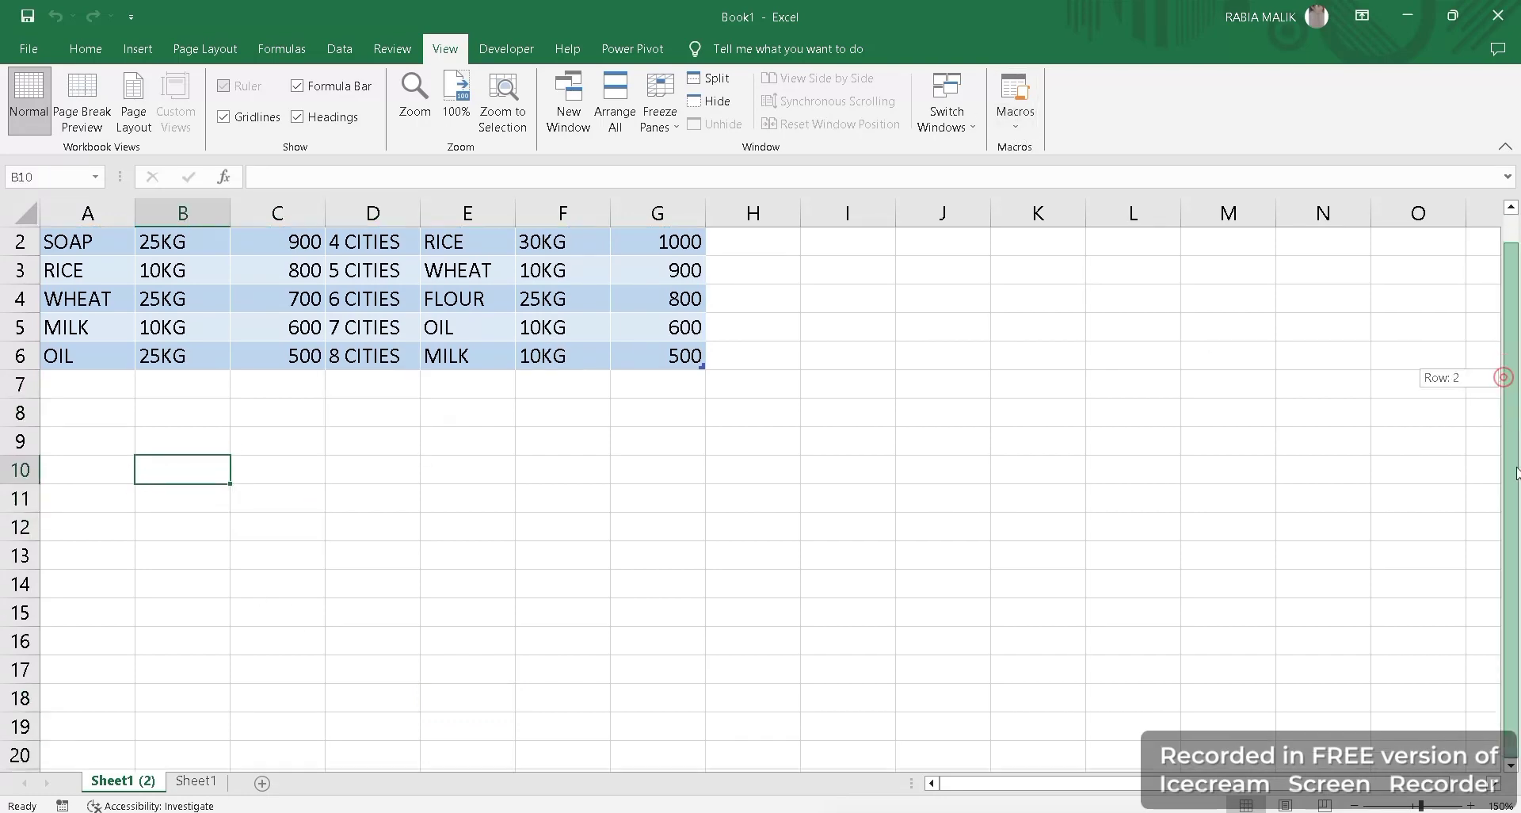
click(72, 439)
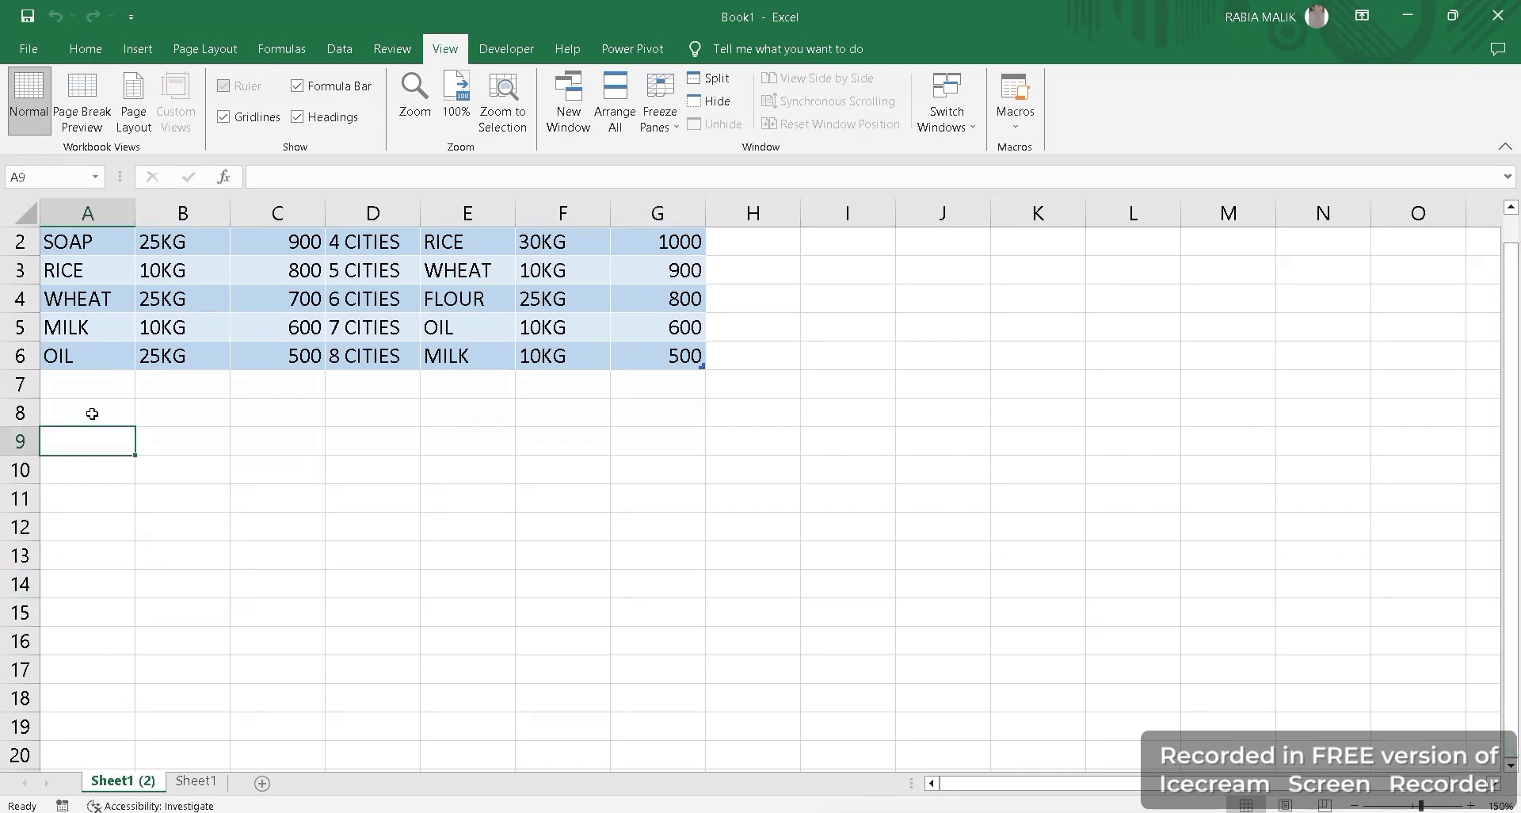
drag(92, 414, 278, 632)
drag(296, 533, 180, 503)
click(81, 405)
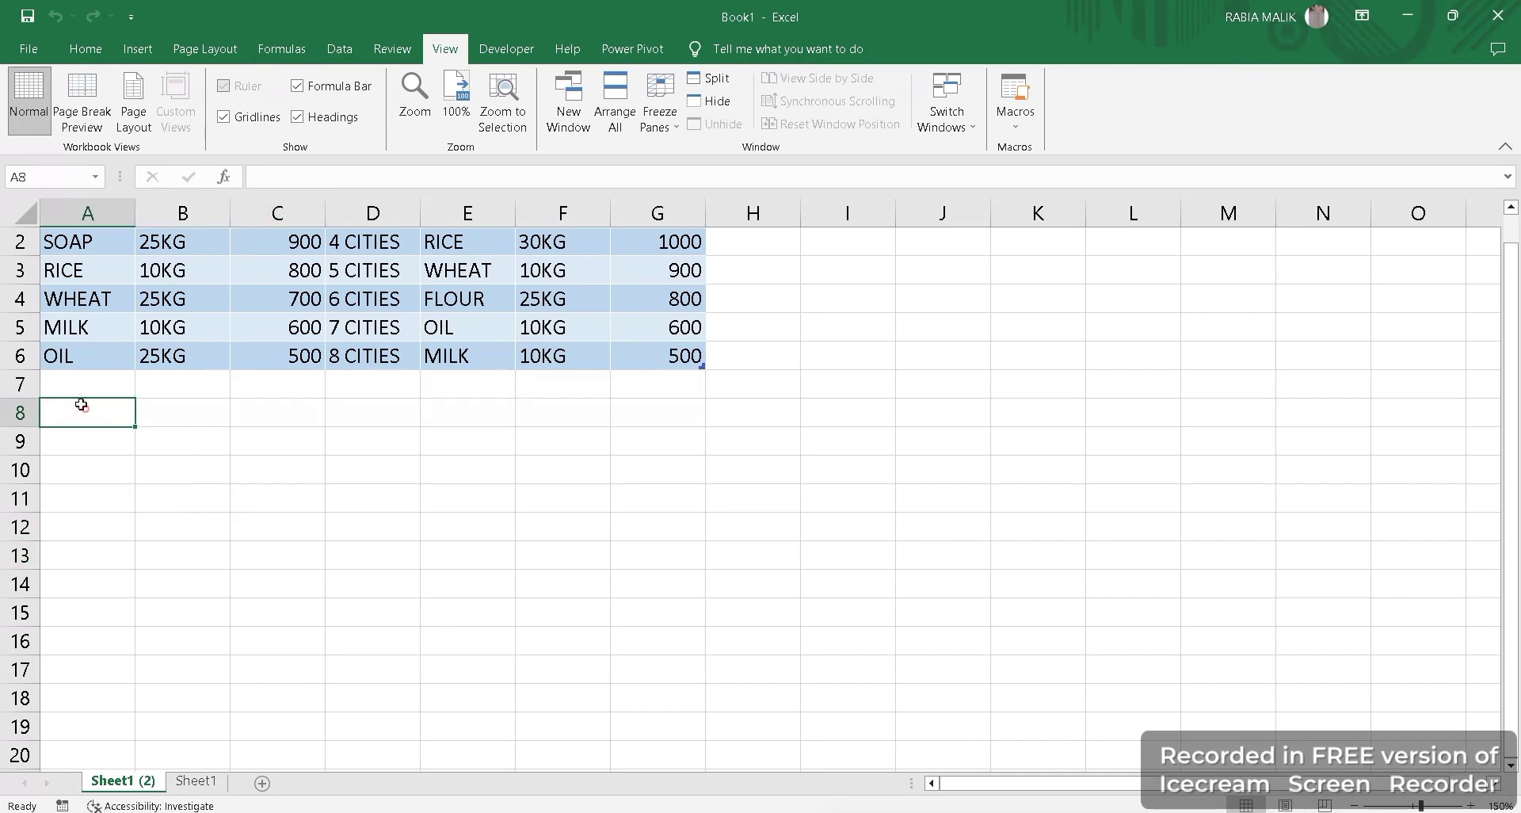
Type the headings TEAM NAME in A8 and PHONE NUMBERS in B8, fixing typos.
text(TEAM NAE)
key(BackSpace)
text(M)
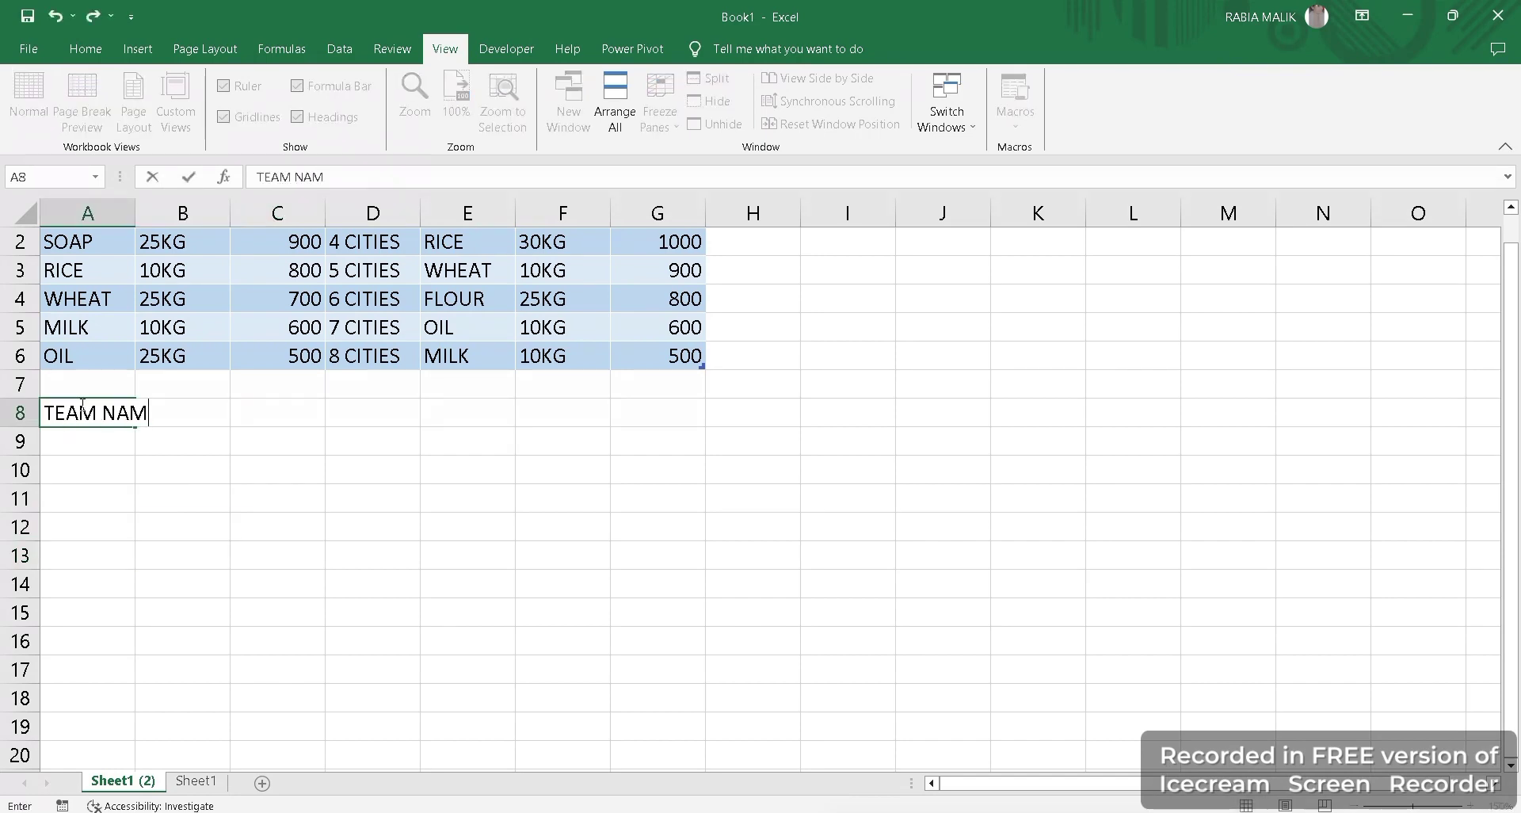
text(E)
key(Tab)
text(N)
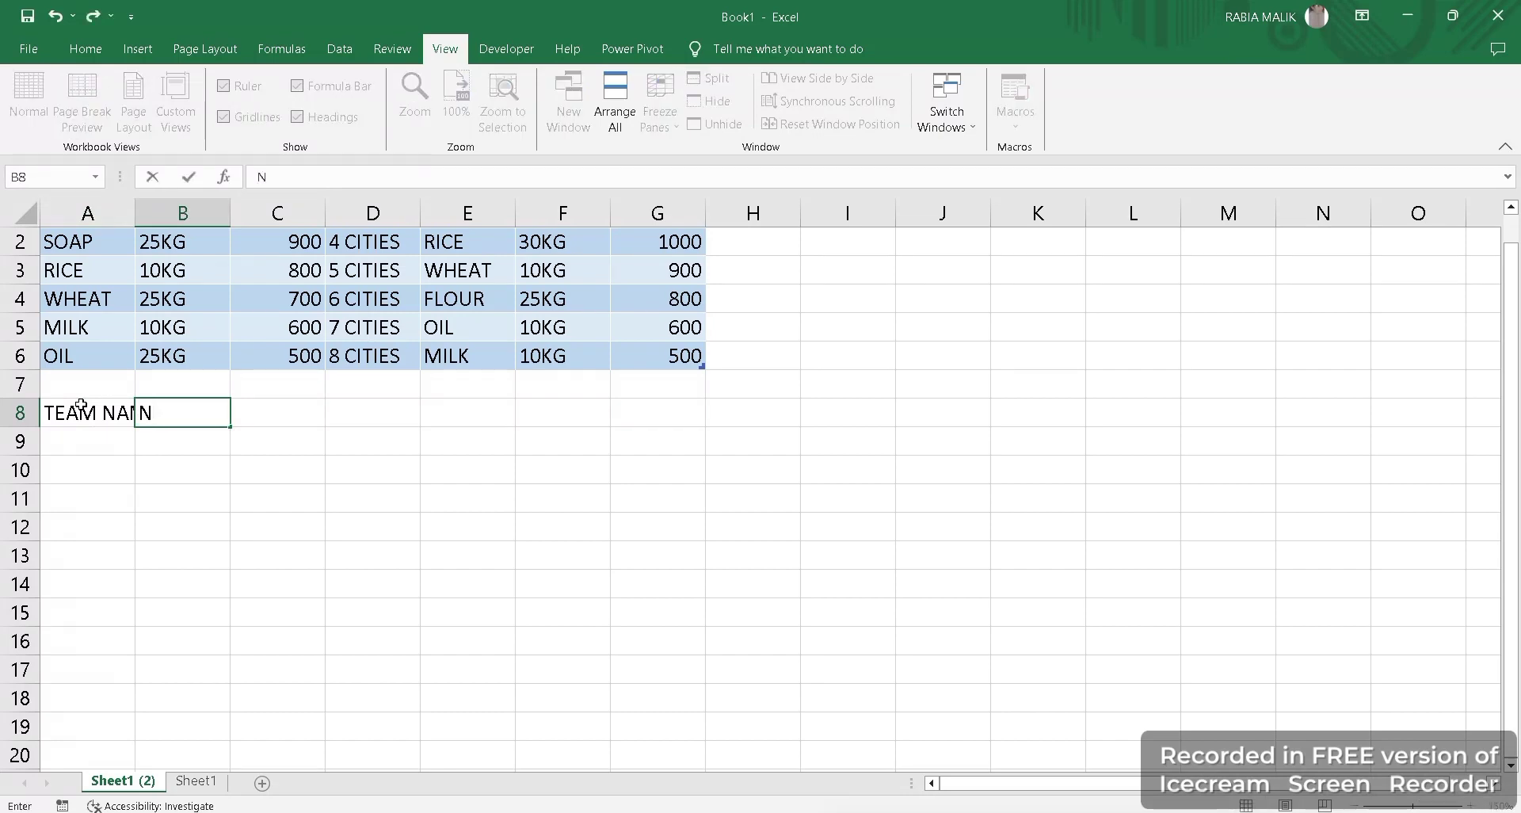
key(BackSpace)
text(PHONE NU)
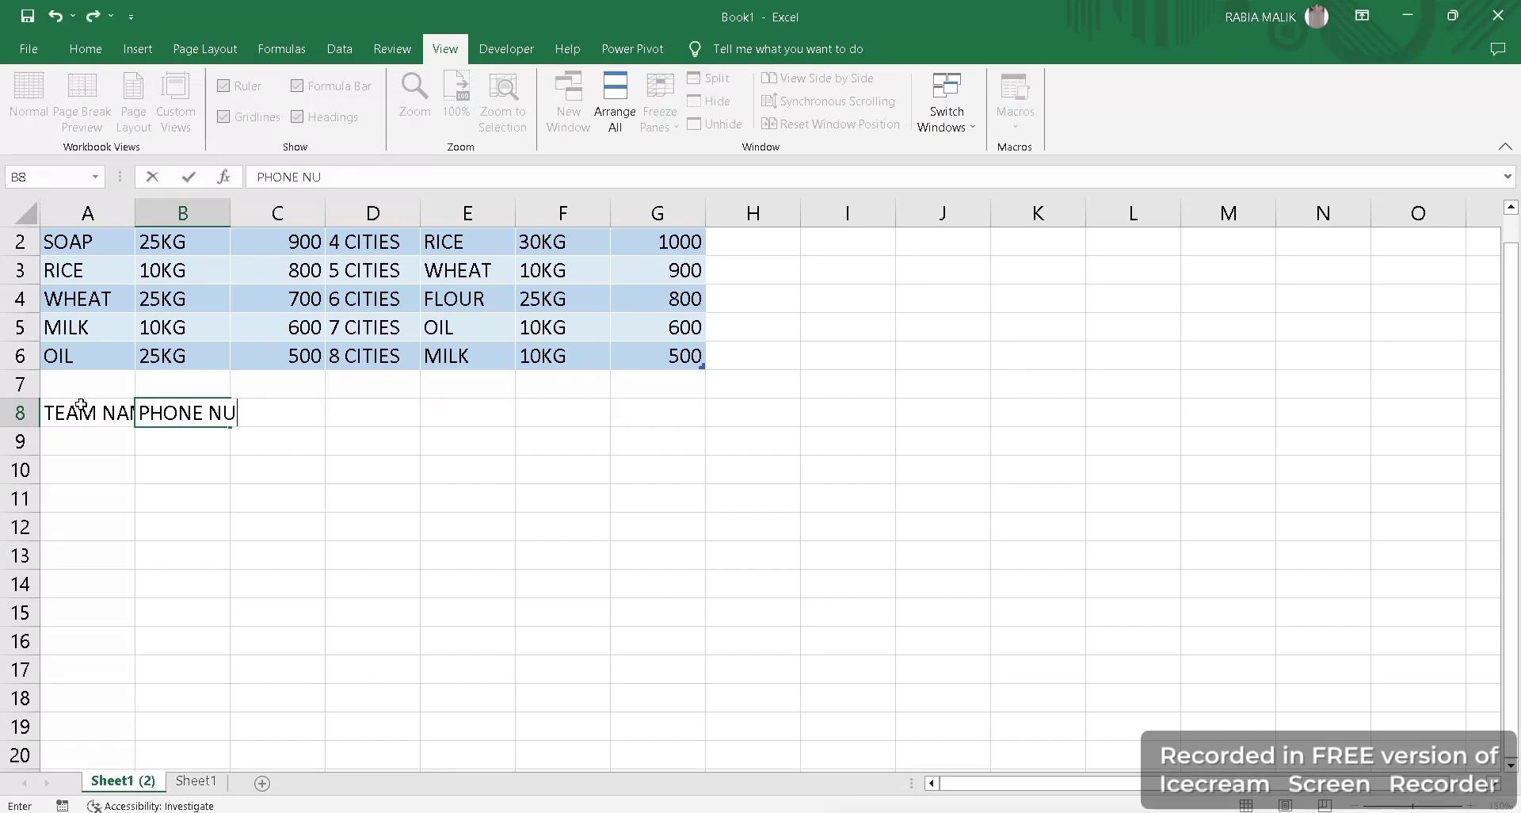
text(MBERS)
key(BackSpace)
key(BackSpace)
text(ERS)
key(Return)
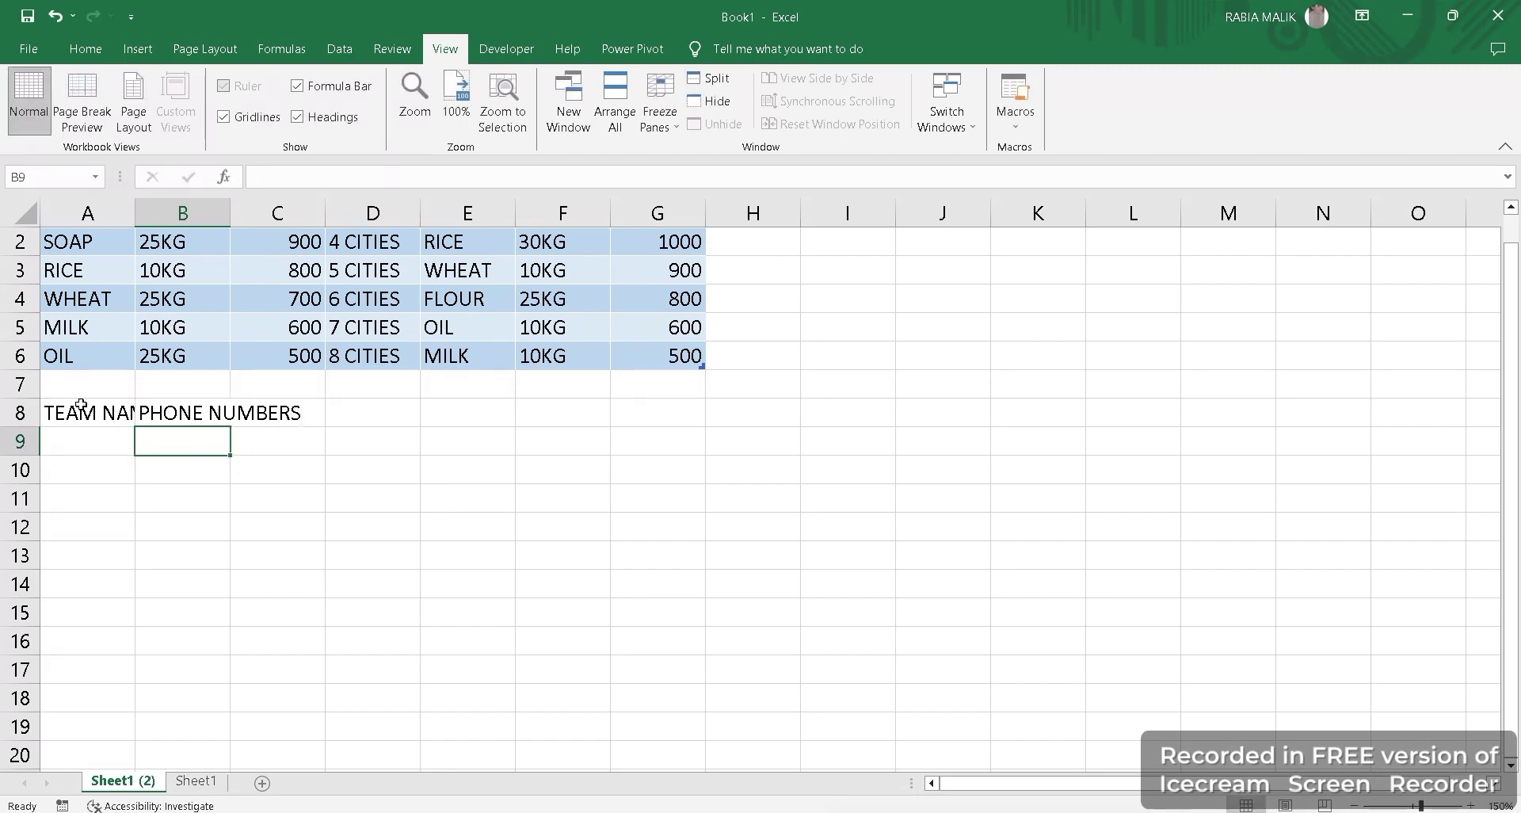
click(90, 403)
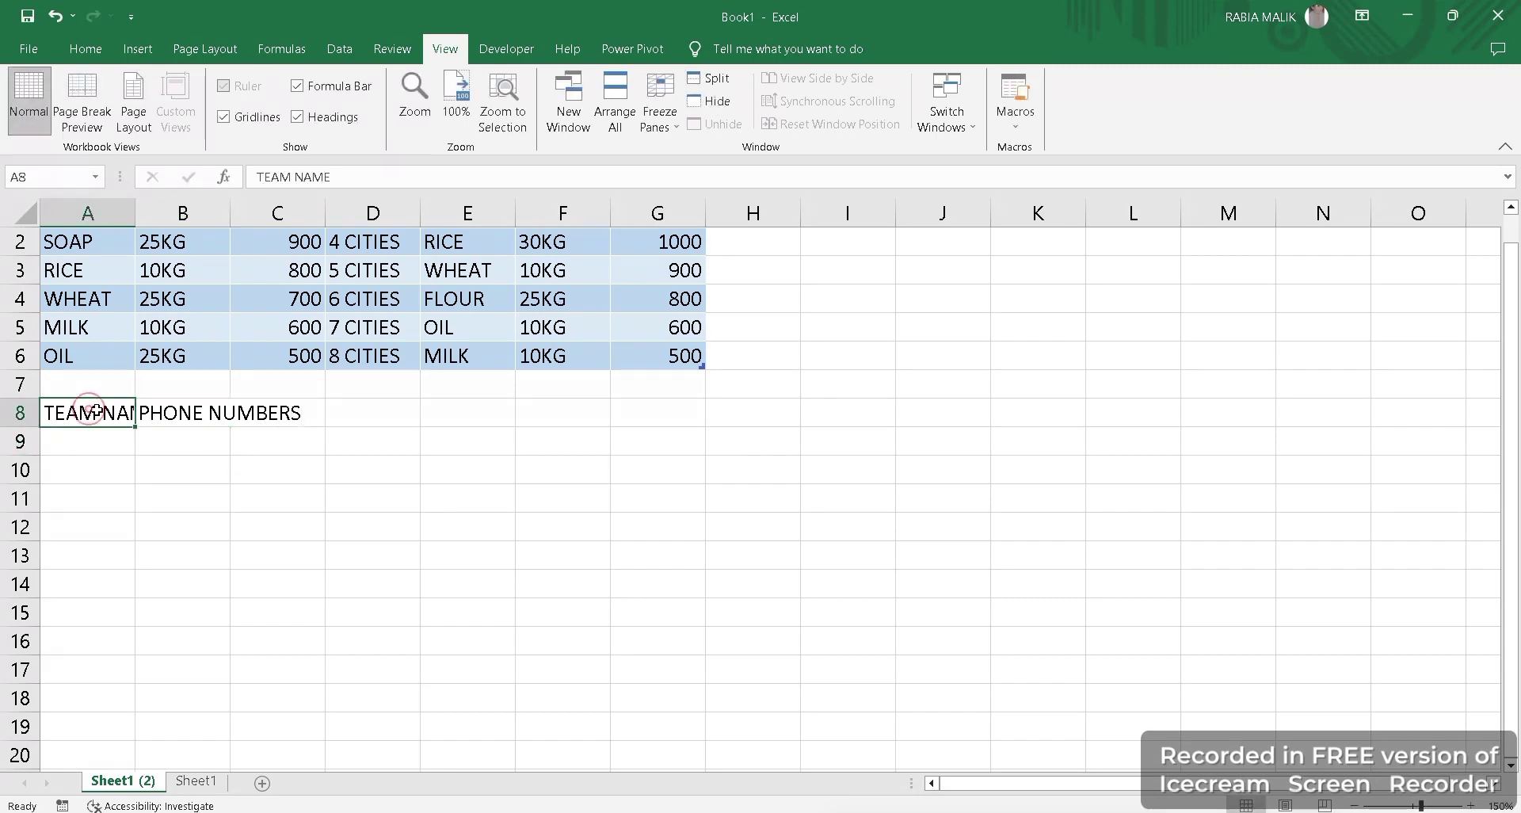
Browse the Home cell options and apply a column width setting from the Format menu.
click(101, 57)
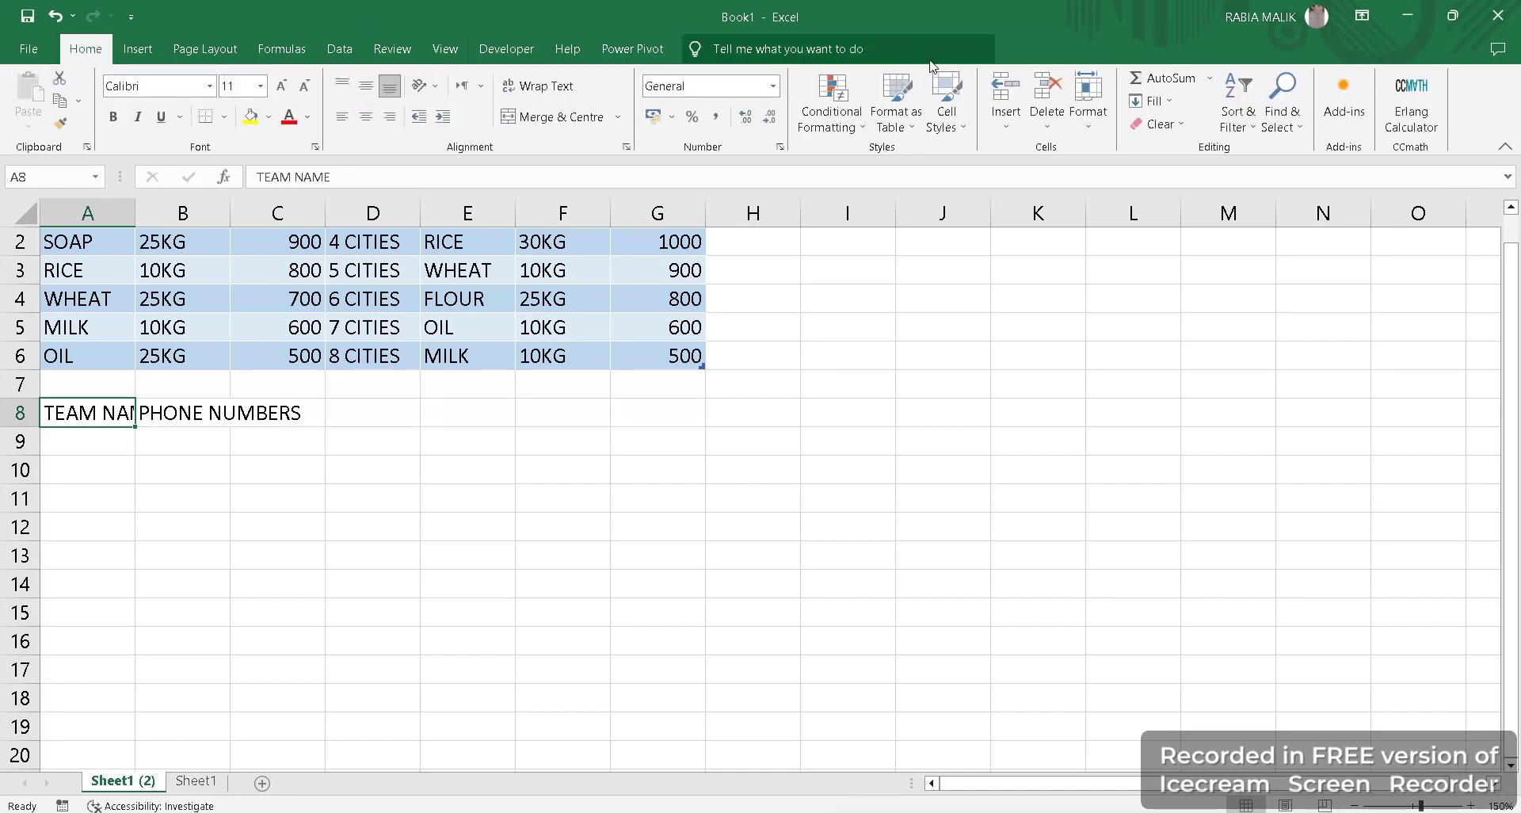
click(1010, 128)
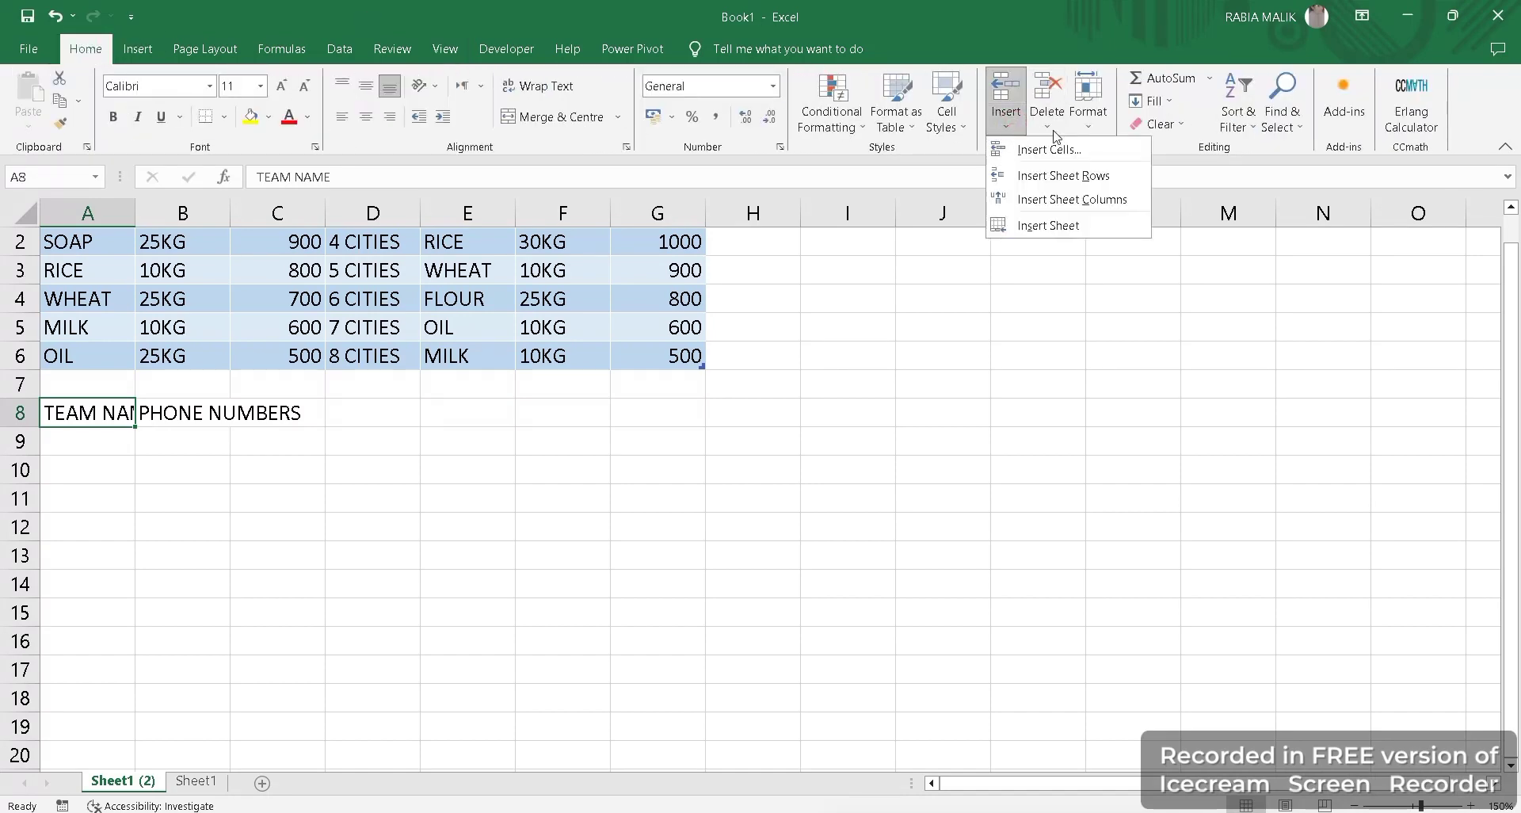
click(1087, 118)
click(1088, 119)
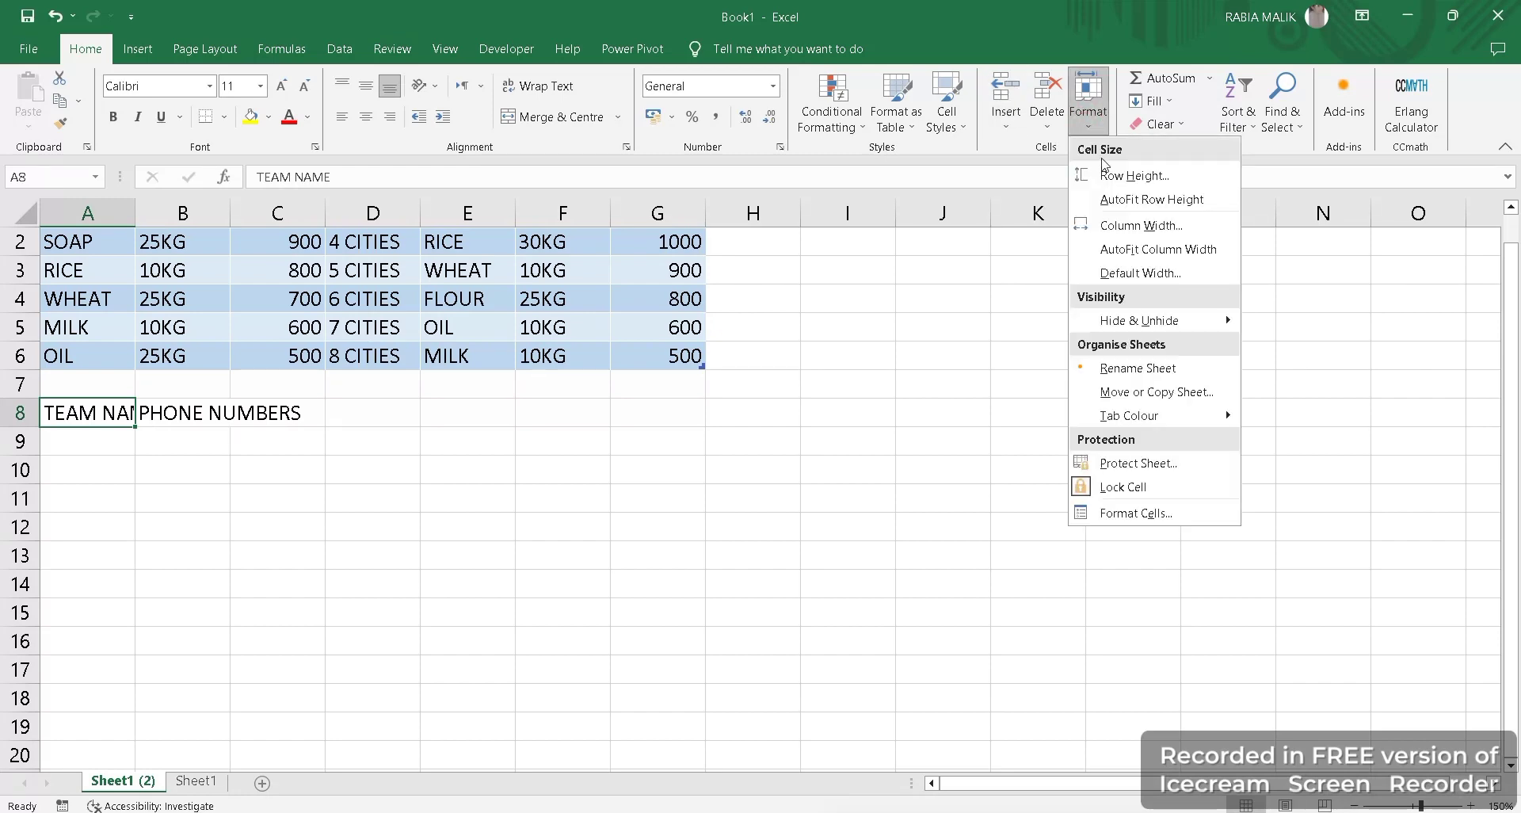
click(1088, 120)
click(1089, 122)
click(1133, 241)
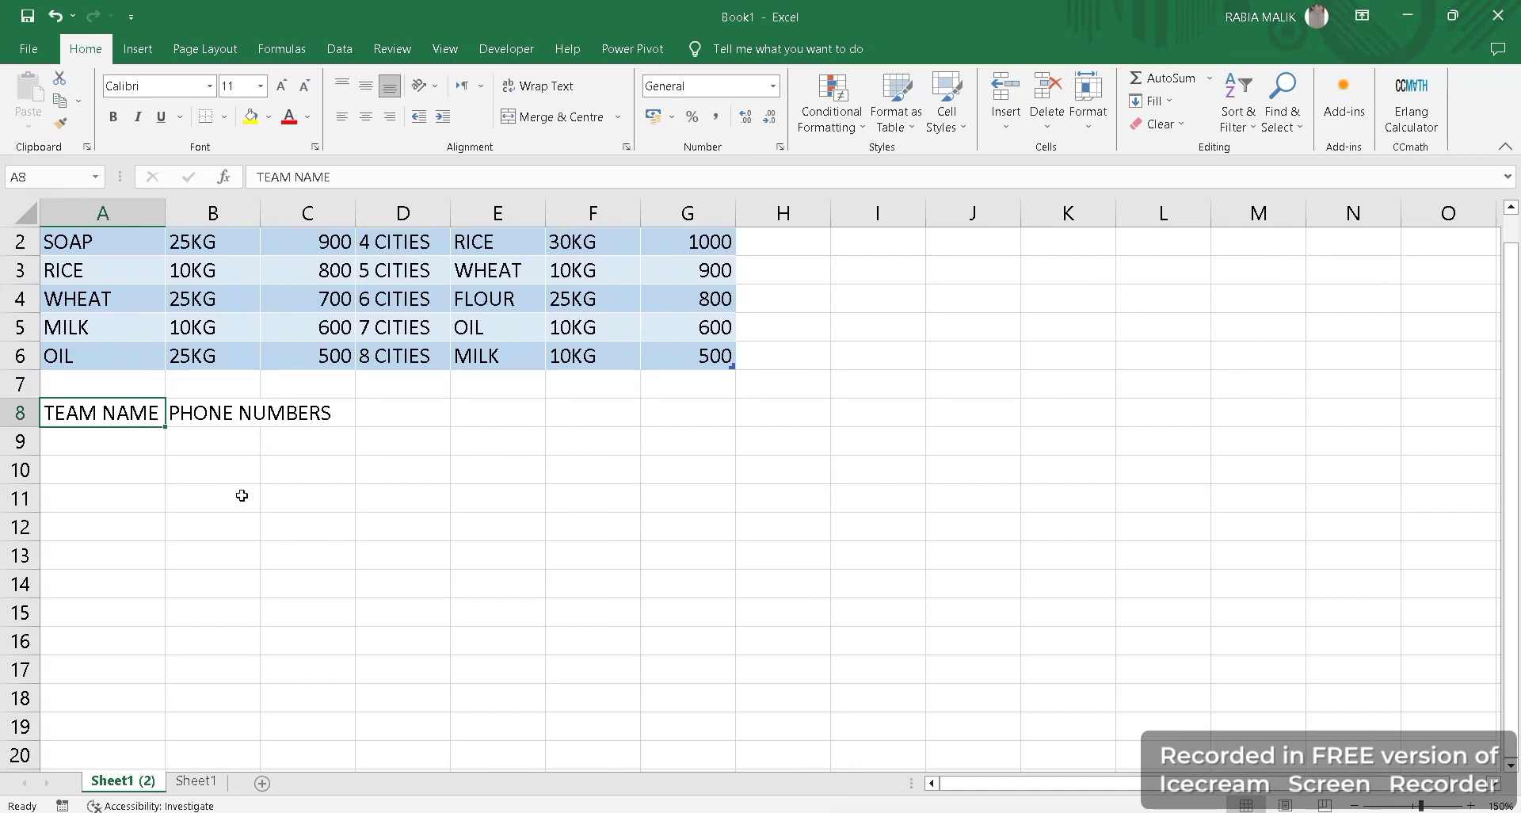
Give header cells A8:C8 a gold fill and a thick outside border.
drag(117, 412, 311, 408)
click(269, 116)
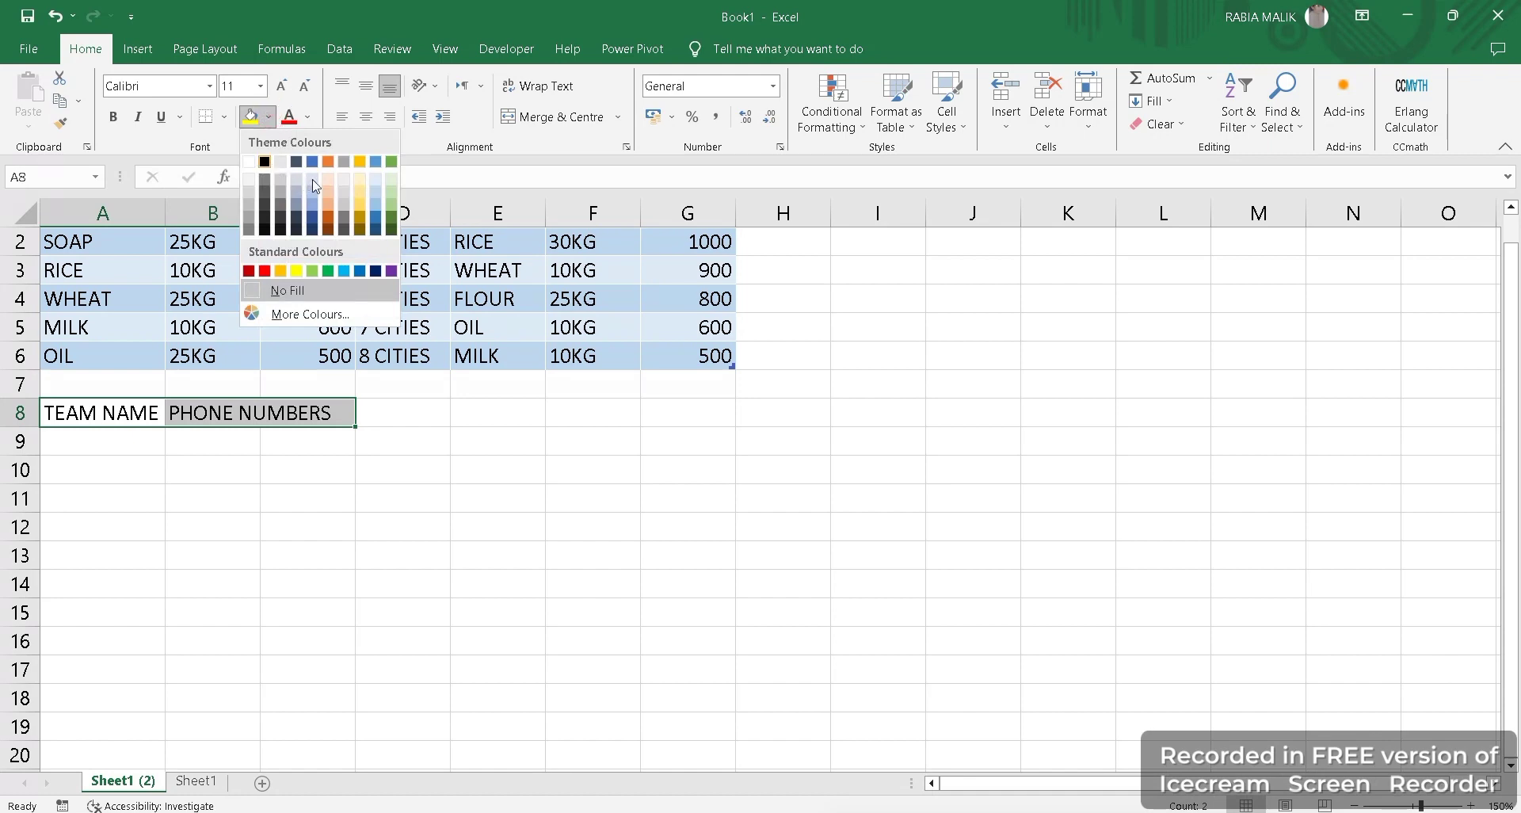
click(360, 203)
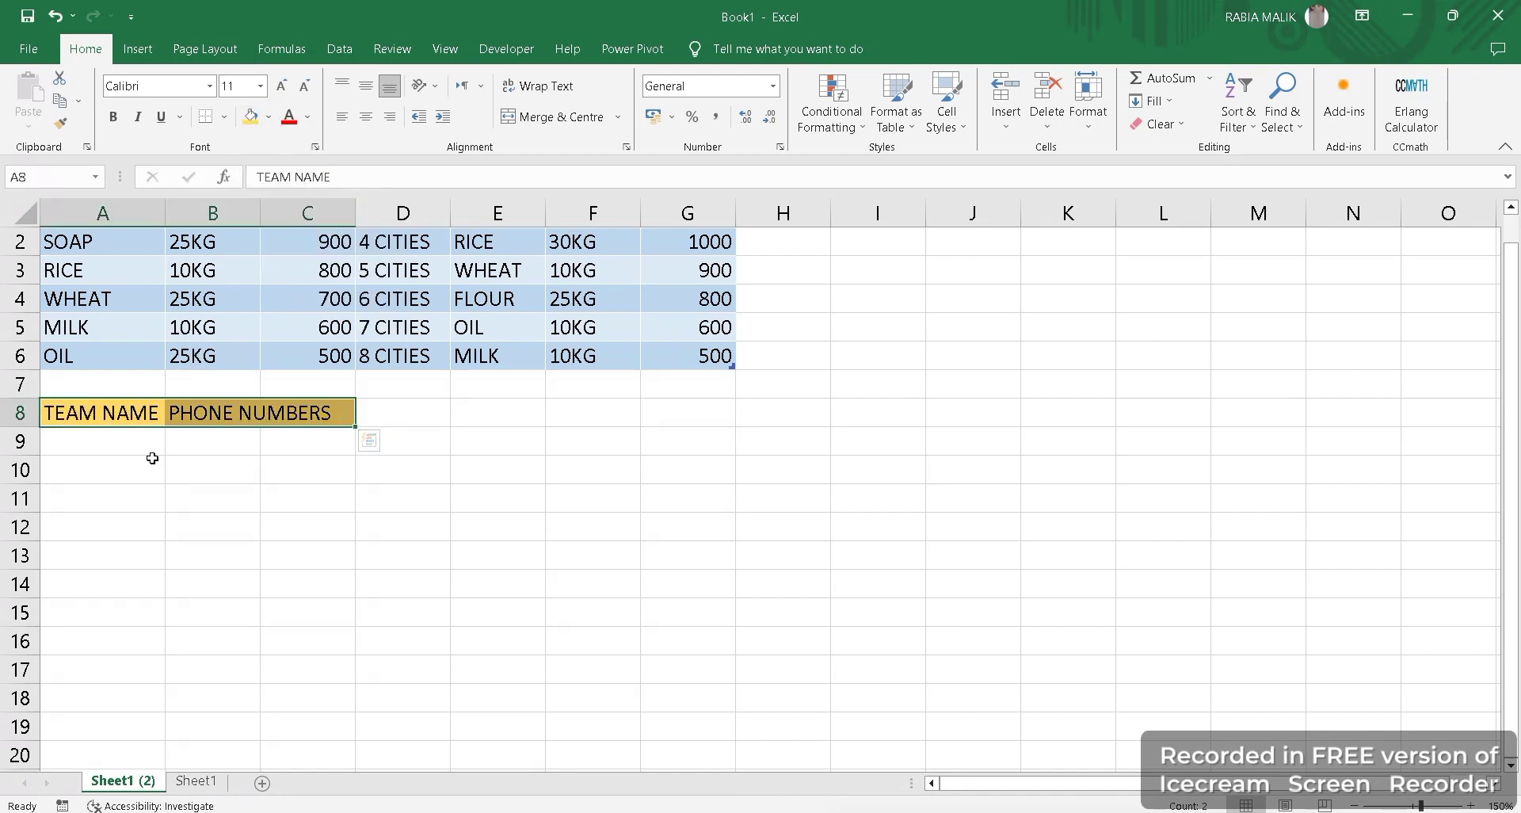
click(225, 117)
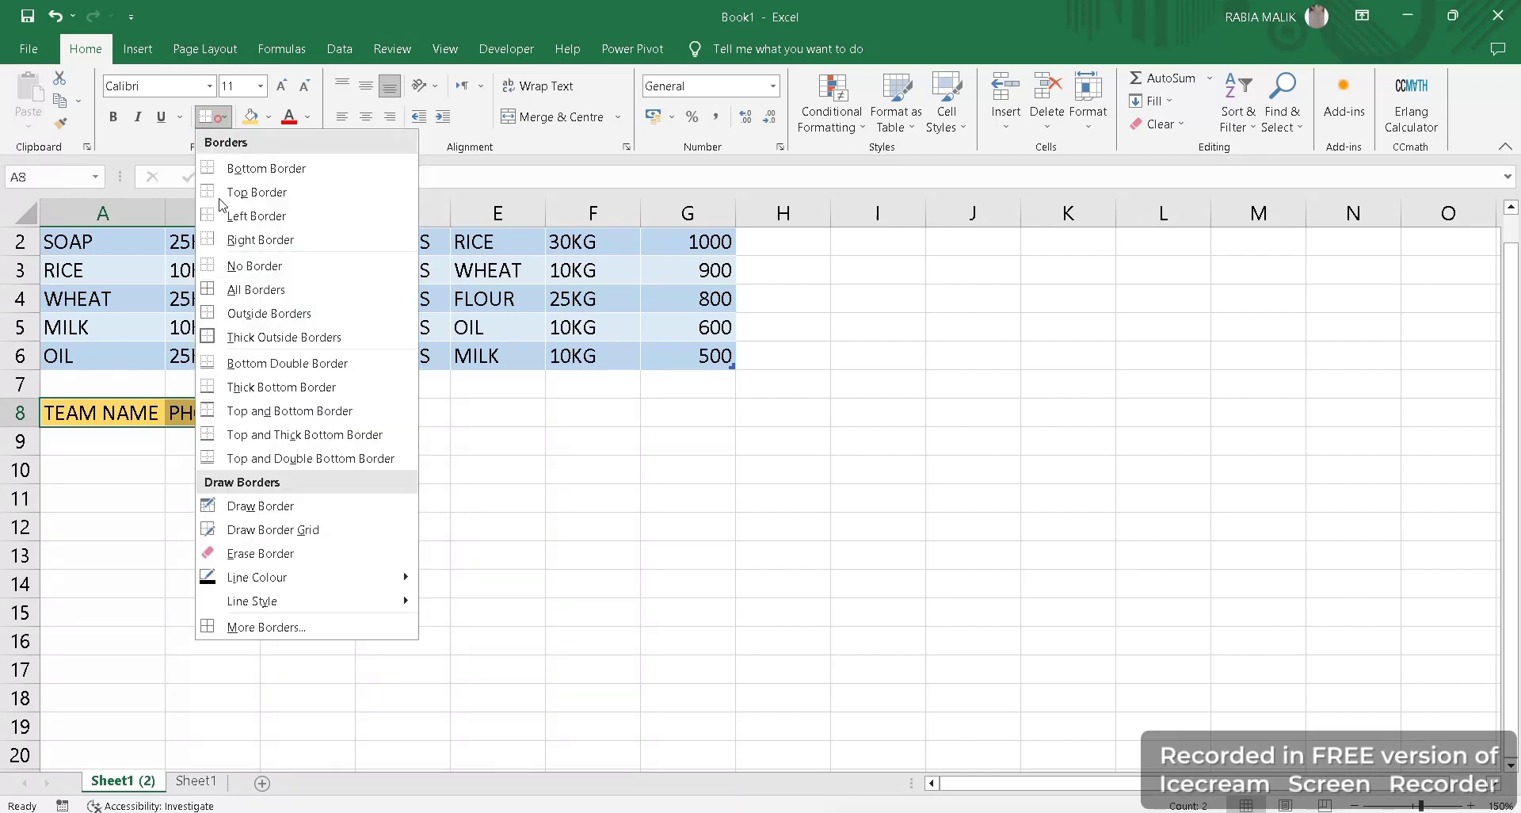
click(230, 336)
click(130, 472)
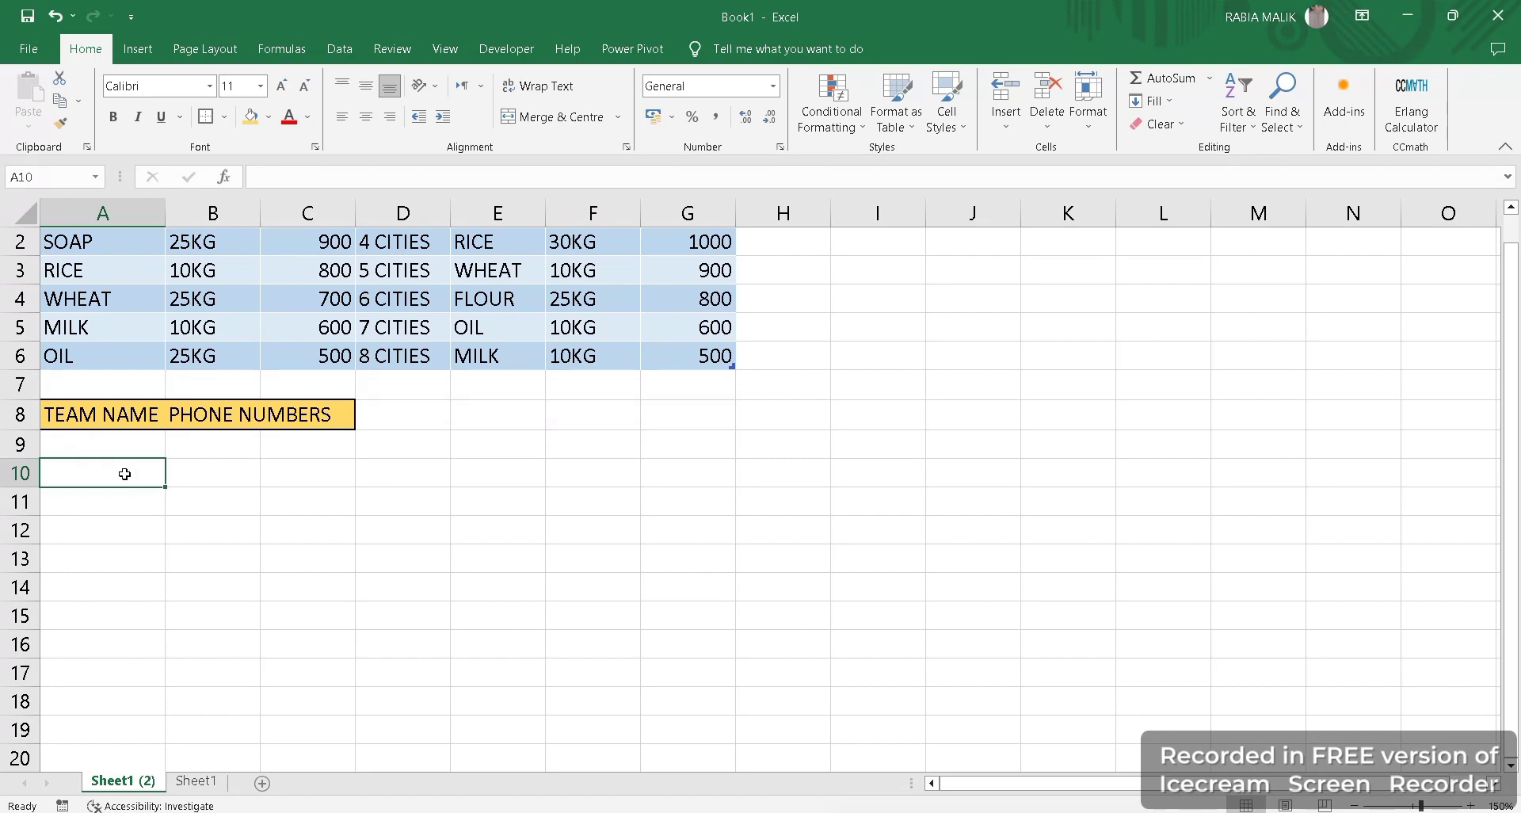
Enter five team member names in A9:A13, then select the phone cells B9:B13.
click(118, 442)
text(SANA)
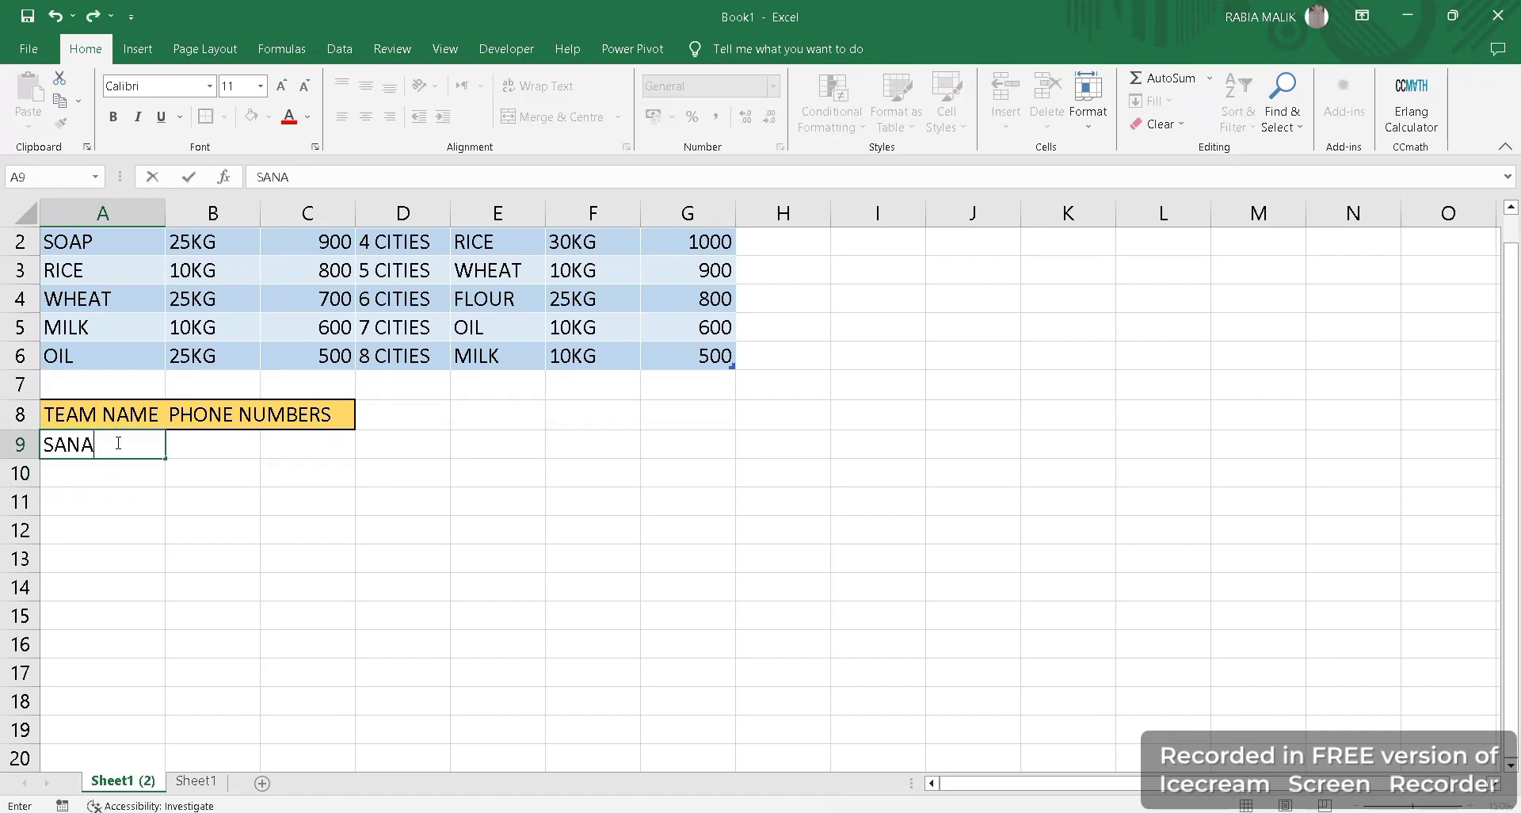
key(Return)
text(LARAIB)
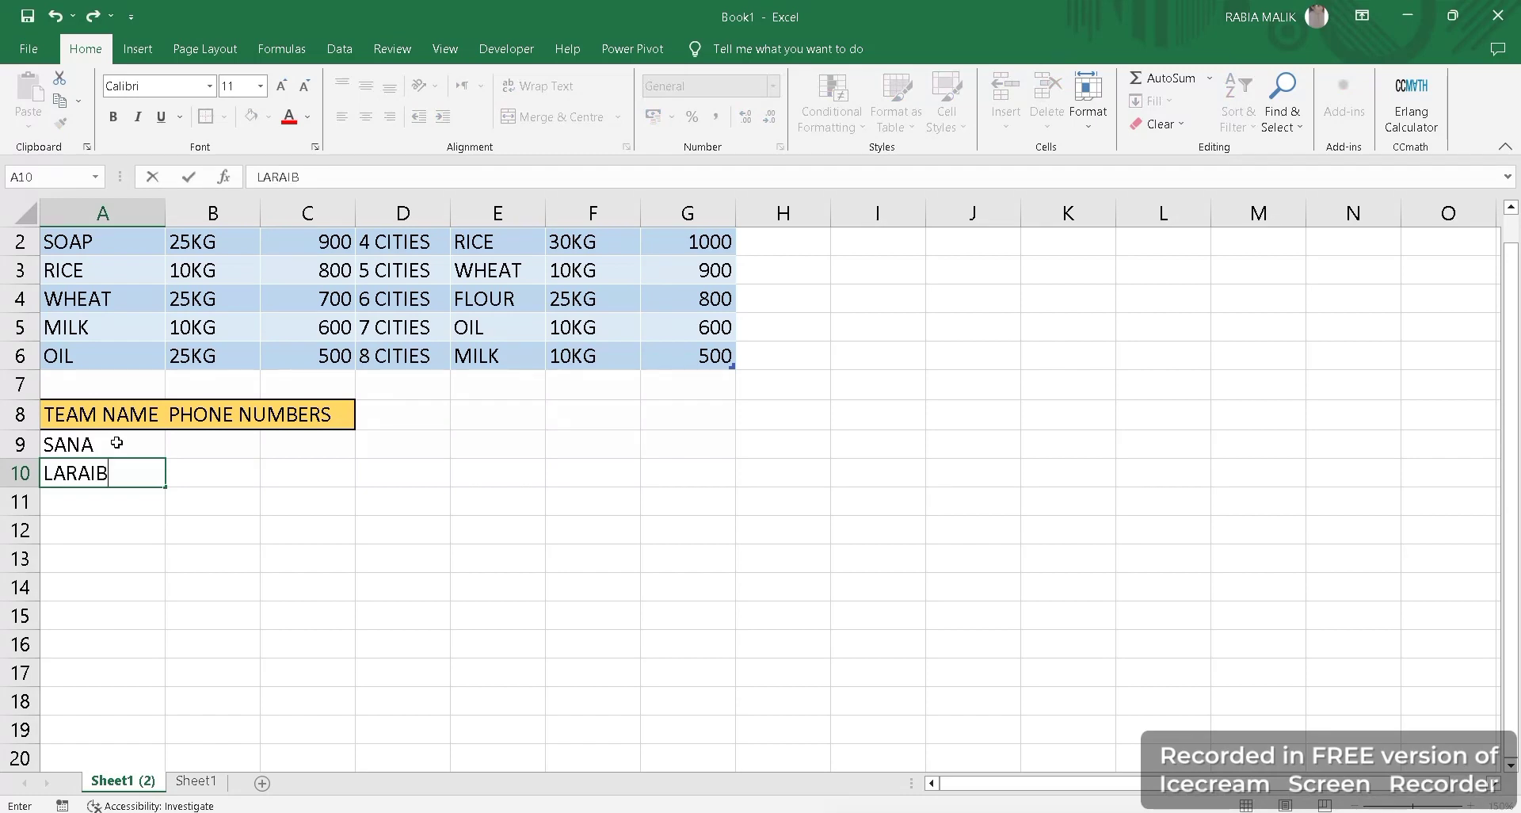
key(Return)
text(NIMRA)
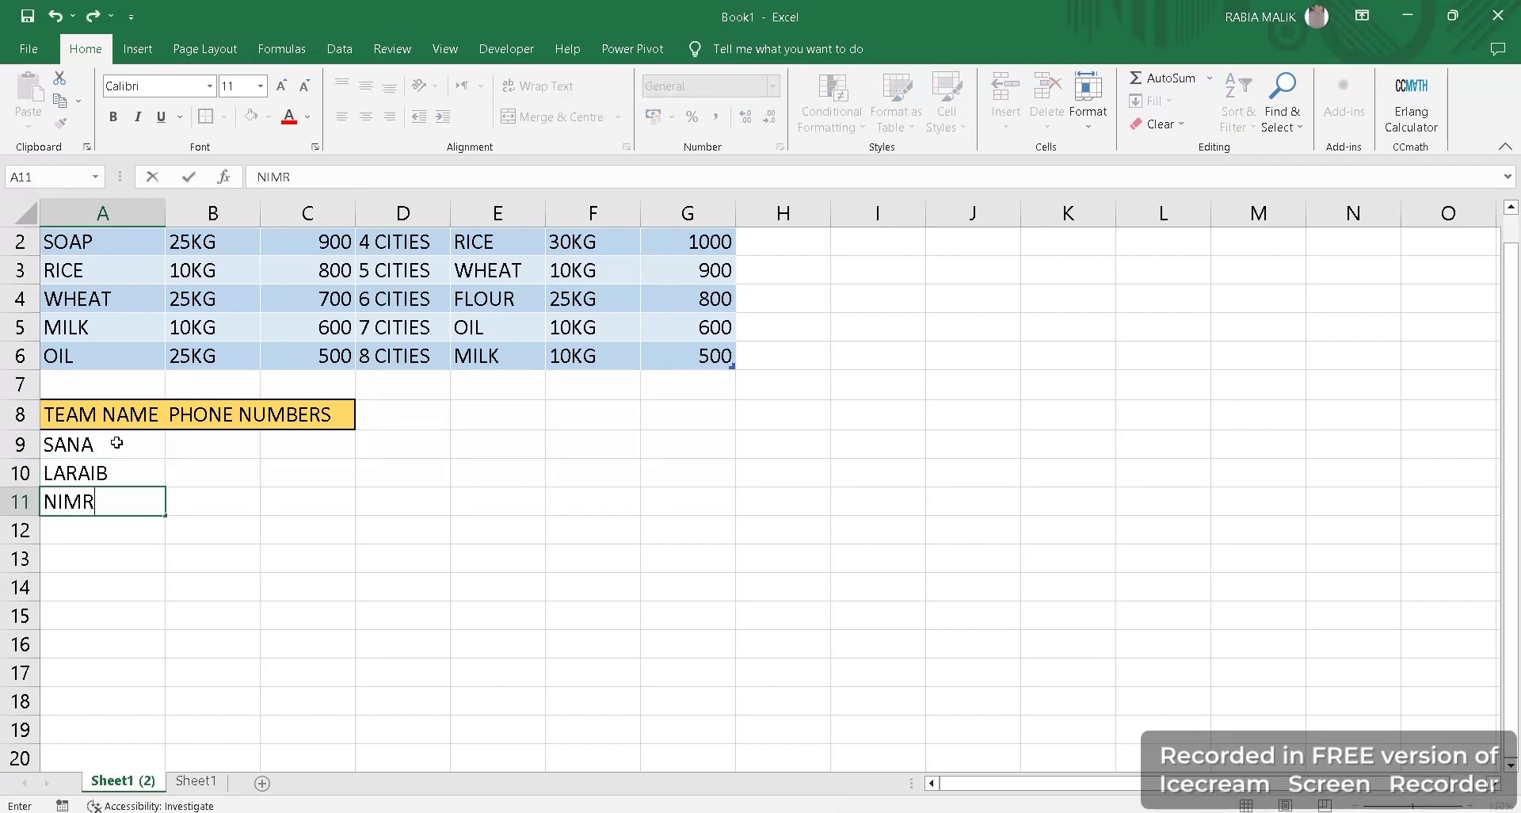
key(Return)
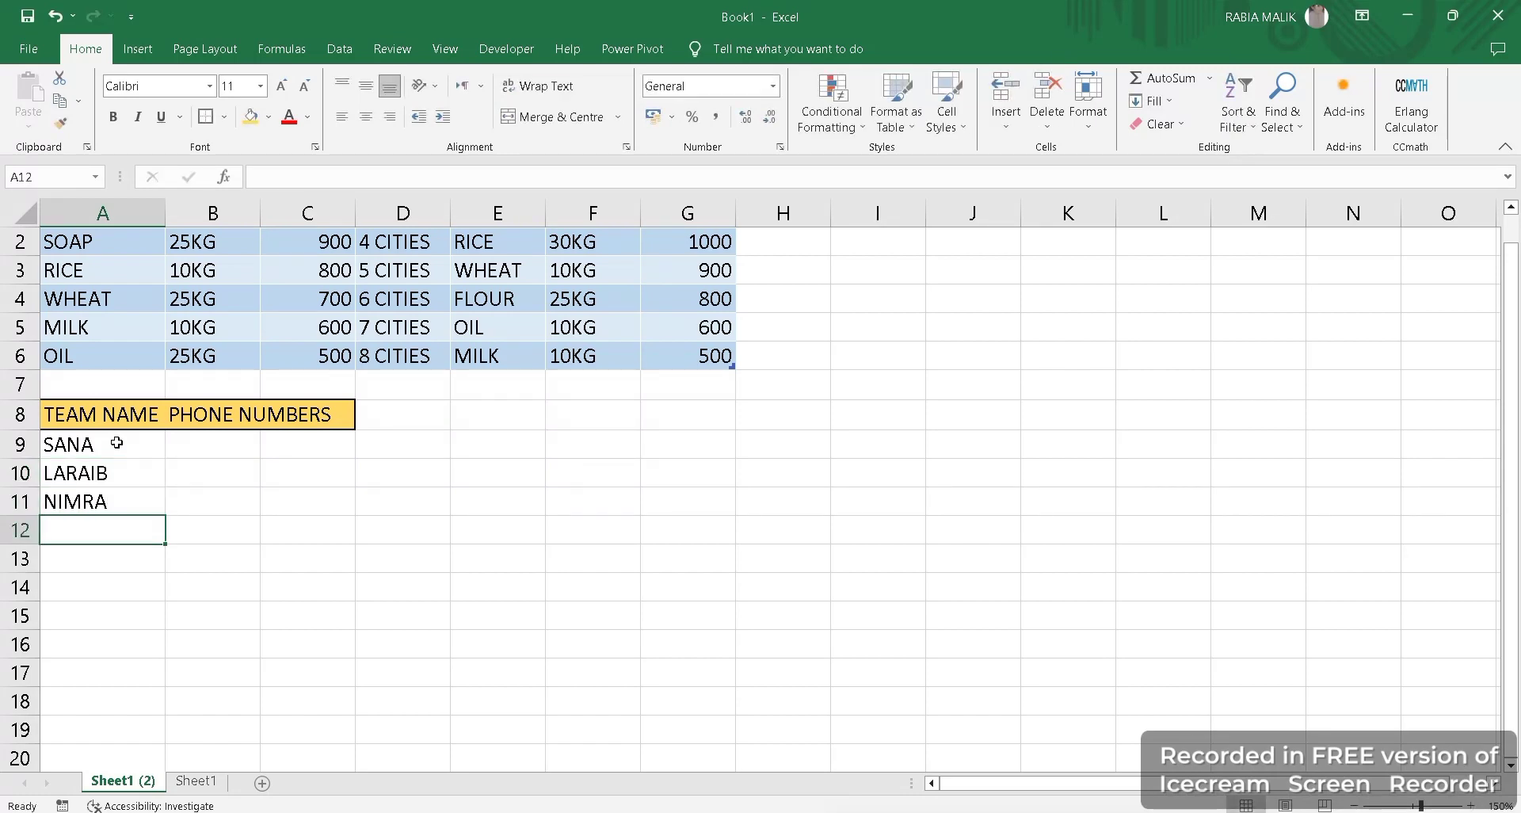
text(HADIA)
key(Return)
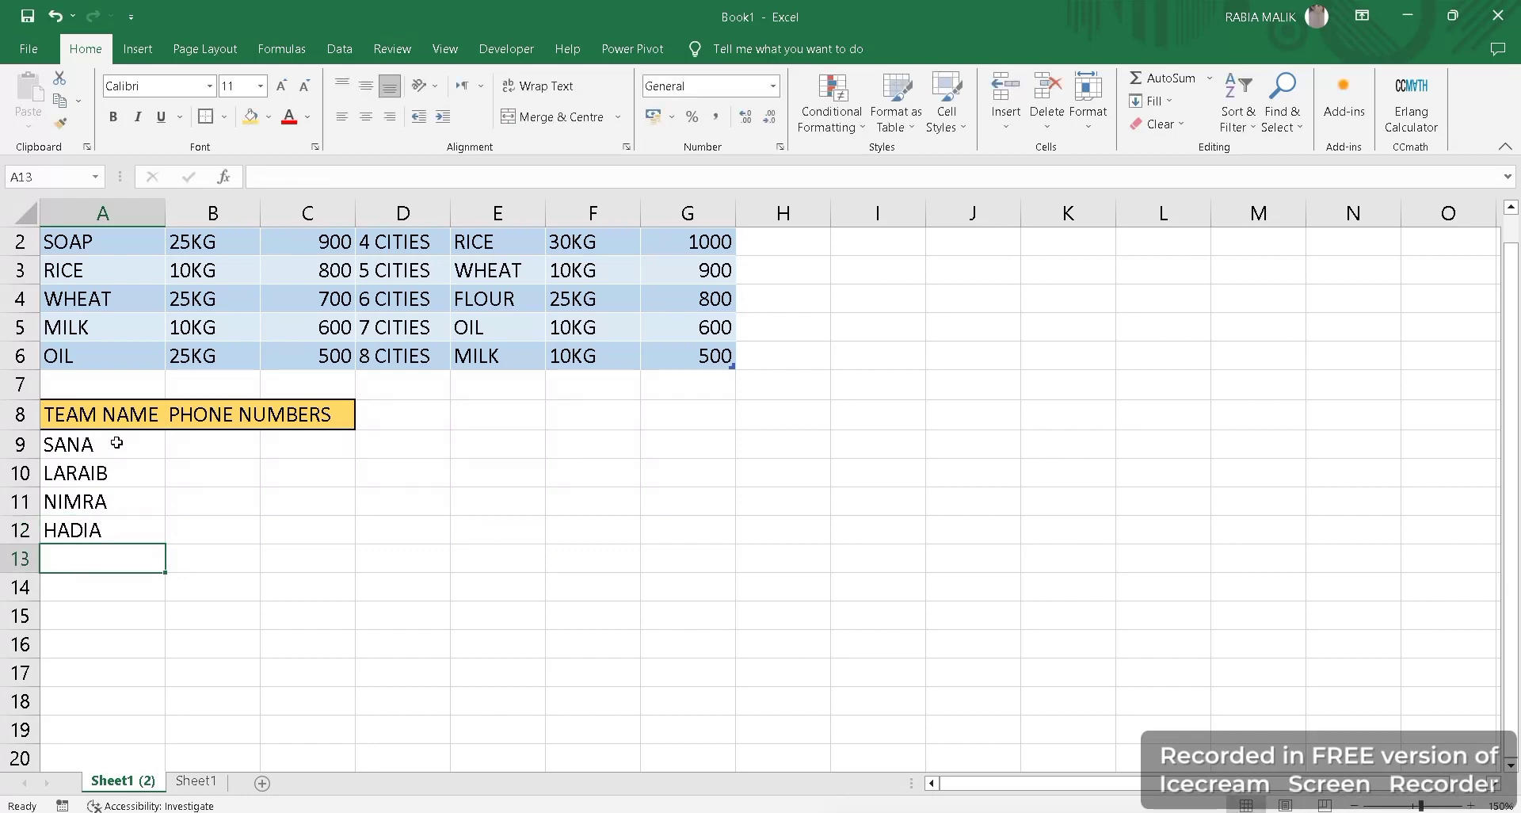
text(NIDA)
key(Return)
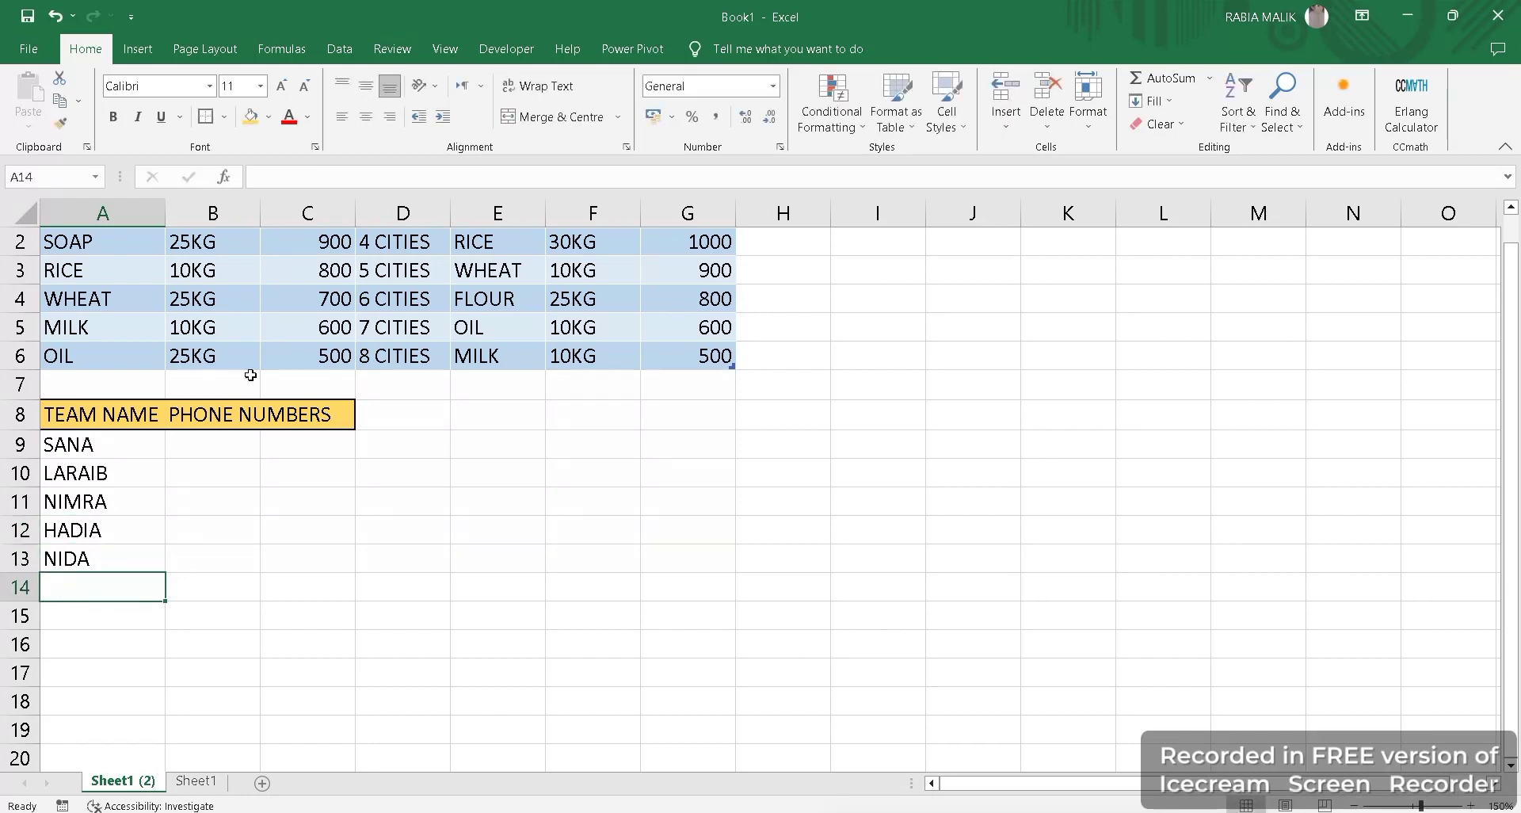
click(232, 442)
drag(260, 457, 271, 564)
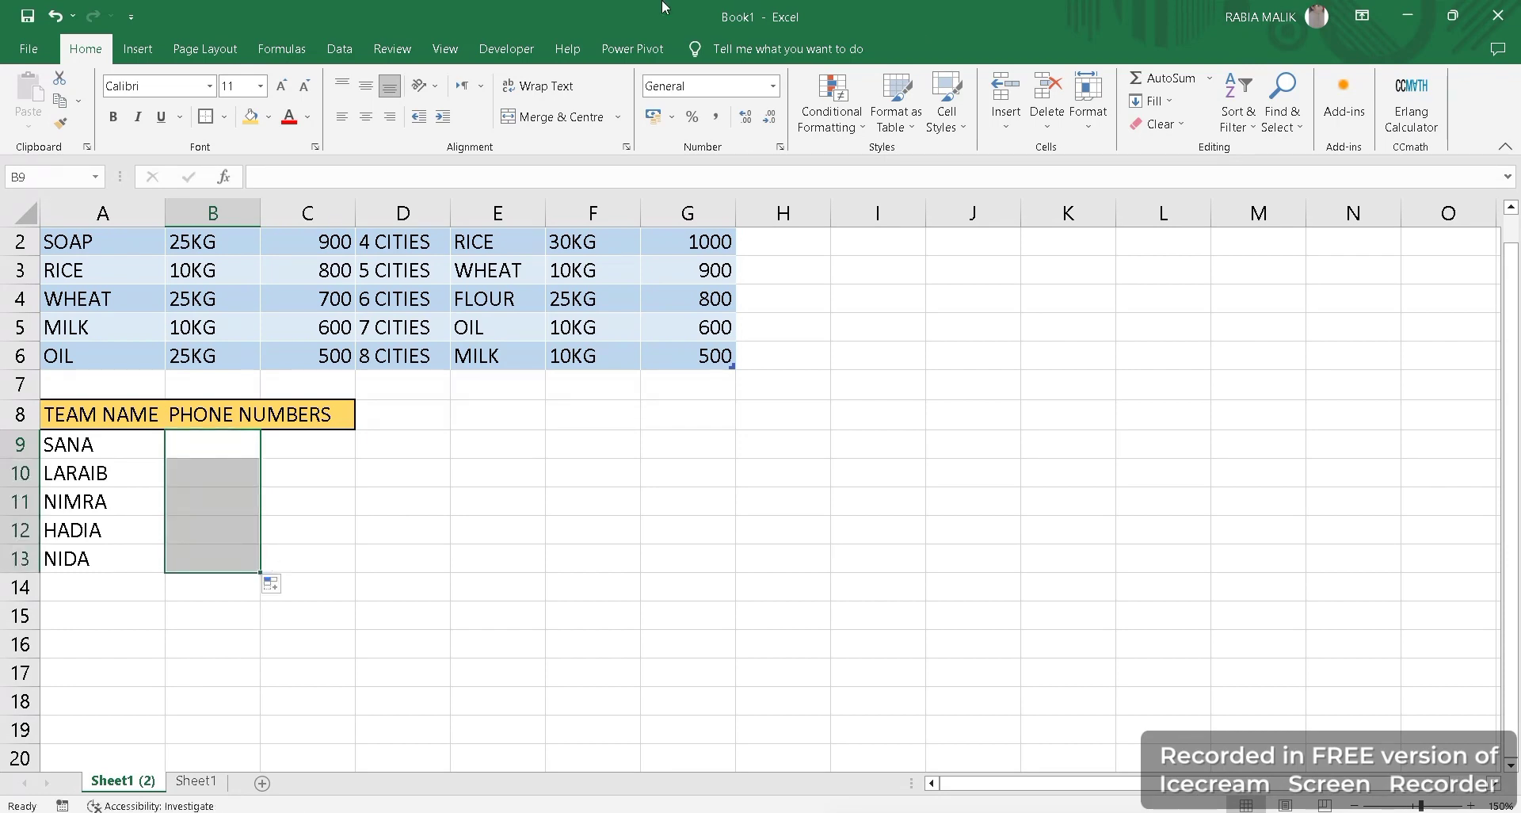
Set the Data Validation criteria for B9:B13 to Whole number equal to 11.
click(340, 49)
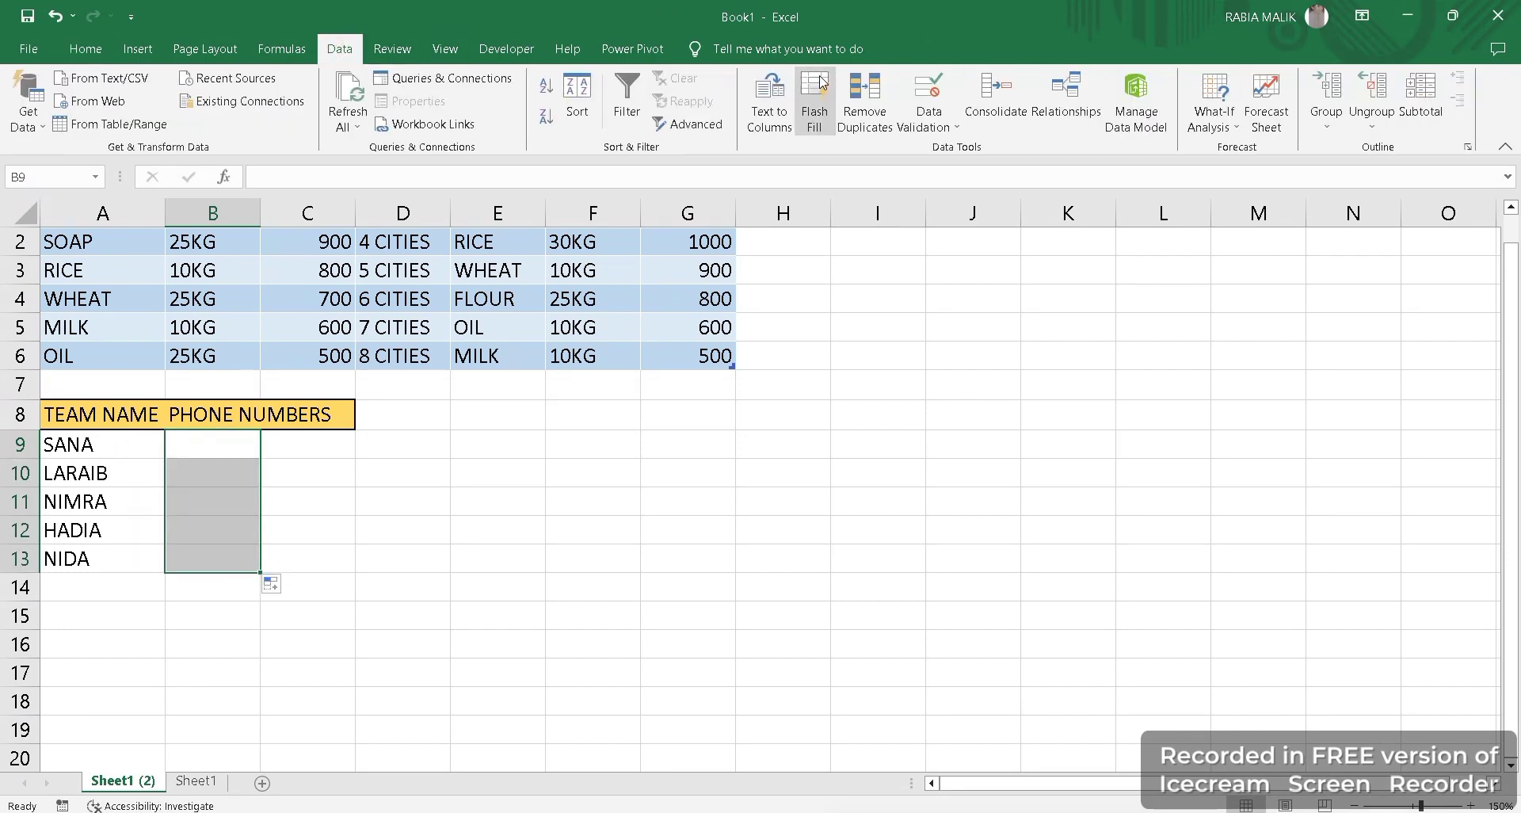
click(943, 123)
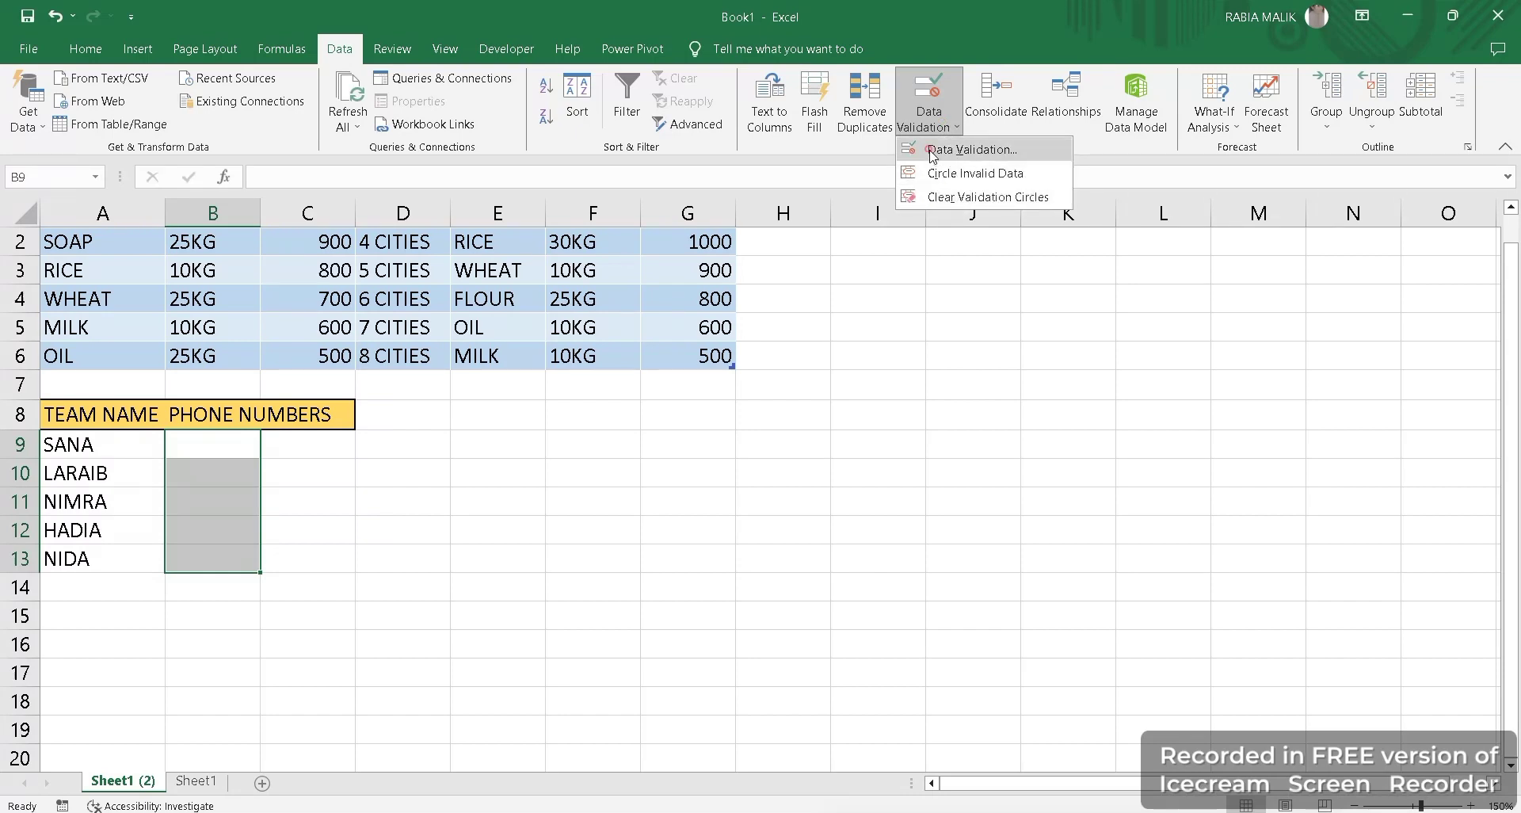
click(933, 152)
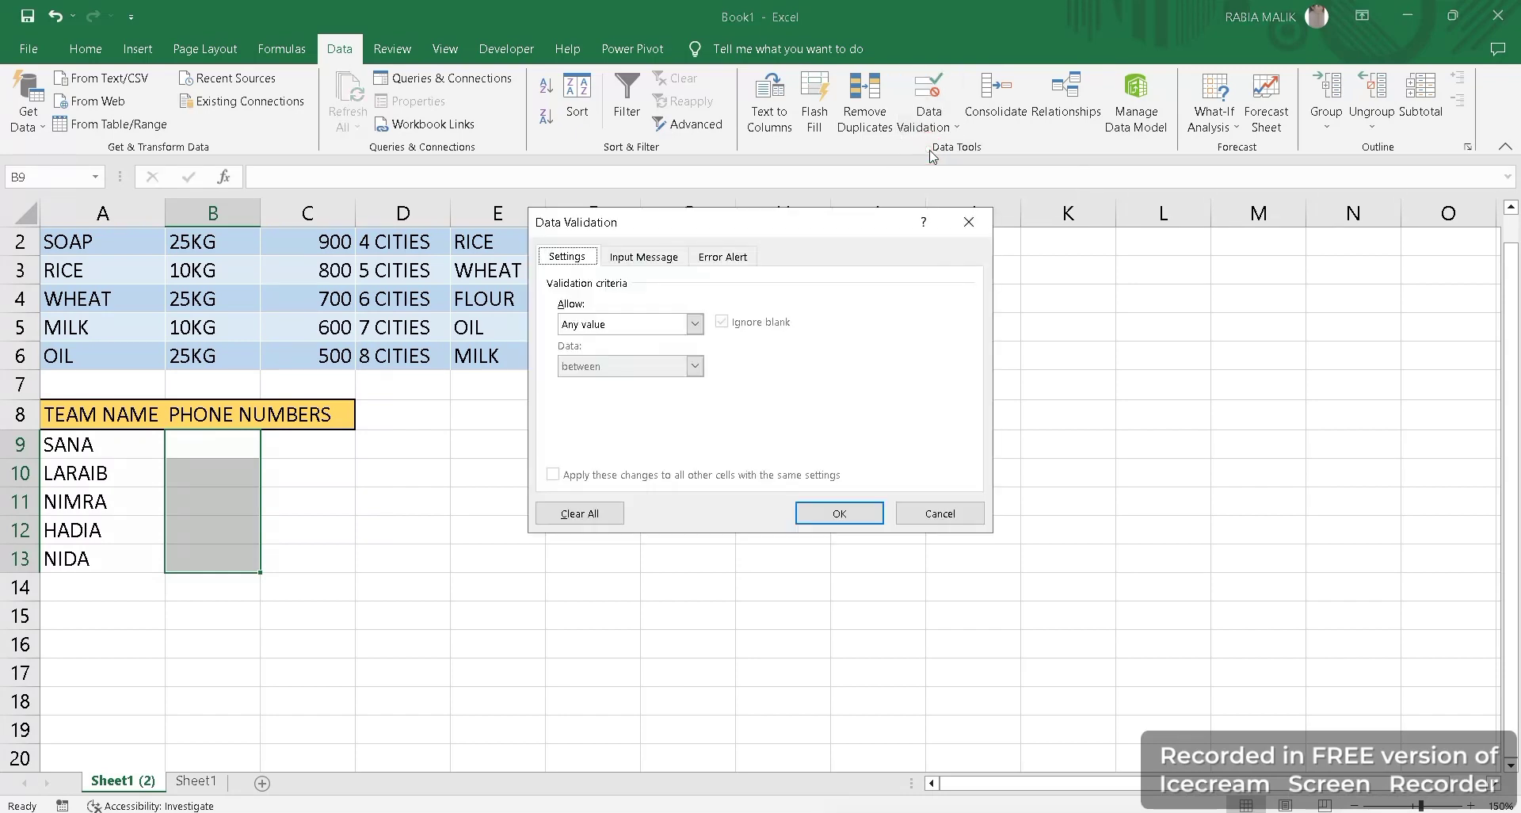
click(595, 324)
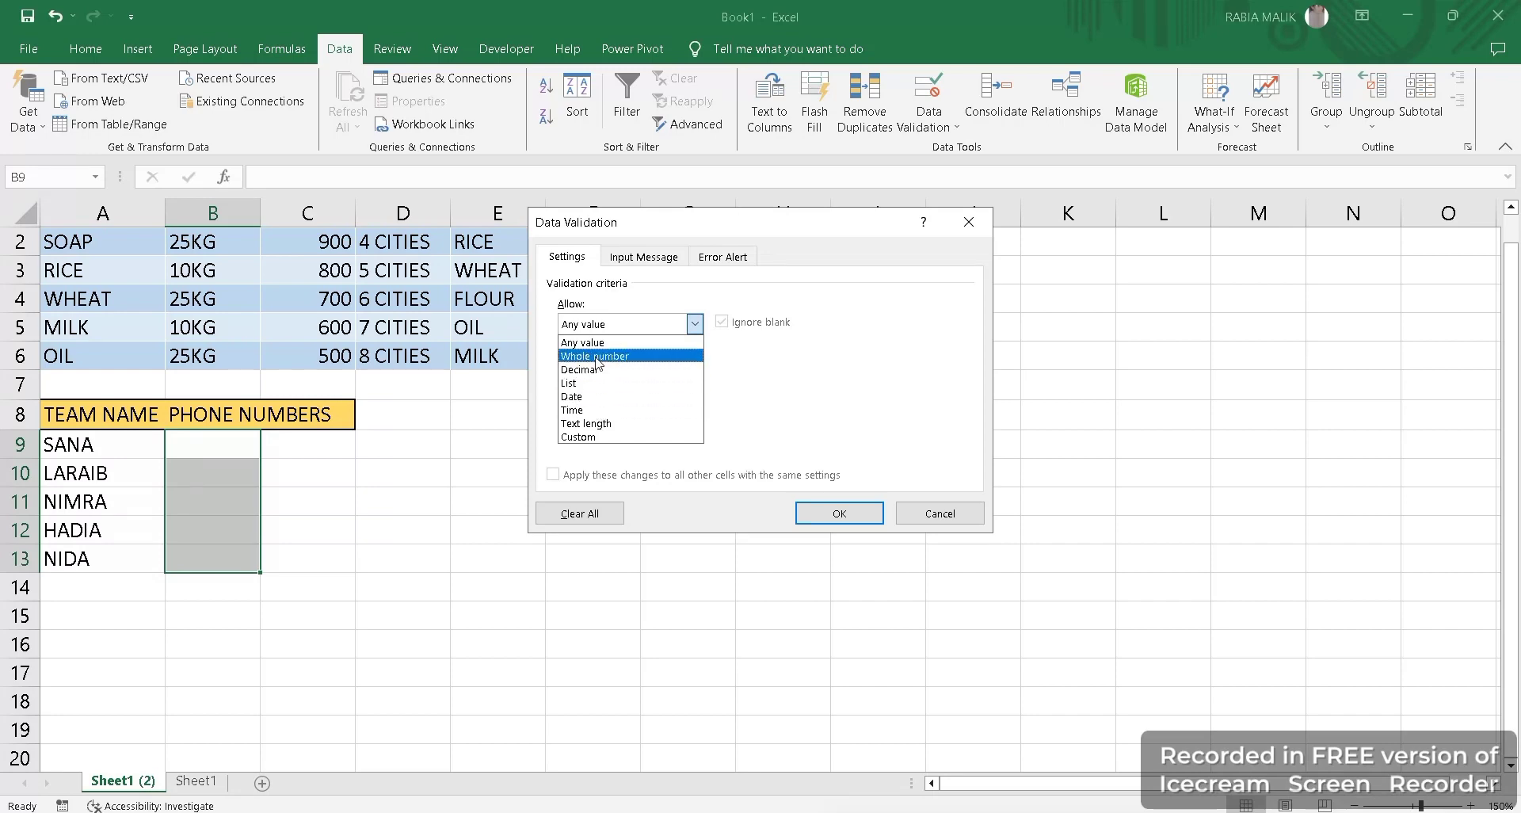
click(597, 356)
click(599, 366)
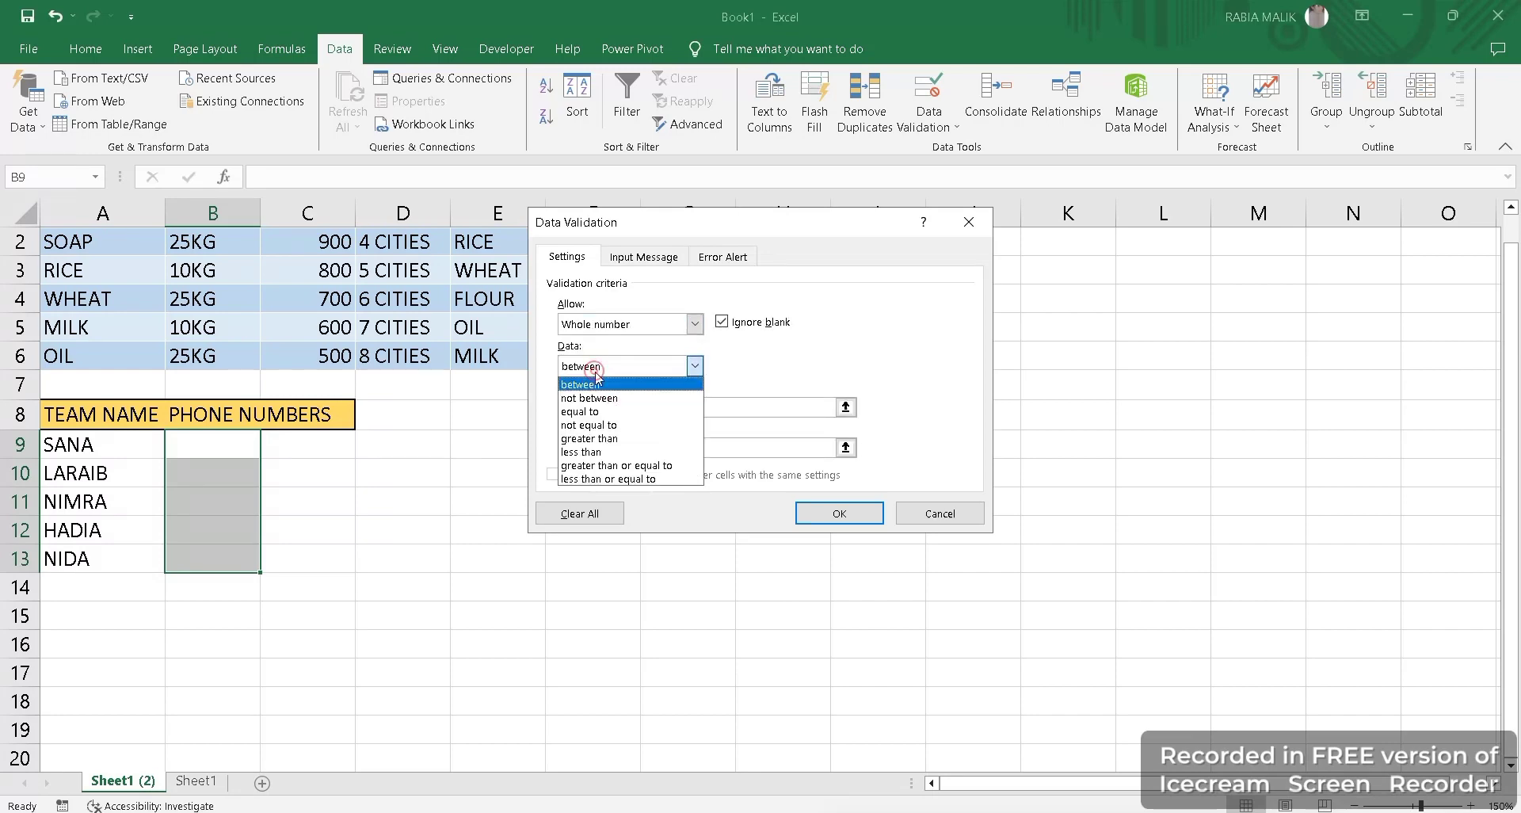
click(600, 411)
click(595, 407)
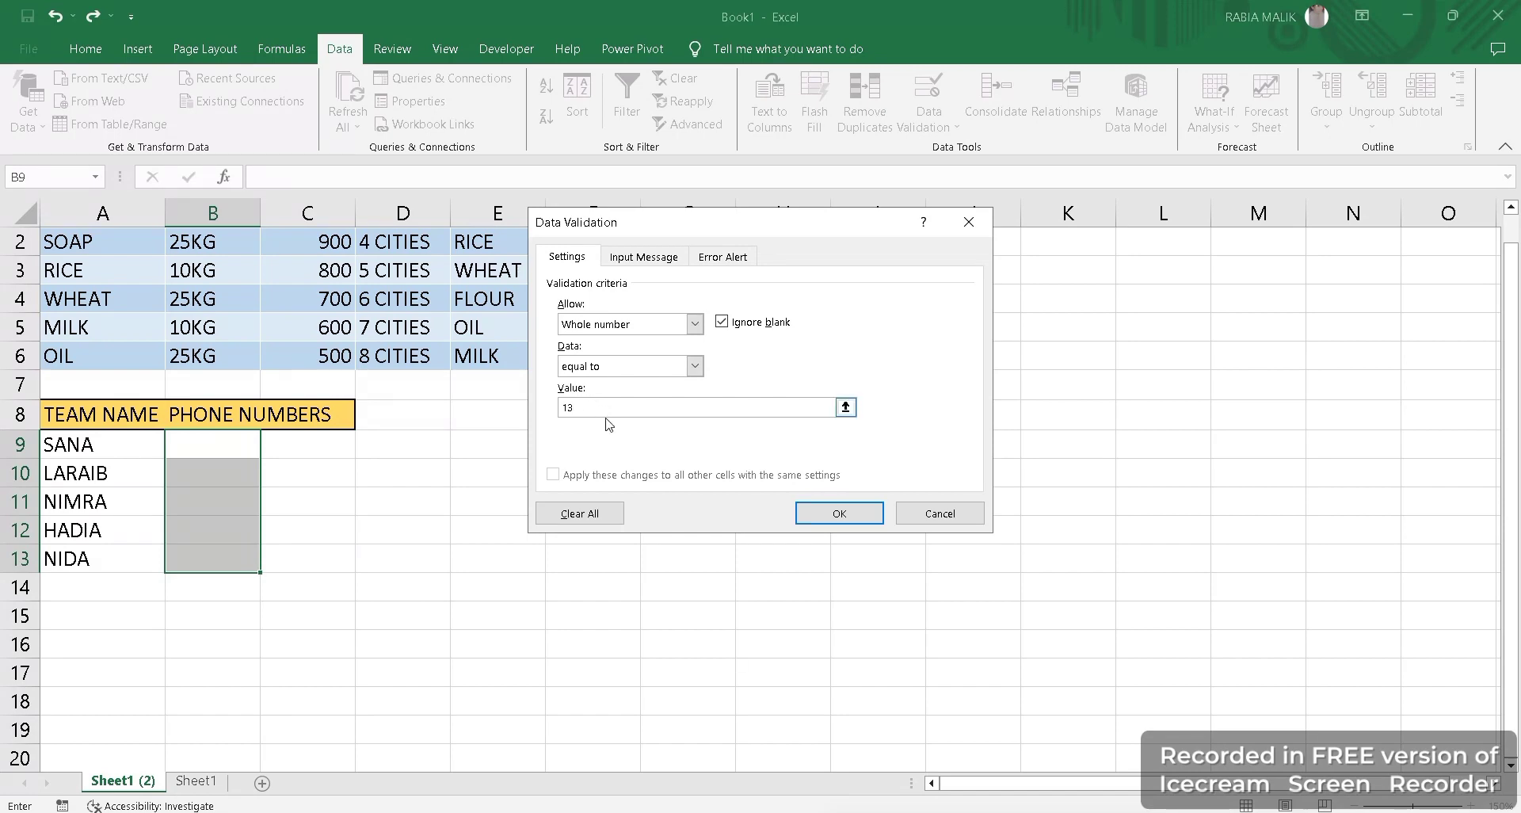
key(BackSpace)
Add an input message titled 'Invalid number': 'please enter correct mobile number of 11 digits'.
click(633, 258)
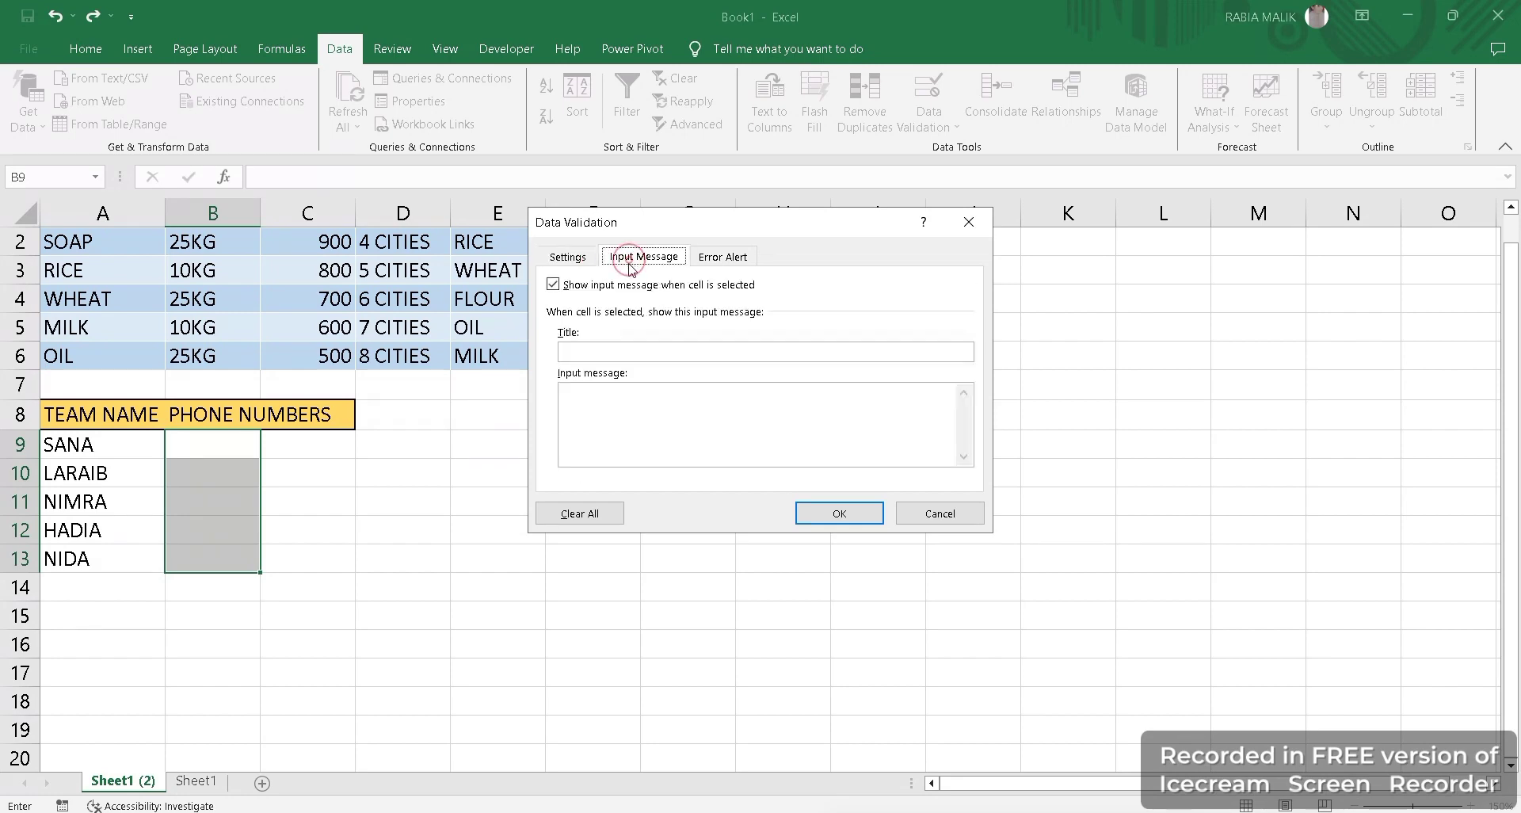
click(600, 346)
text(Invalid number)
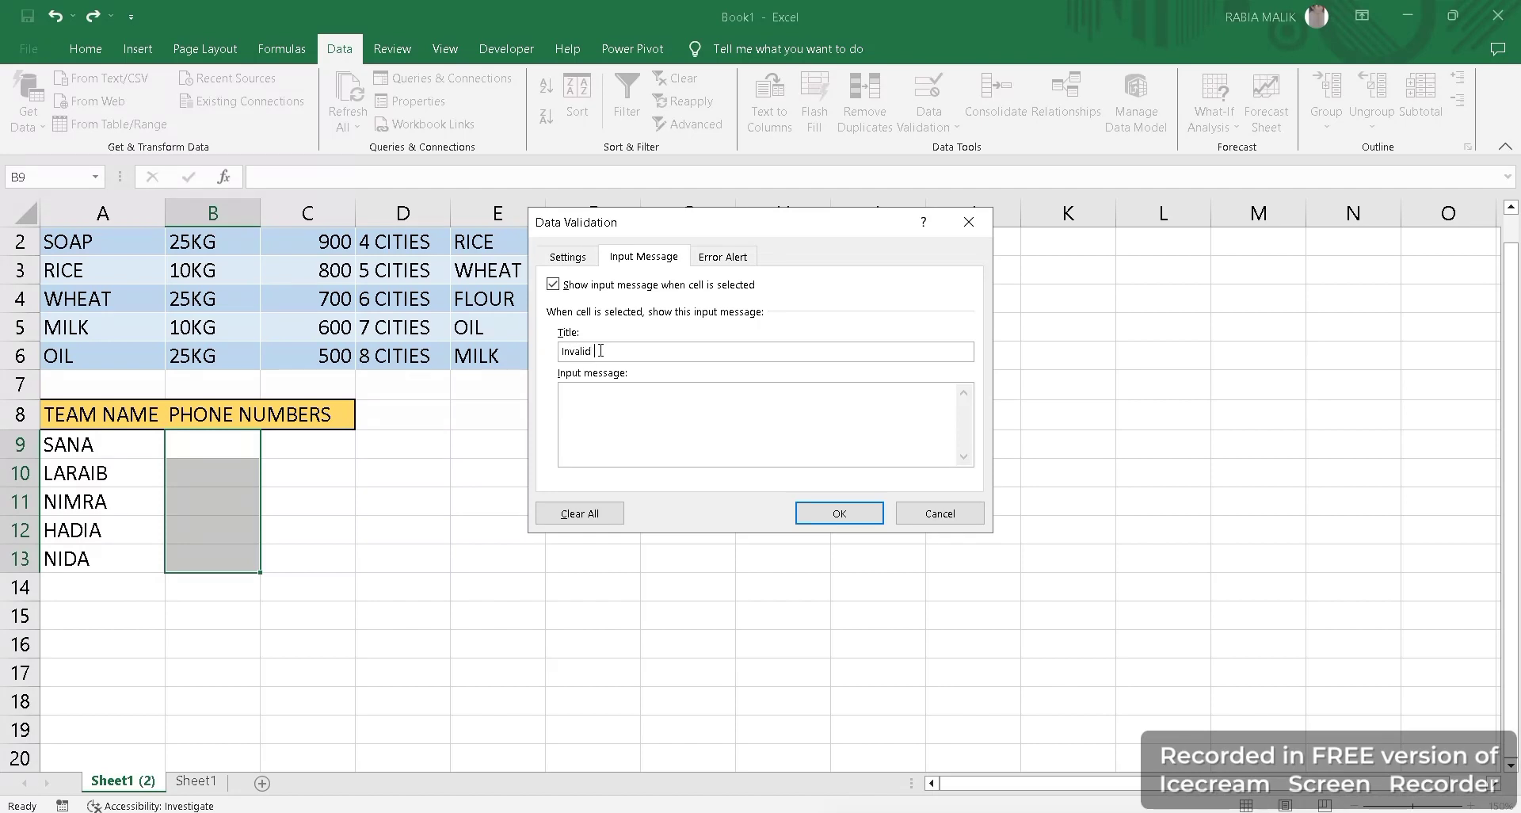
click(636, 421)
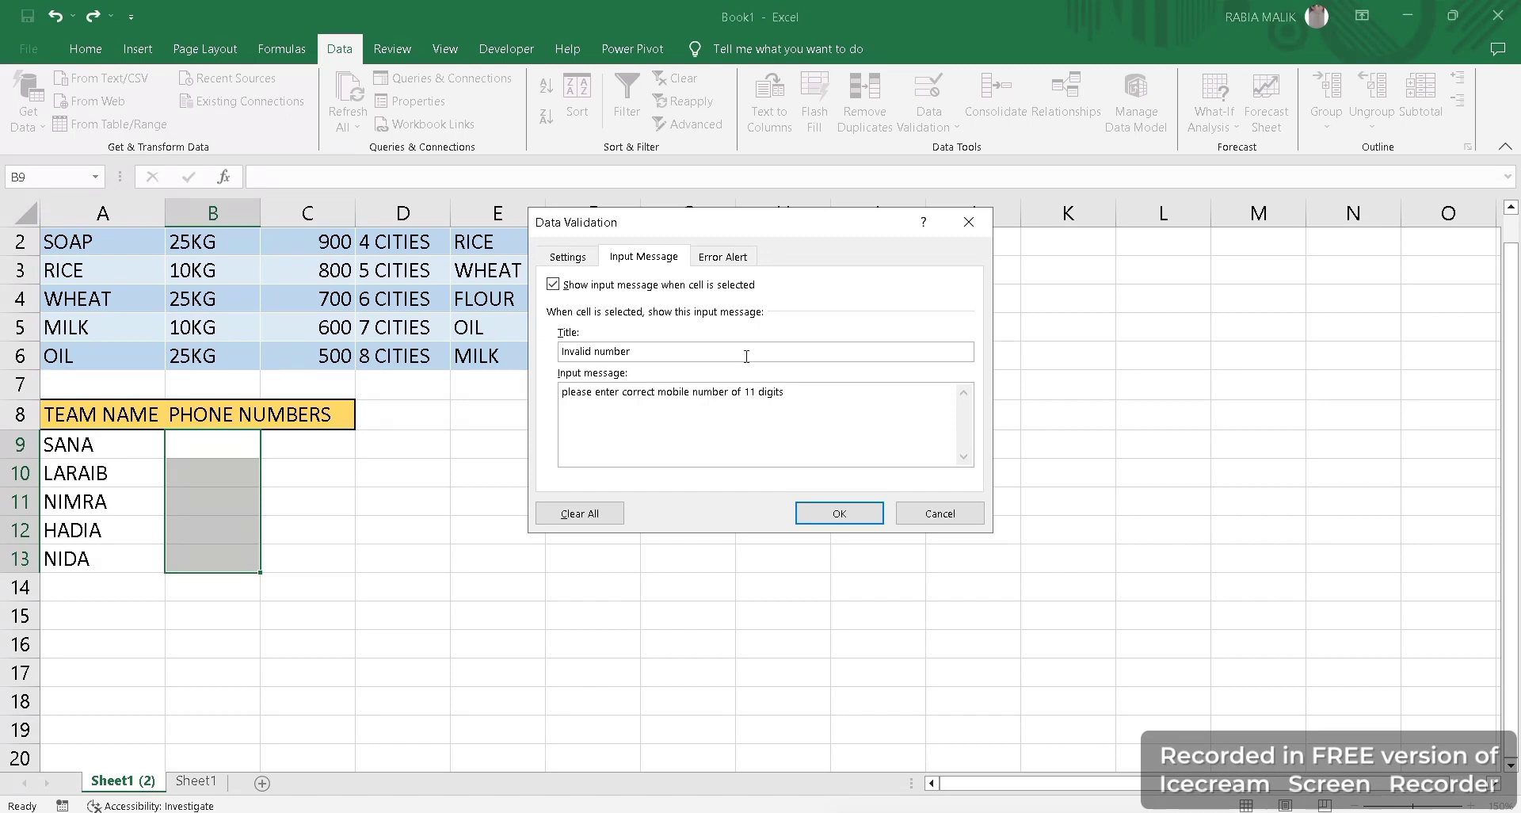
click(704, 264)
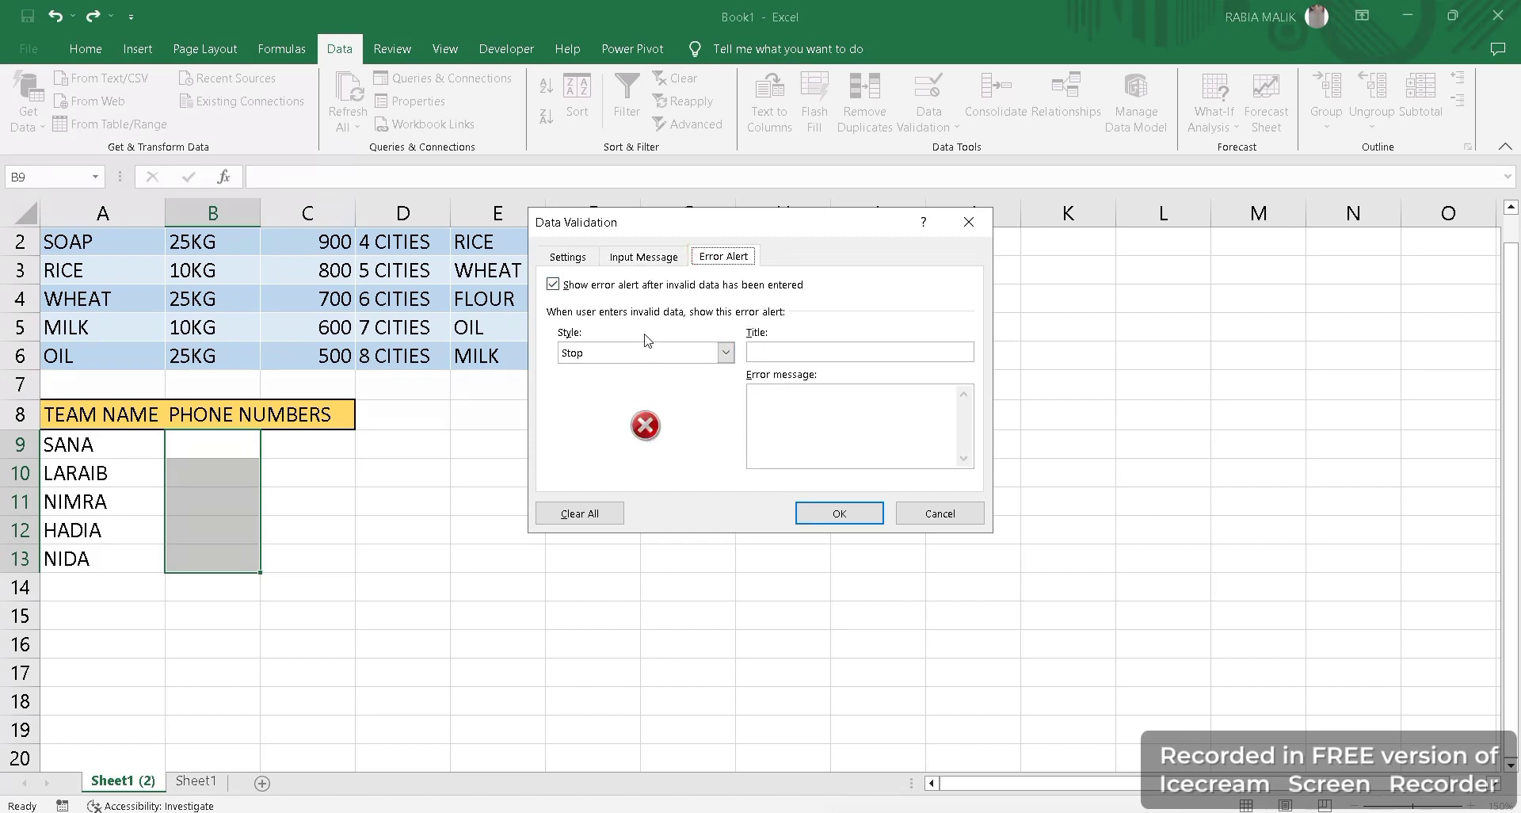
Set an Information-style error alert titled 'wrong number' with its message, and apply the rule.
click(647, 354)
click(638, 375)
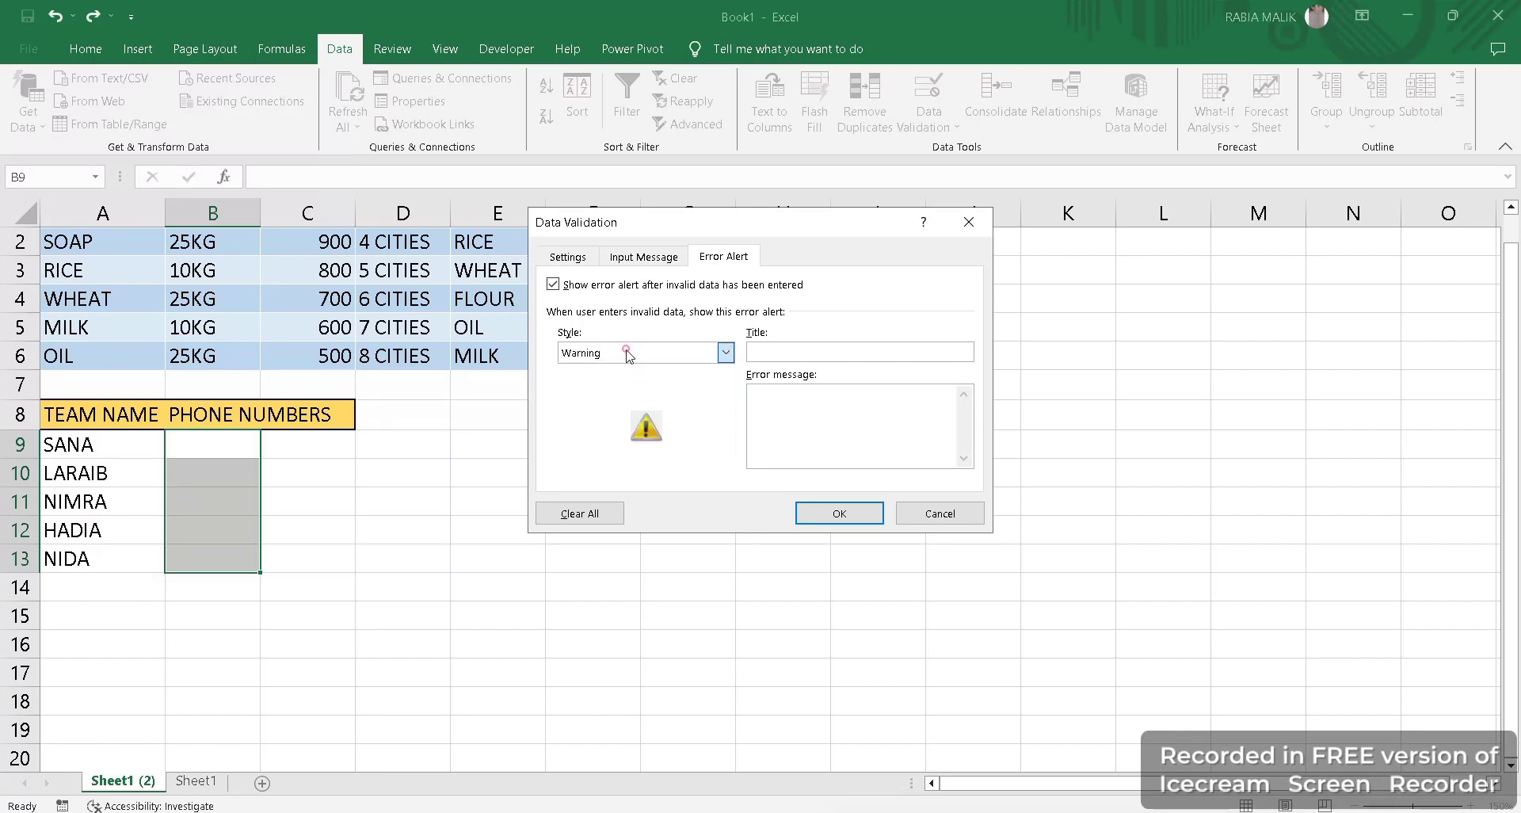
click(629, 353)
click(634, 384)
click(613, 358)
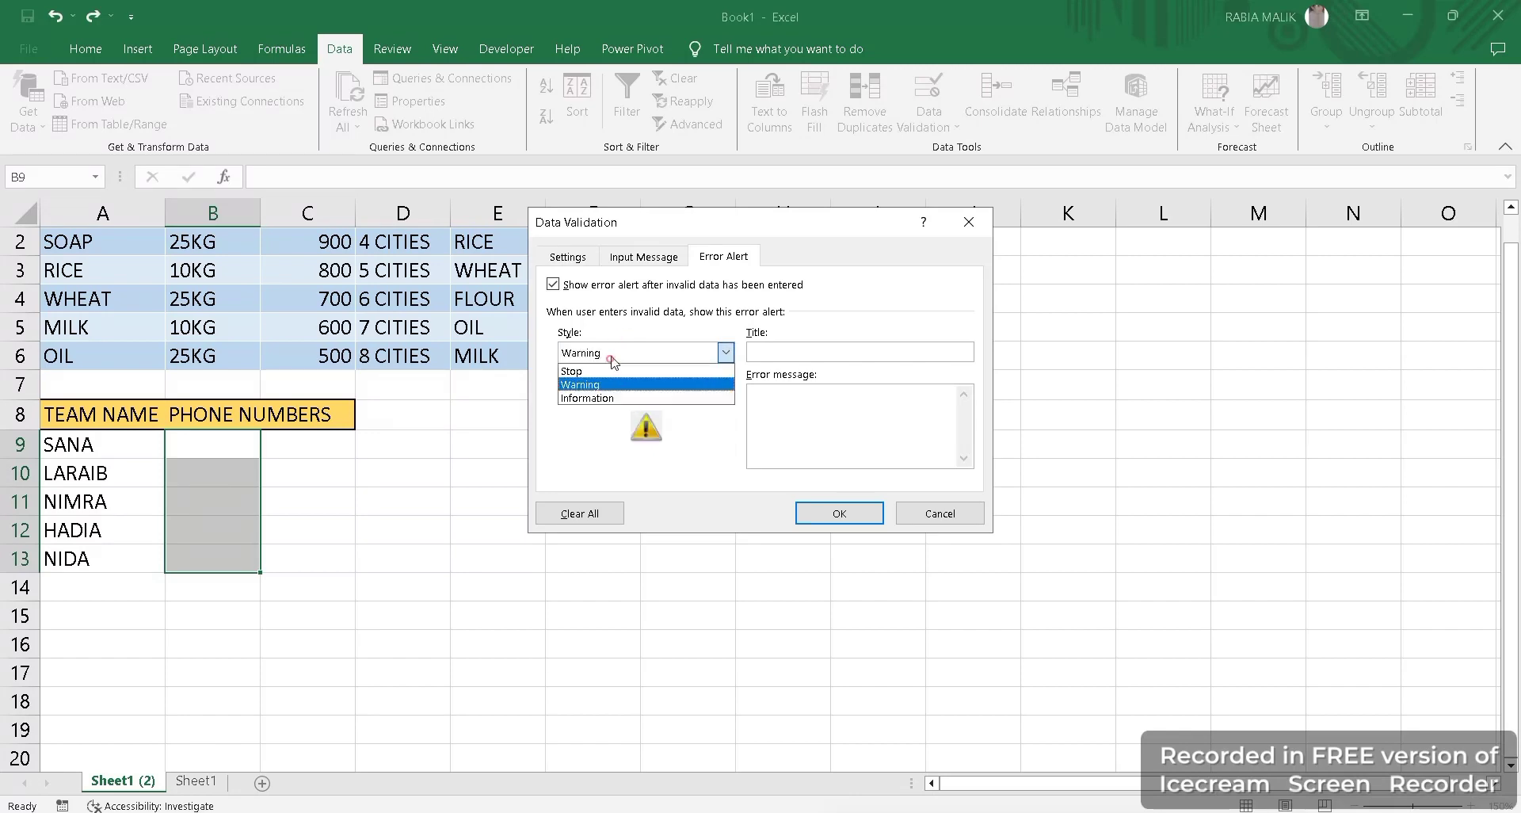
click(614, 398)
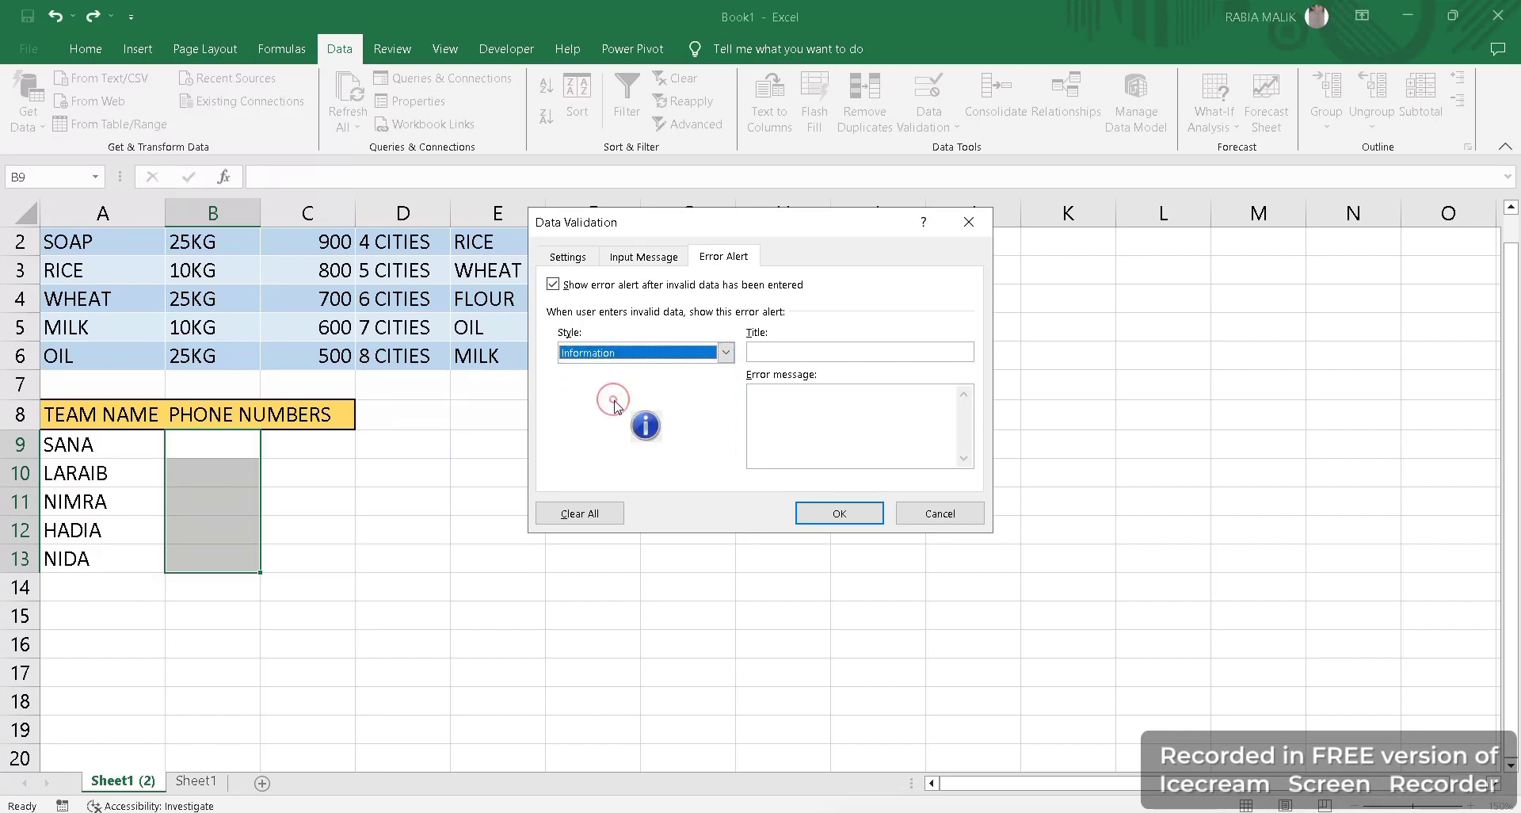
click(624, 354)
click(798, 352)
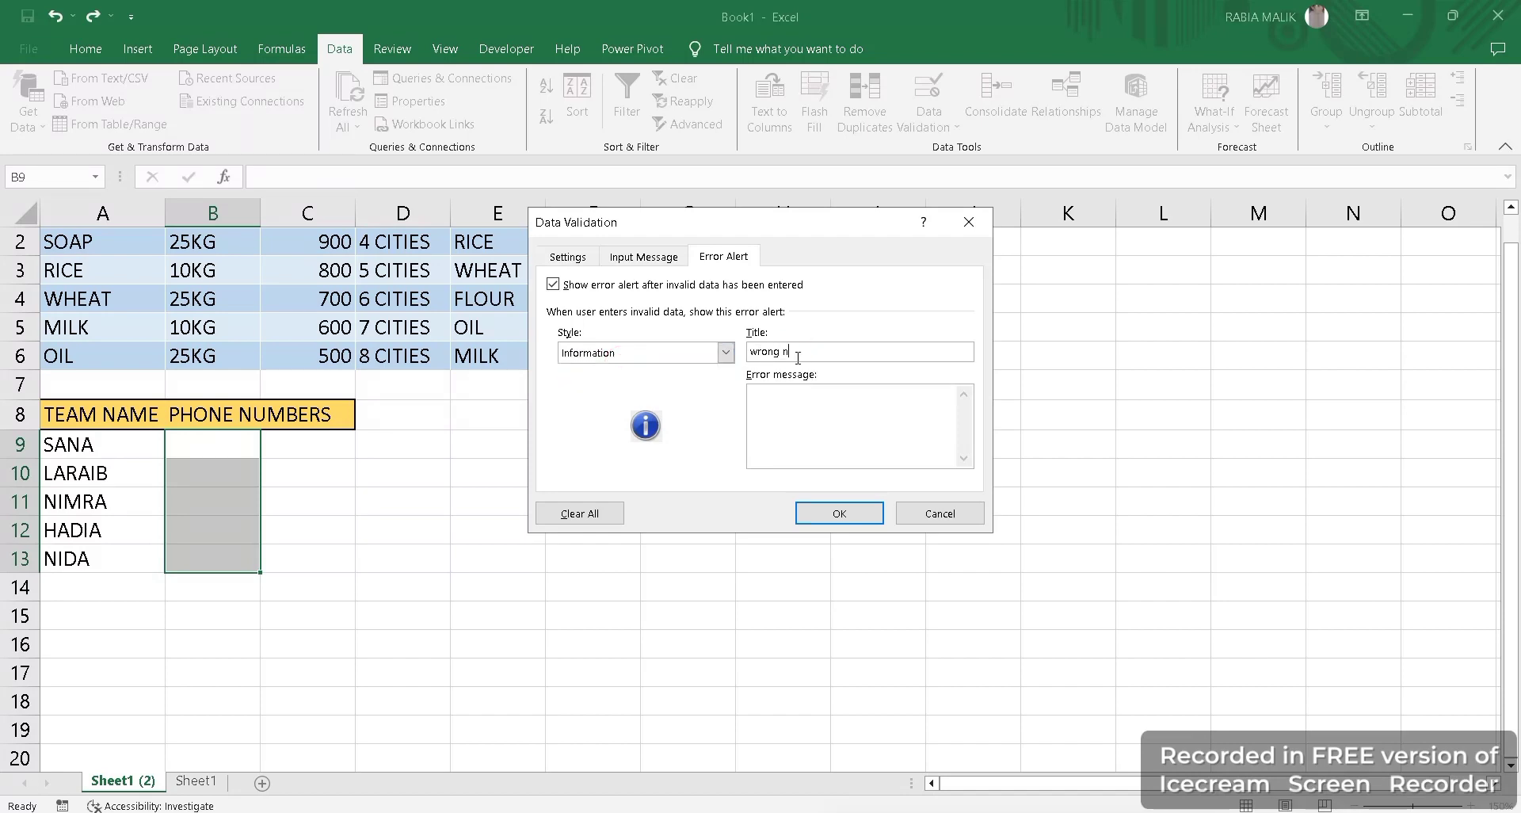
click(808, 430)
click(839, 514)
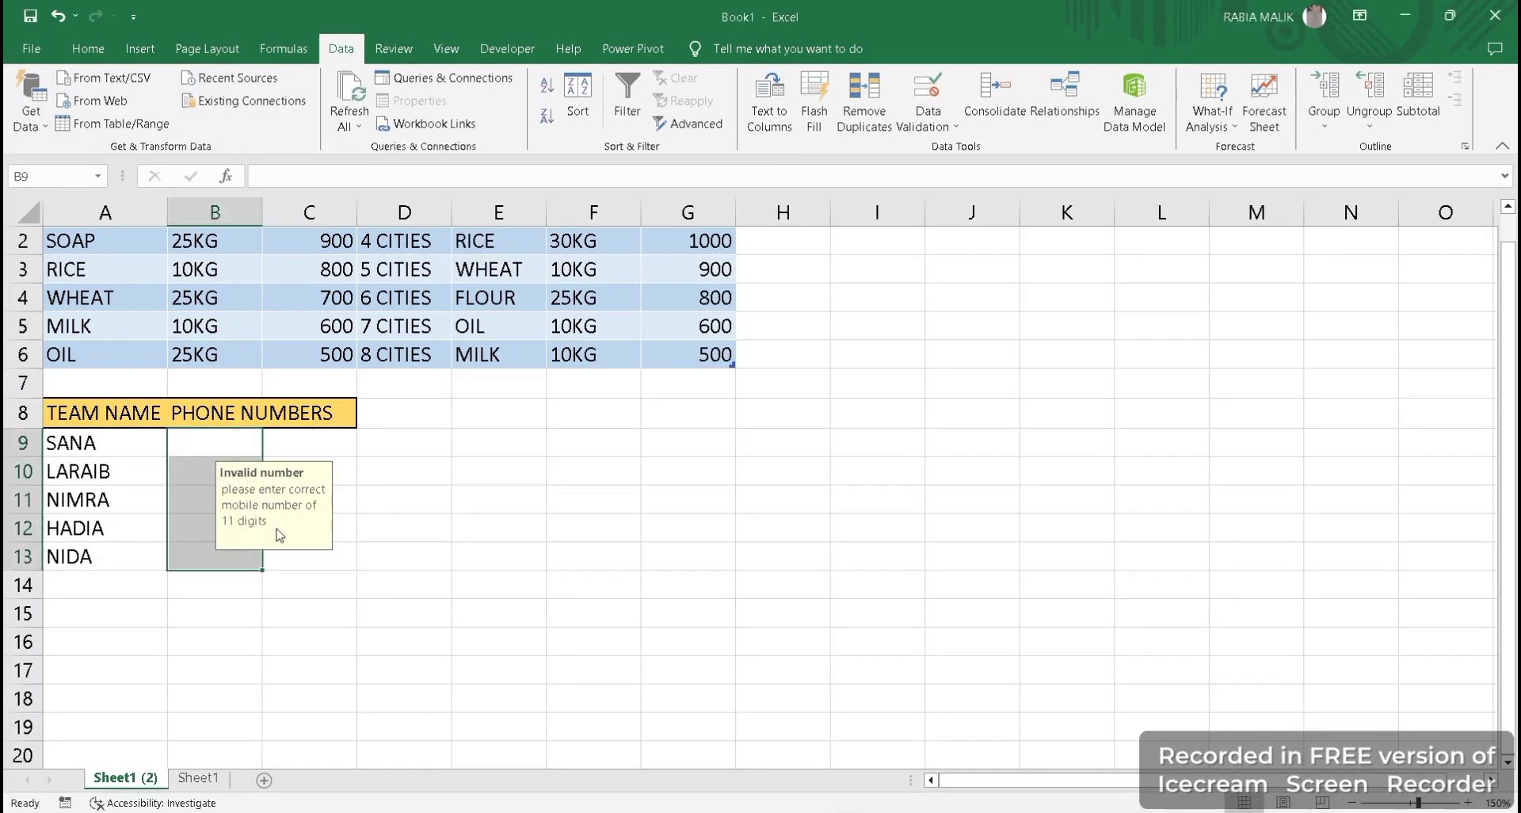
Test B9 with a 12-digit and a 9-digit number, accepting the short one past the alert.
click(191, 445)
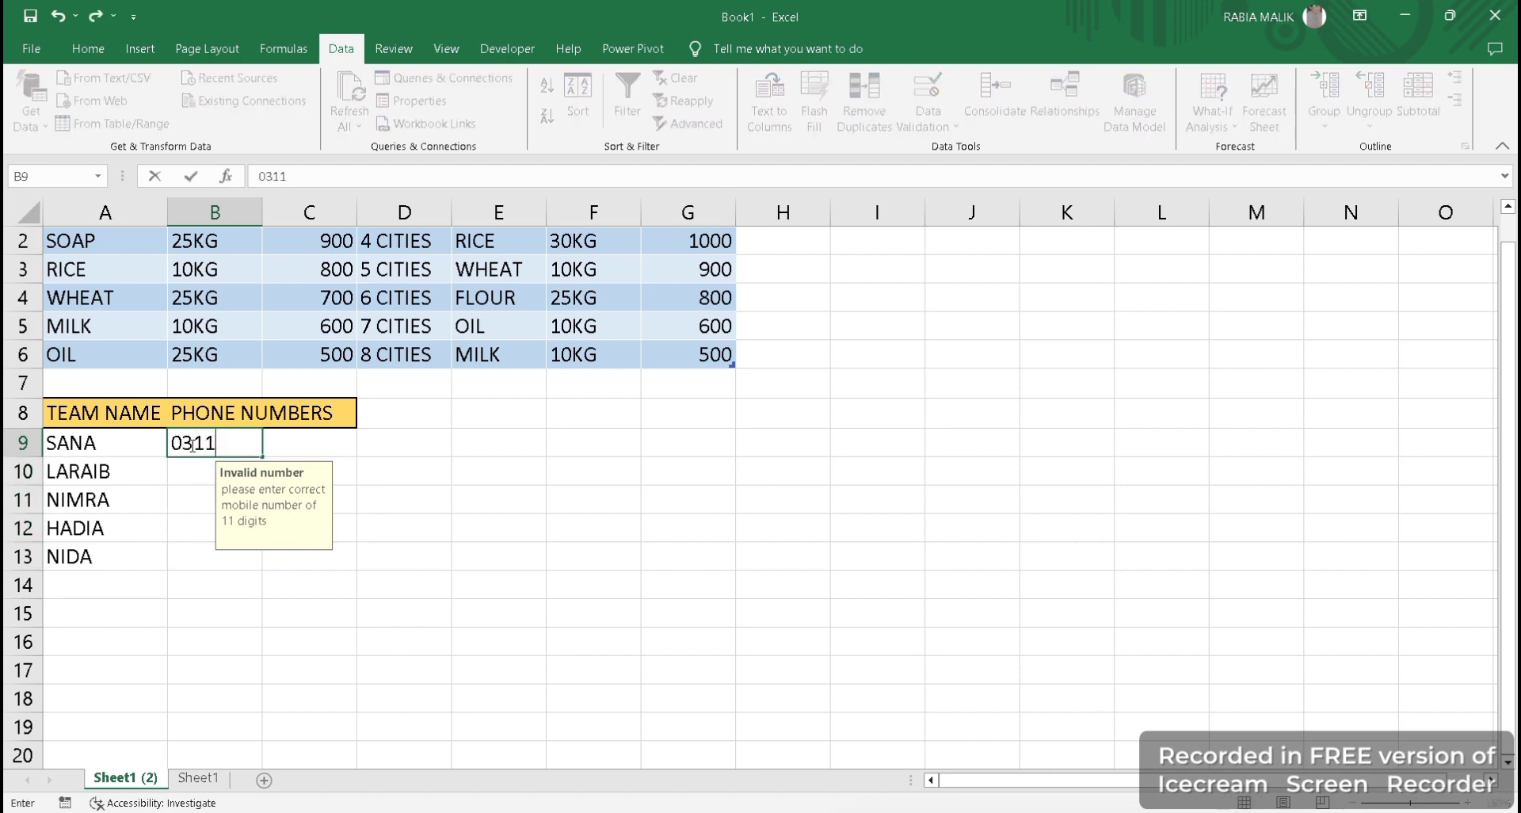
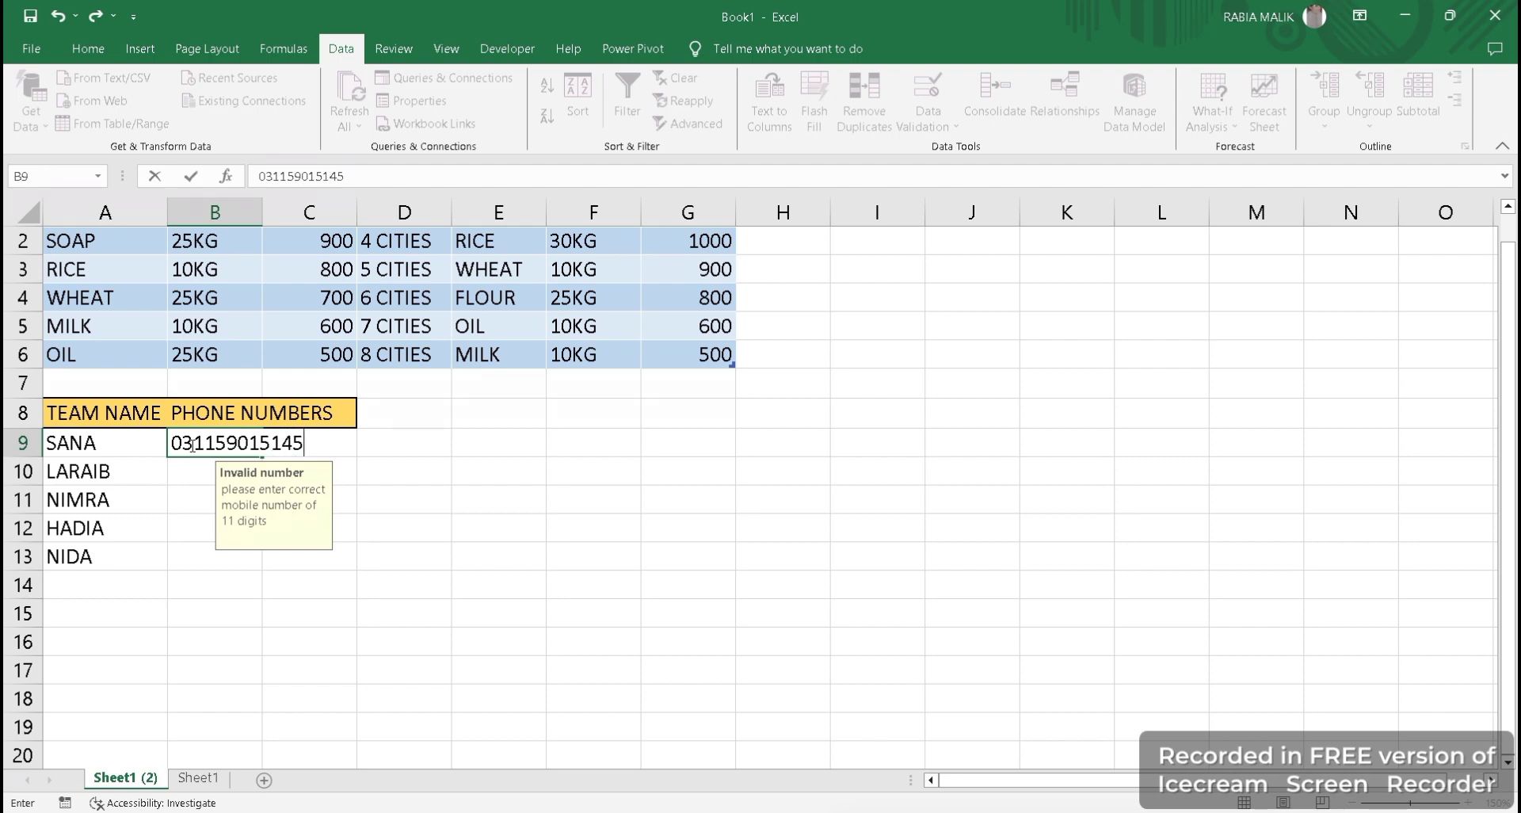
key(Return)
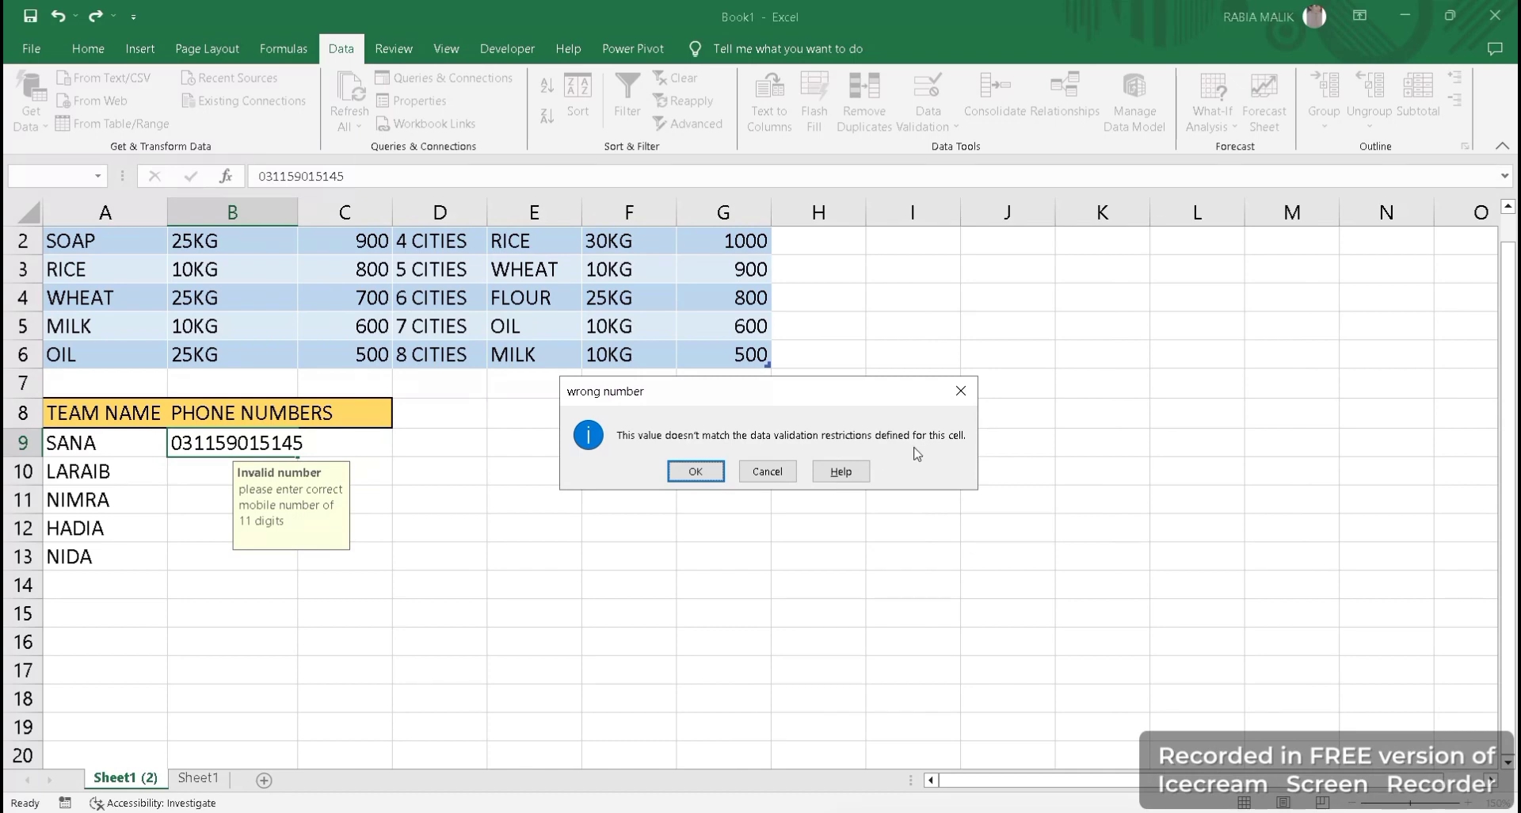
click(763, 474)
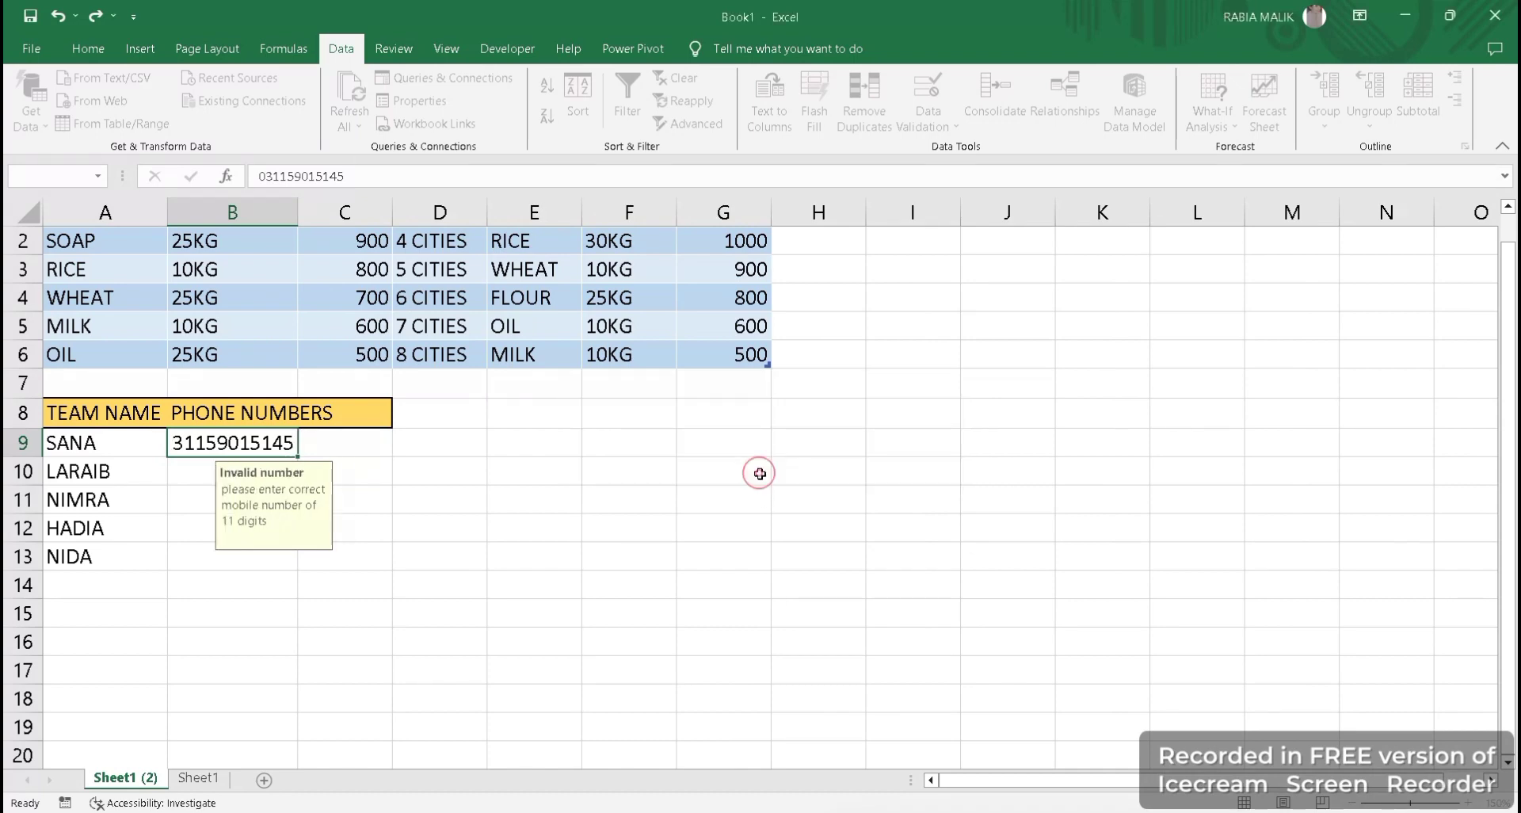
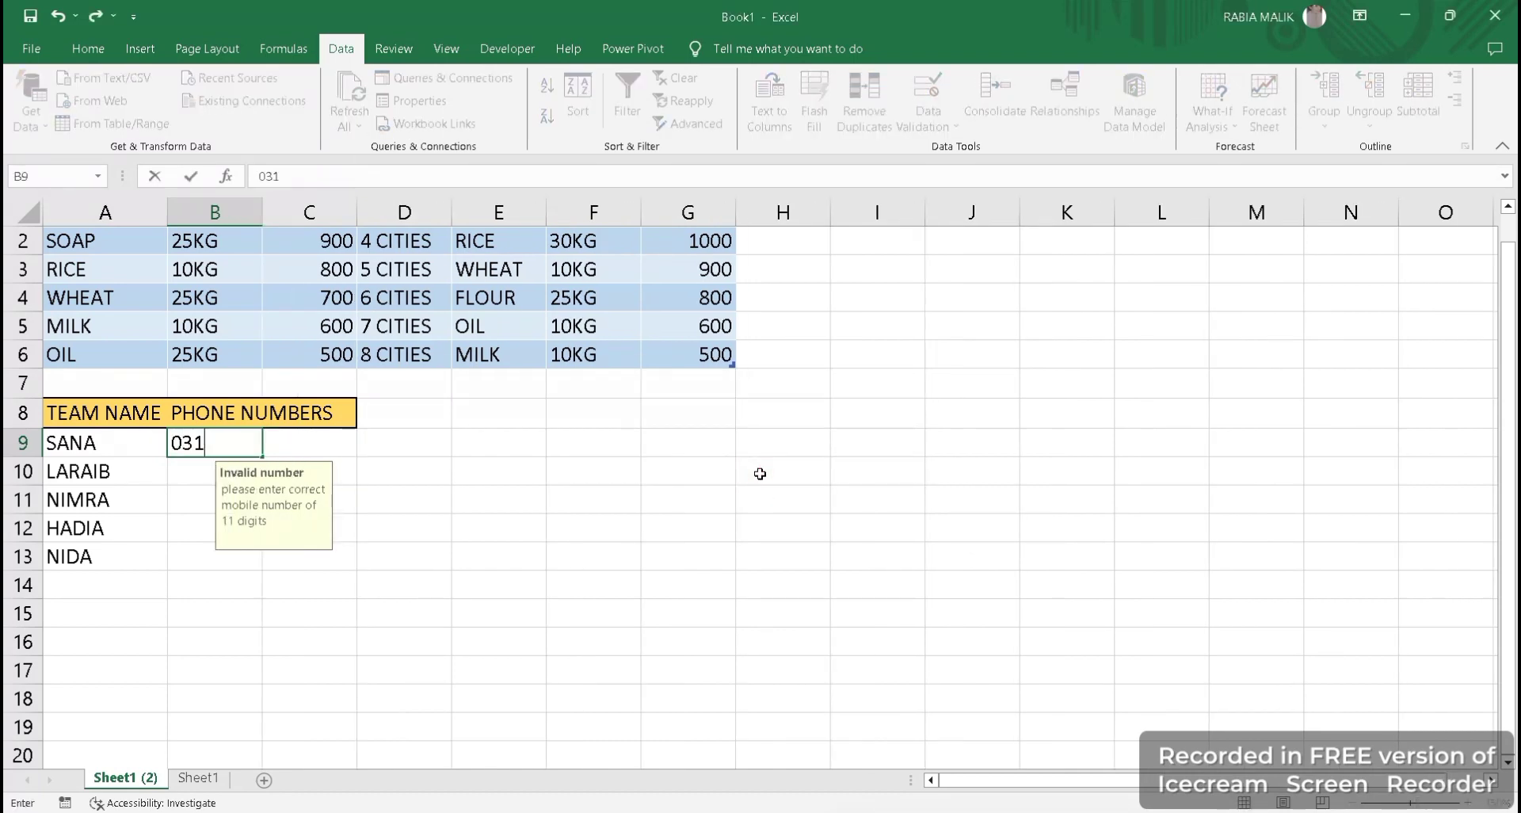
key(Return)
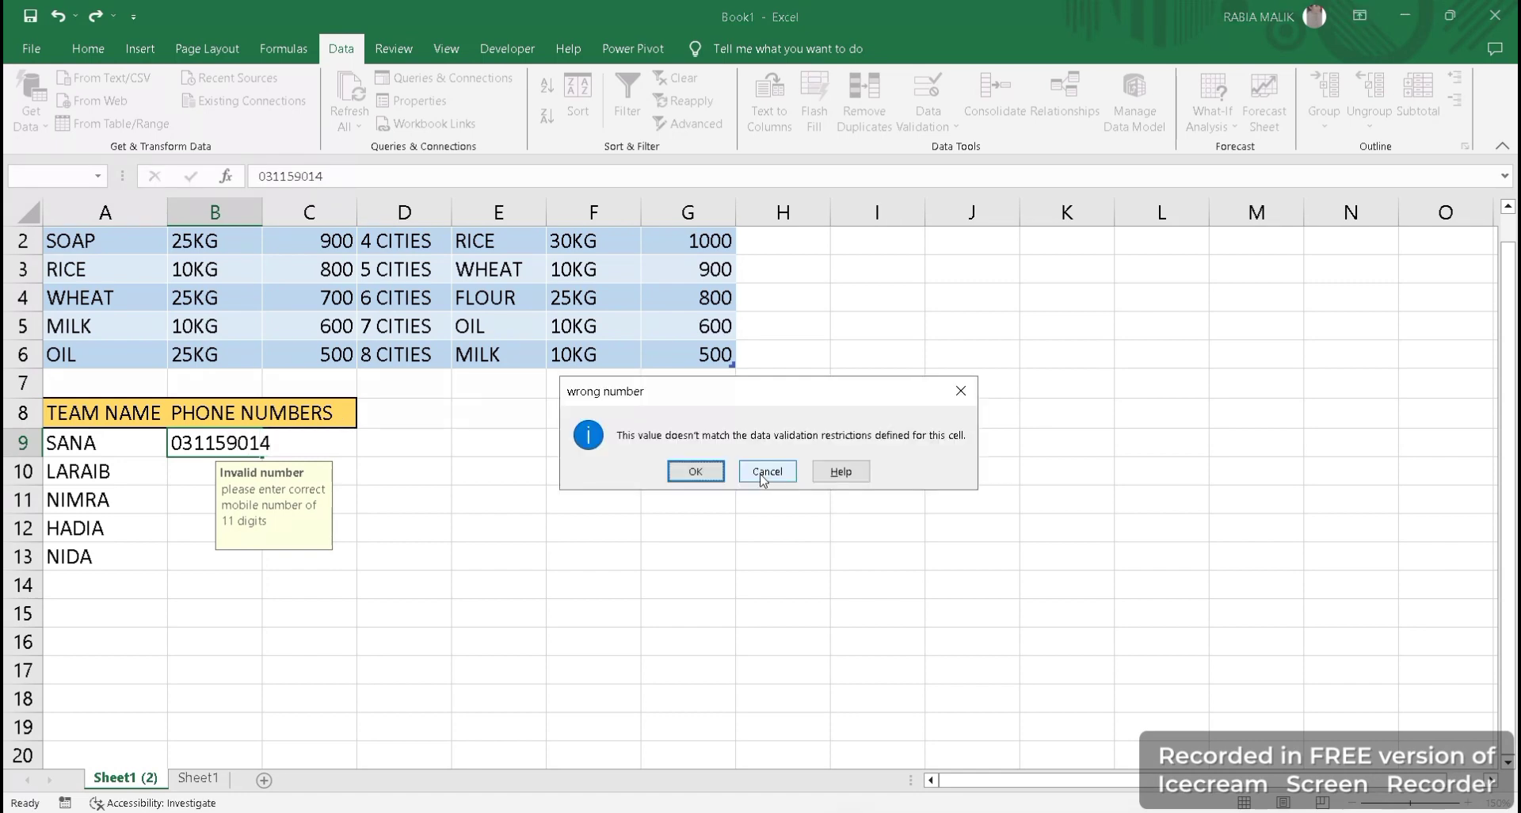
click(705, 470)
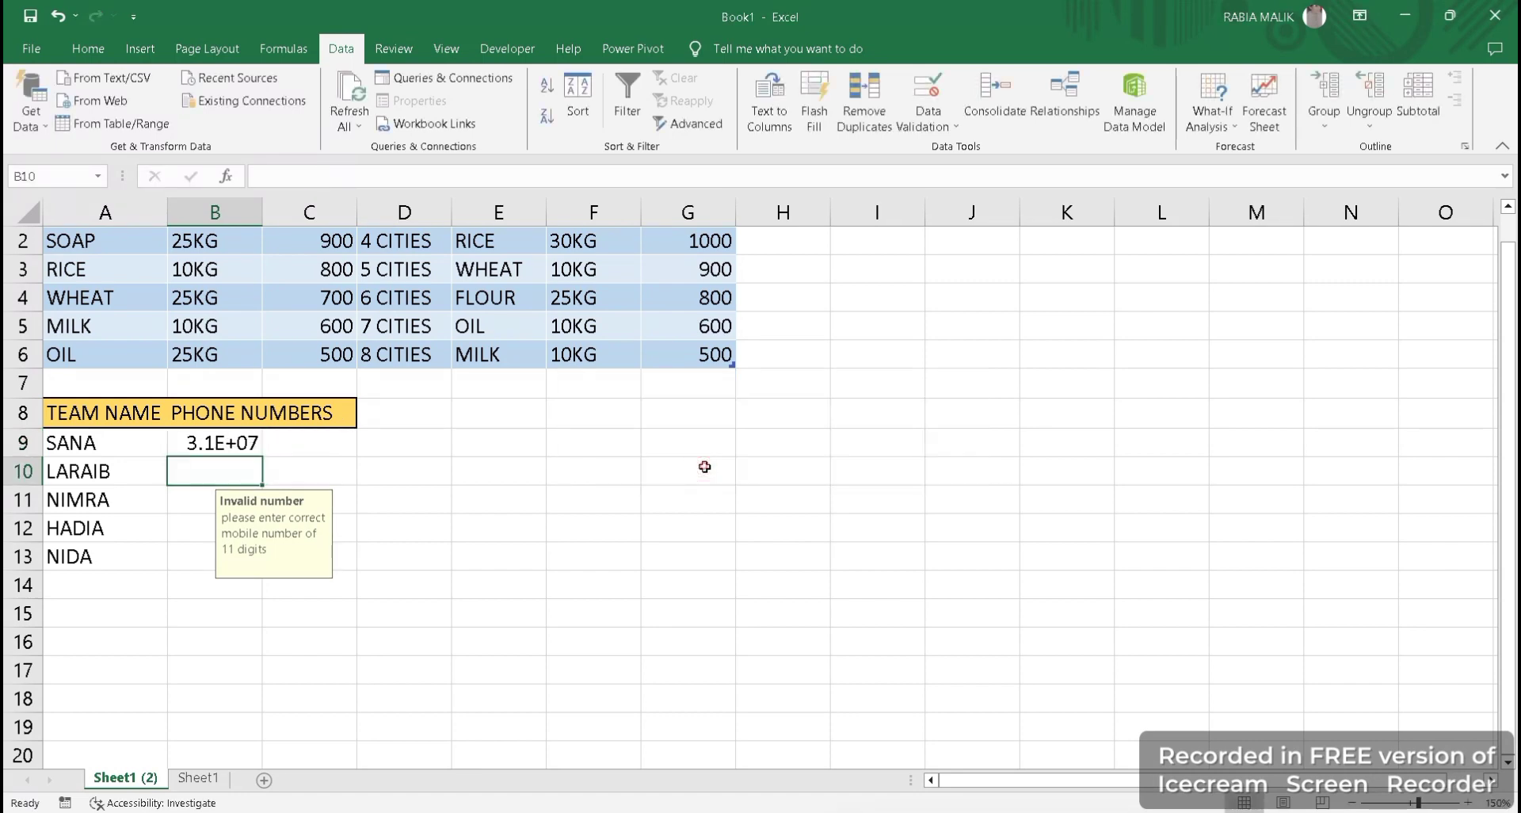
Undo the test entry with Ctrl+Z and Ctrl+Y so B9 is empty again.
click(193, 444)
key(ctrl+z)
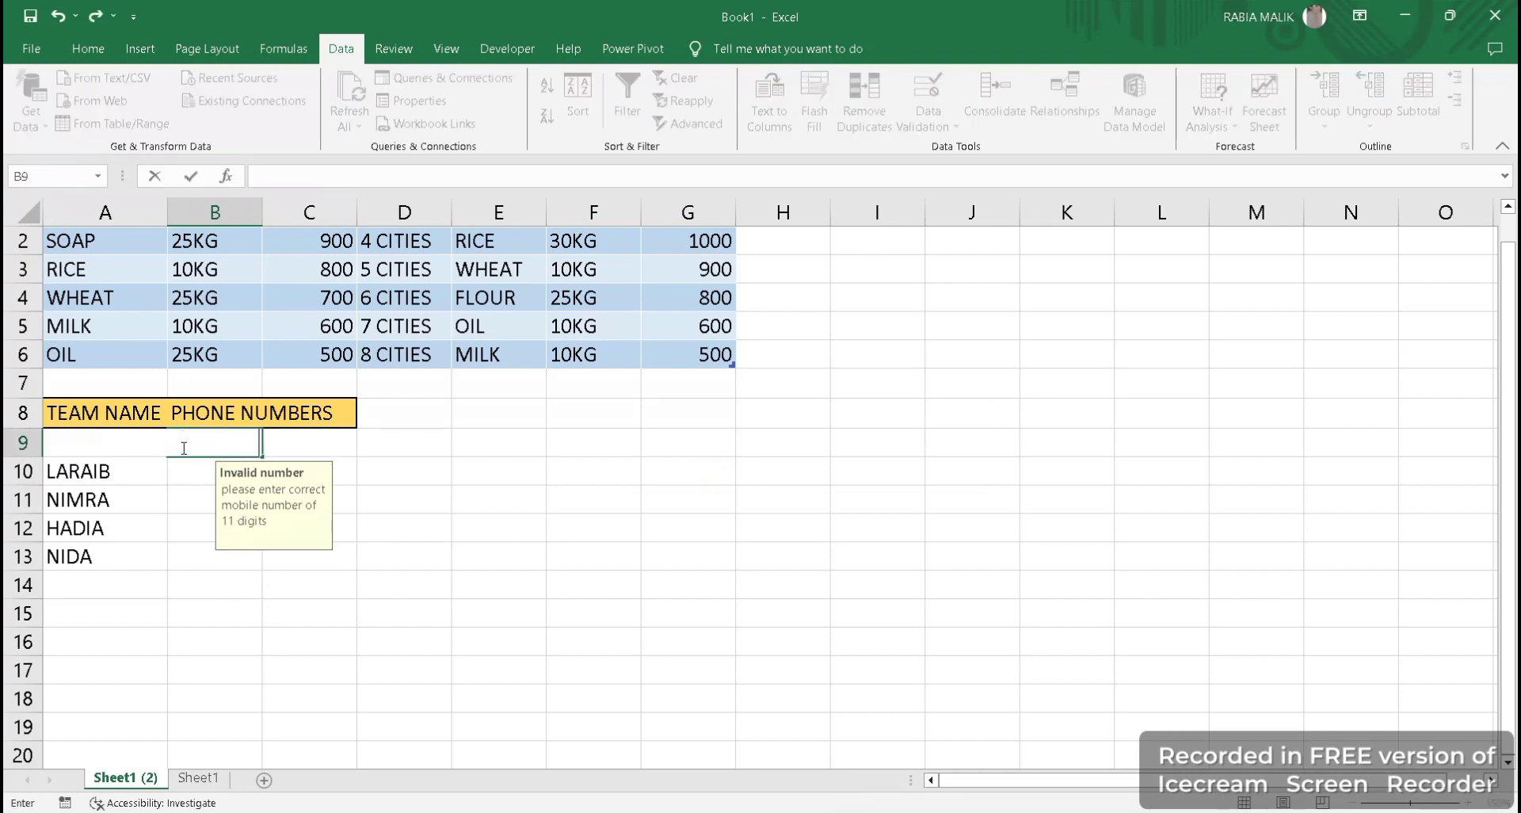
key(ctrl+y)
click(213, 438)
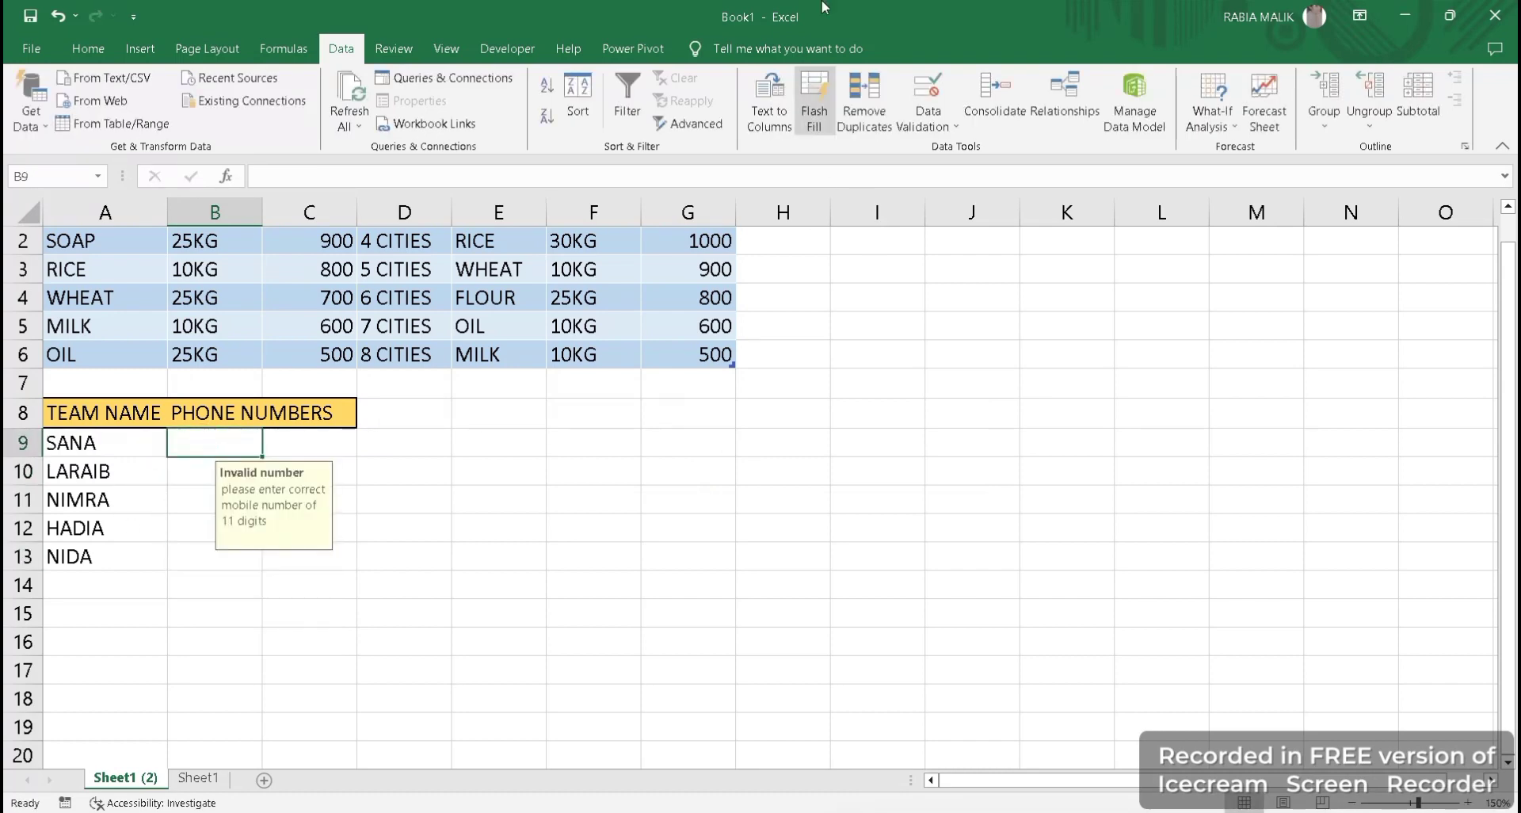
click(923, 120)
Turn off 'Show input message' for B9's validation.
click(931, 146)
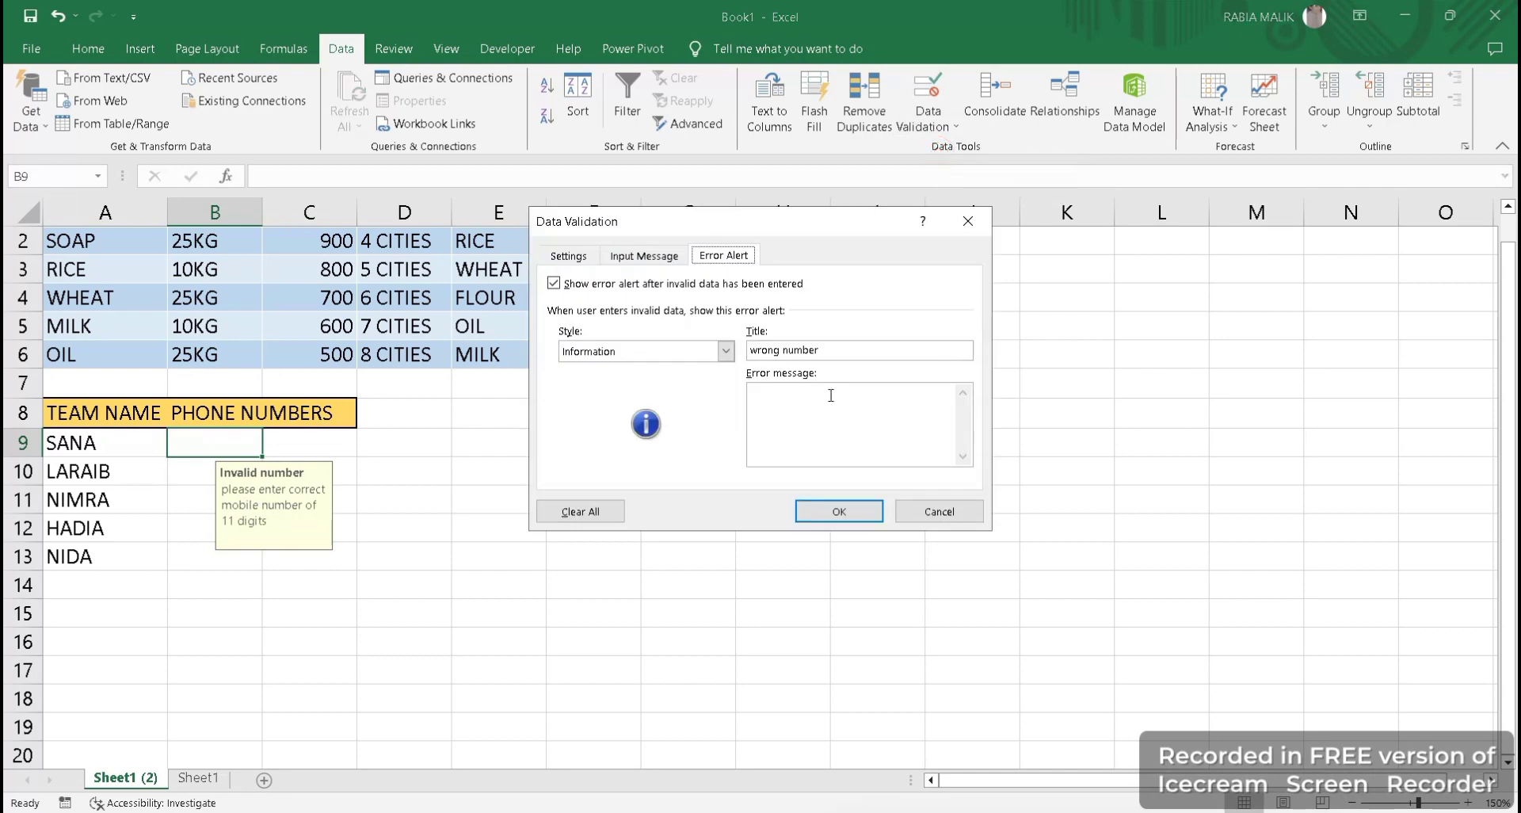
click(644, 255)
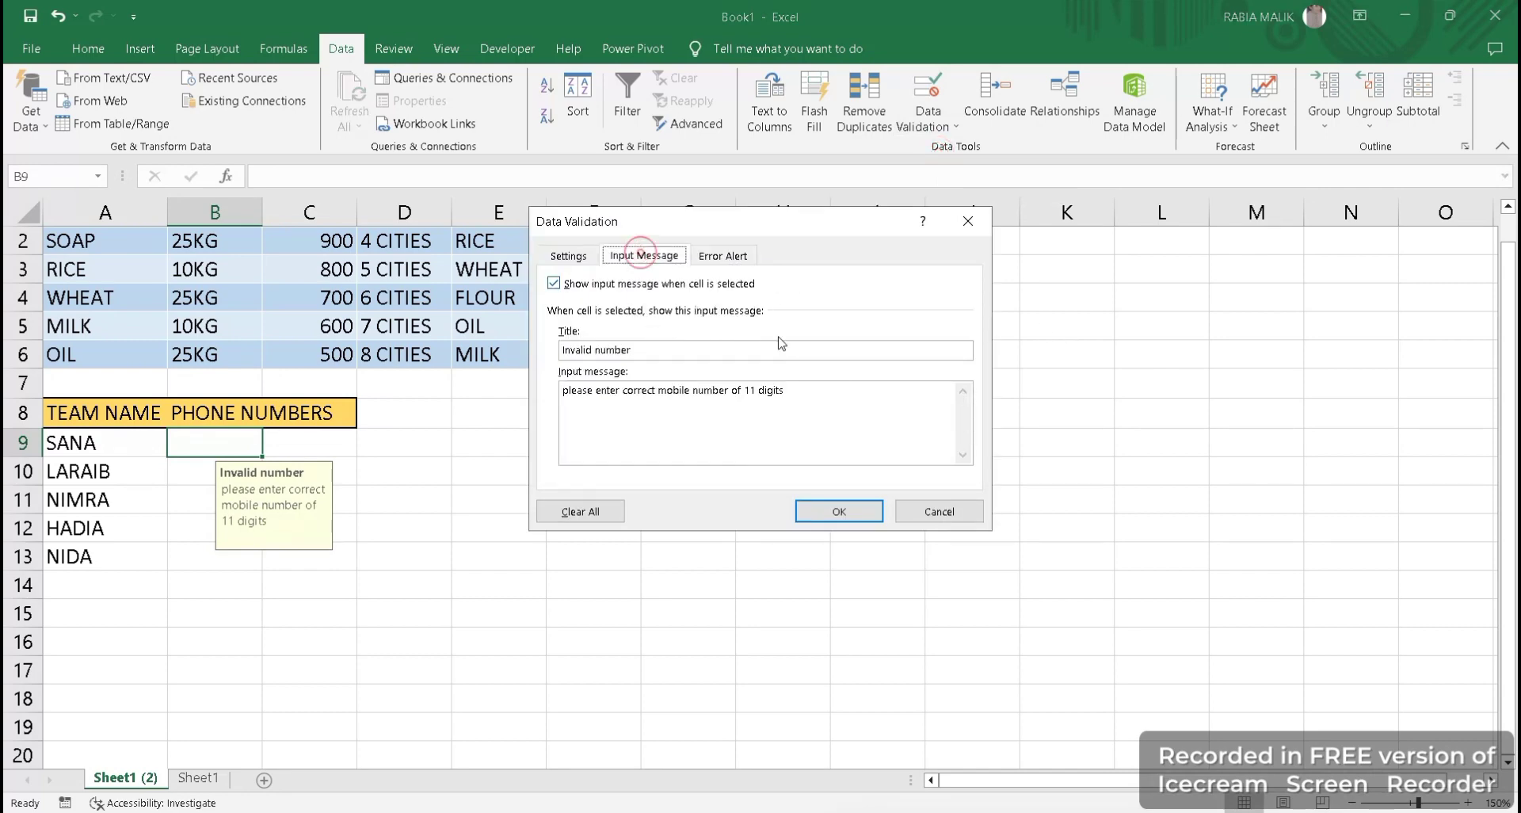
click(696, 350)
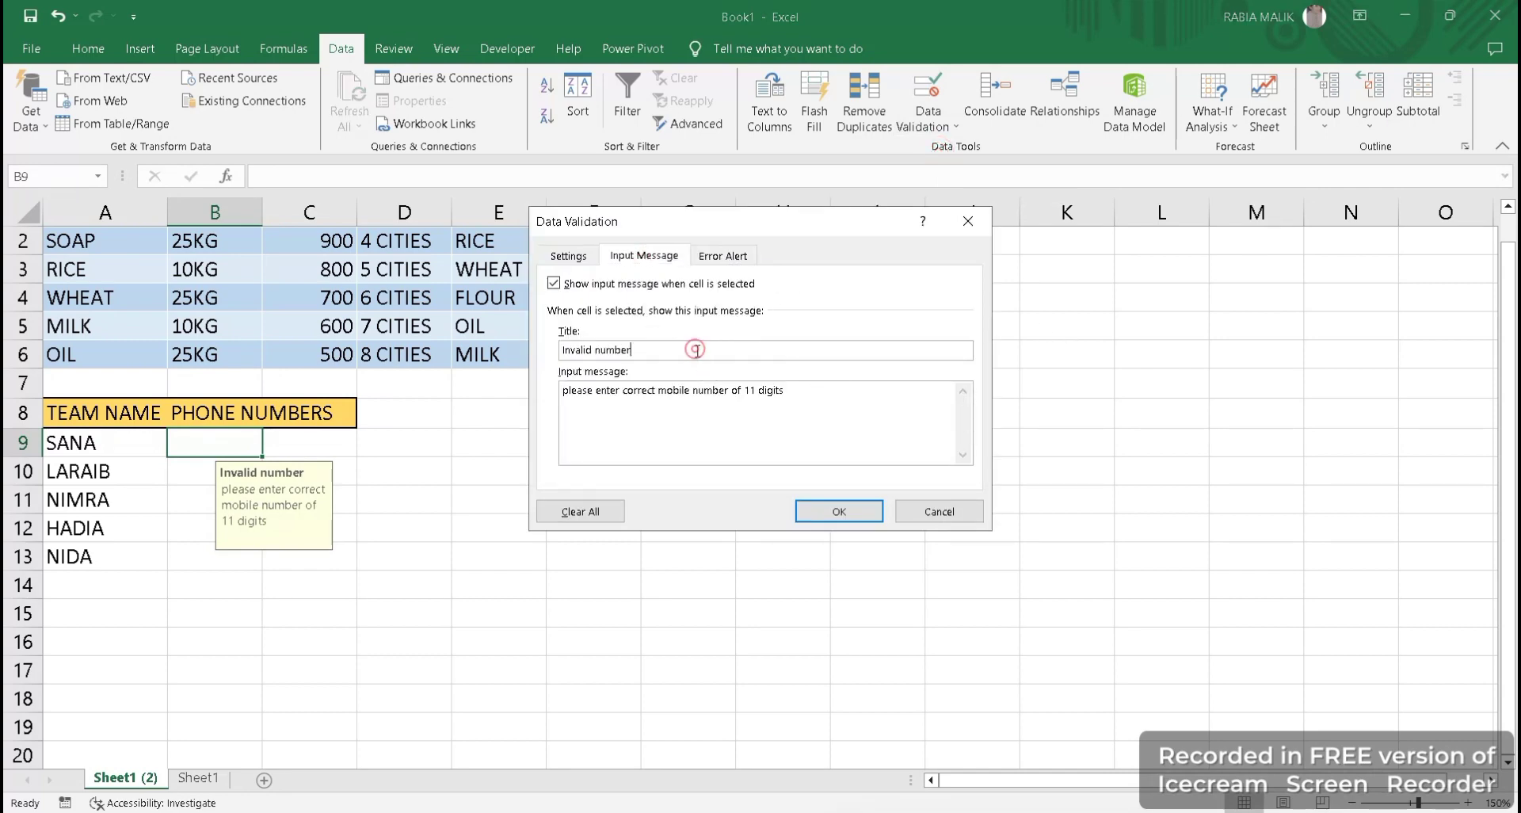
click(554, 283)
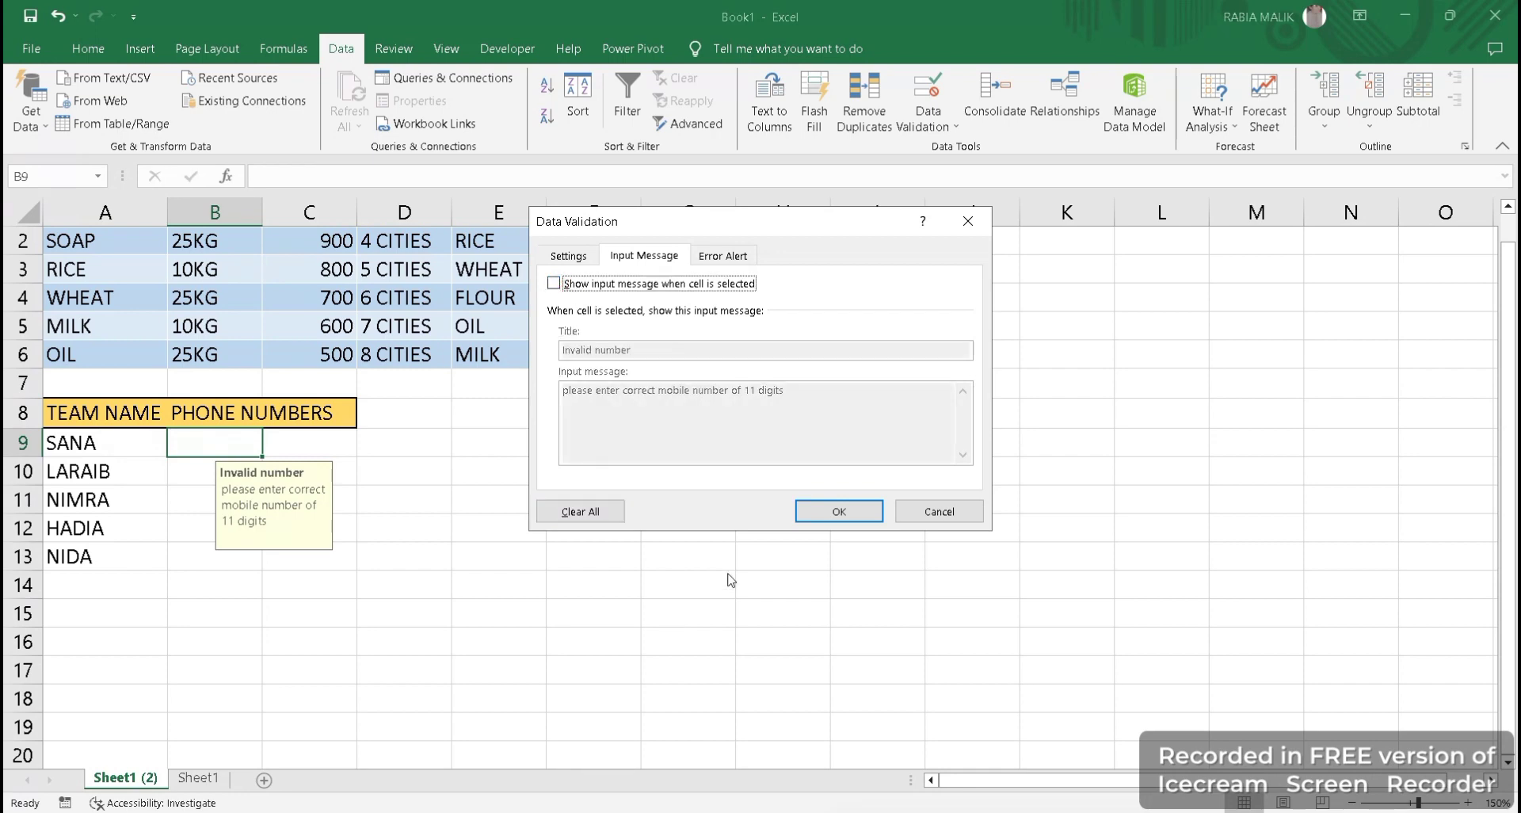
click(855, 514)
click(421, 552)
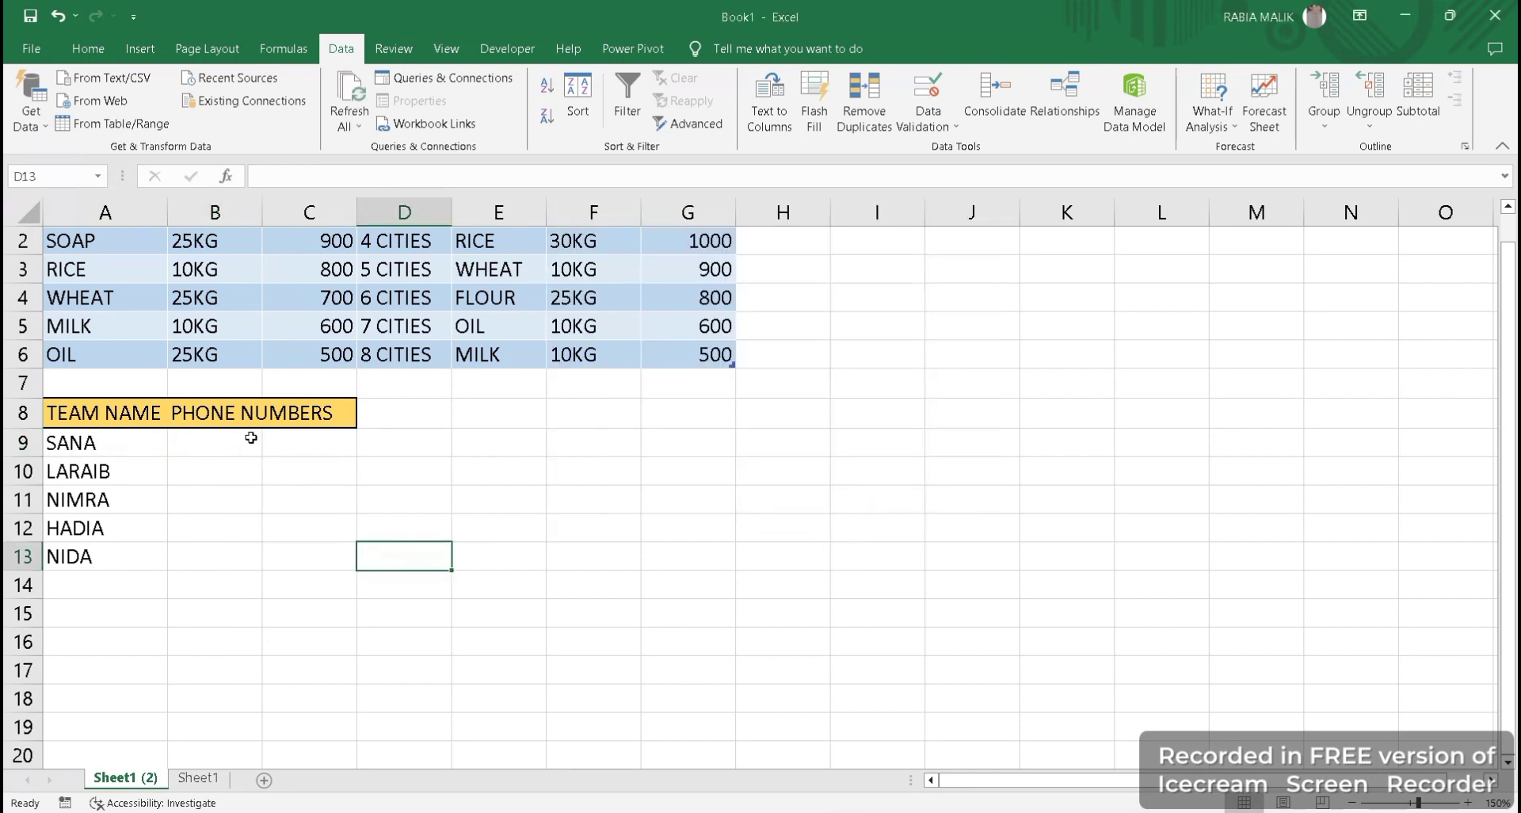
Change B9's validation to Custom with formula 11, applied to all cells sharing the rule.
click(248, 437)
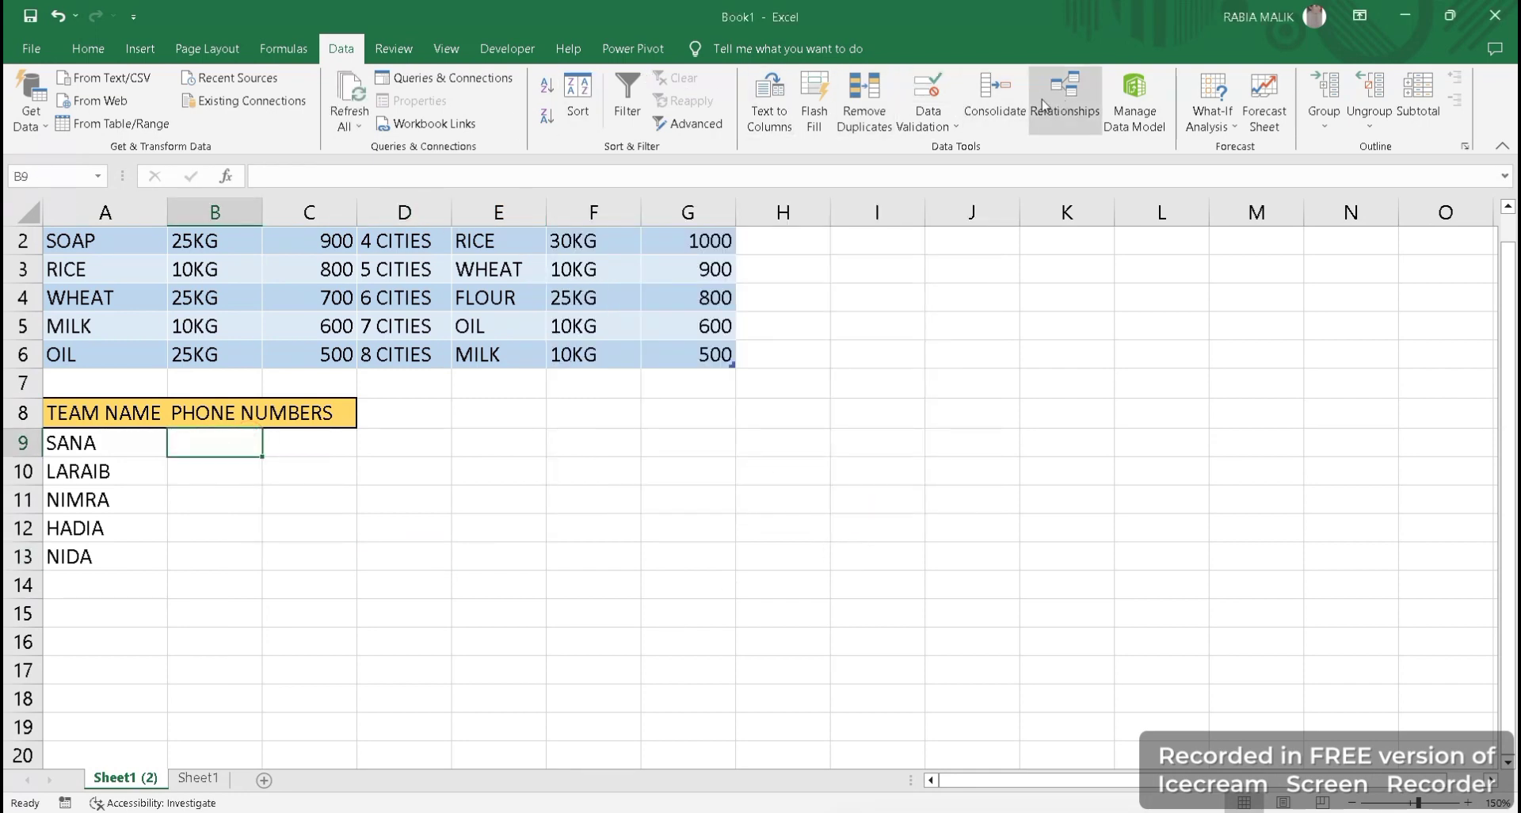
click(915, 120)
click(929, 144)
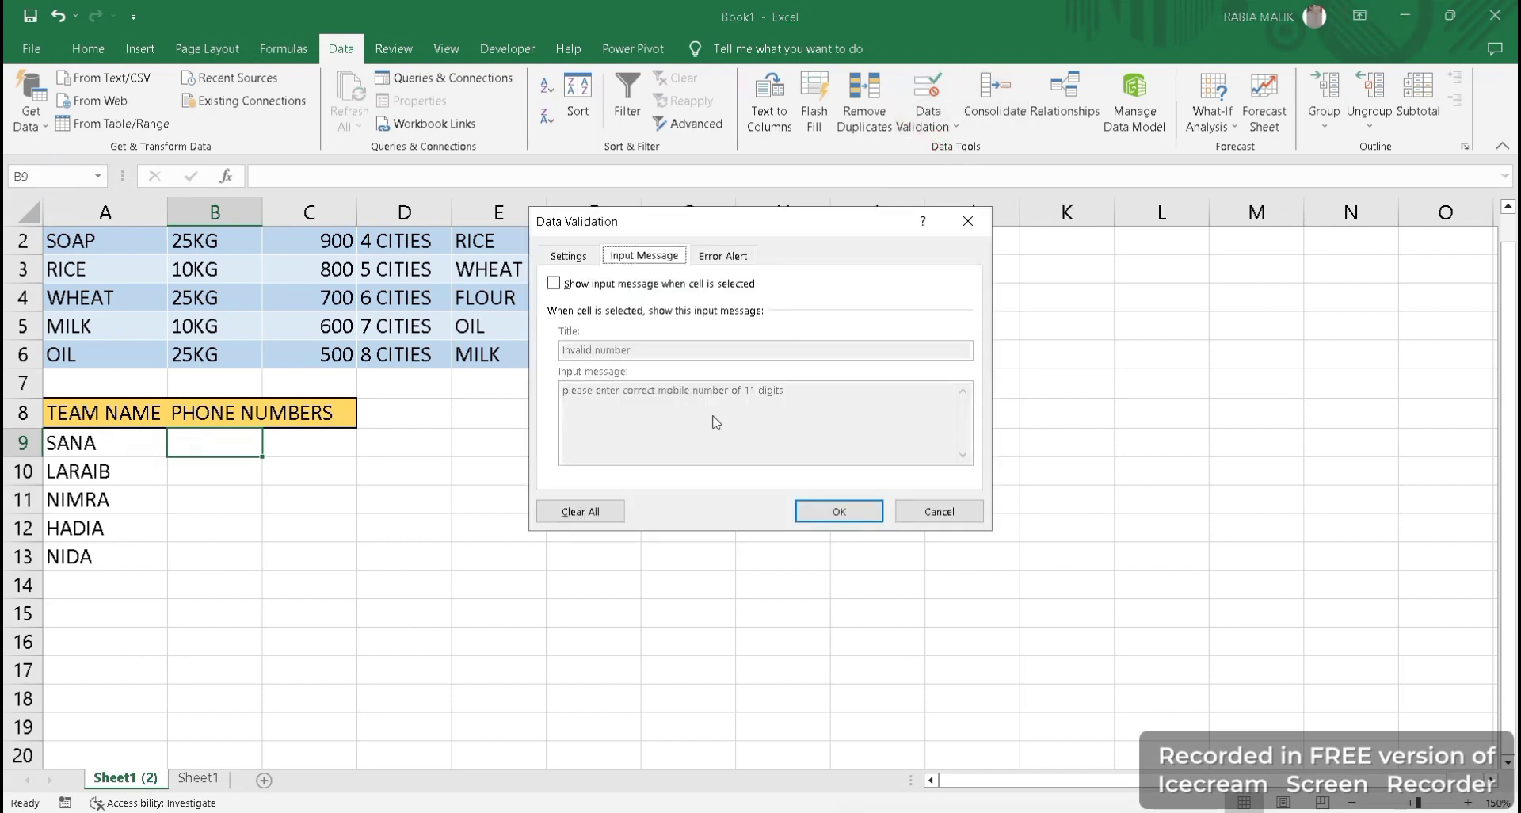
click(570, 256)
click(695, 322)
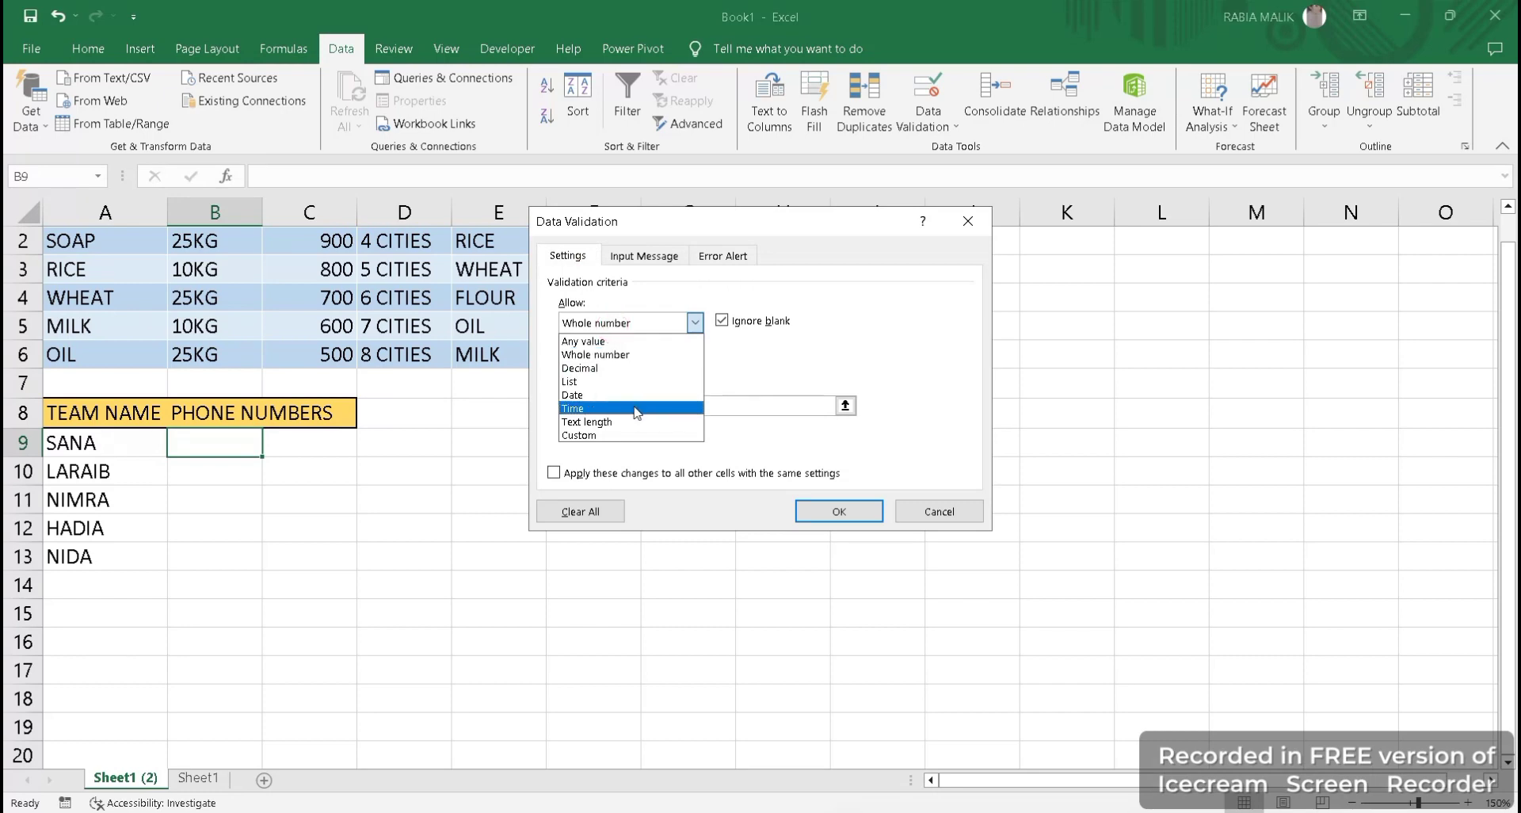
click(637, 435)
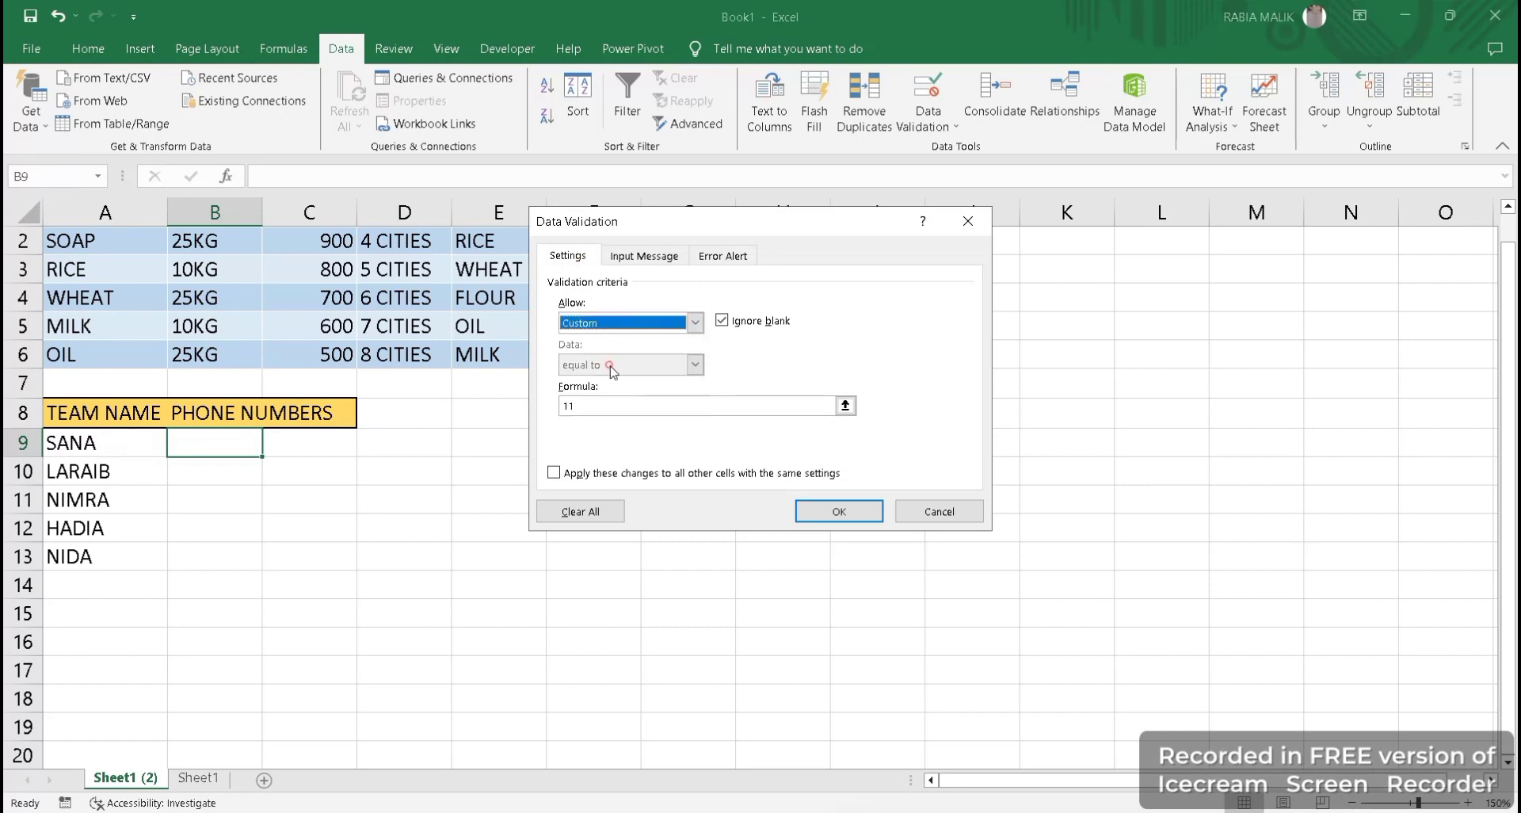
click(608, 406)
click(553, 473)
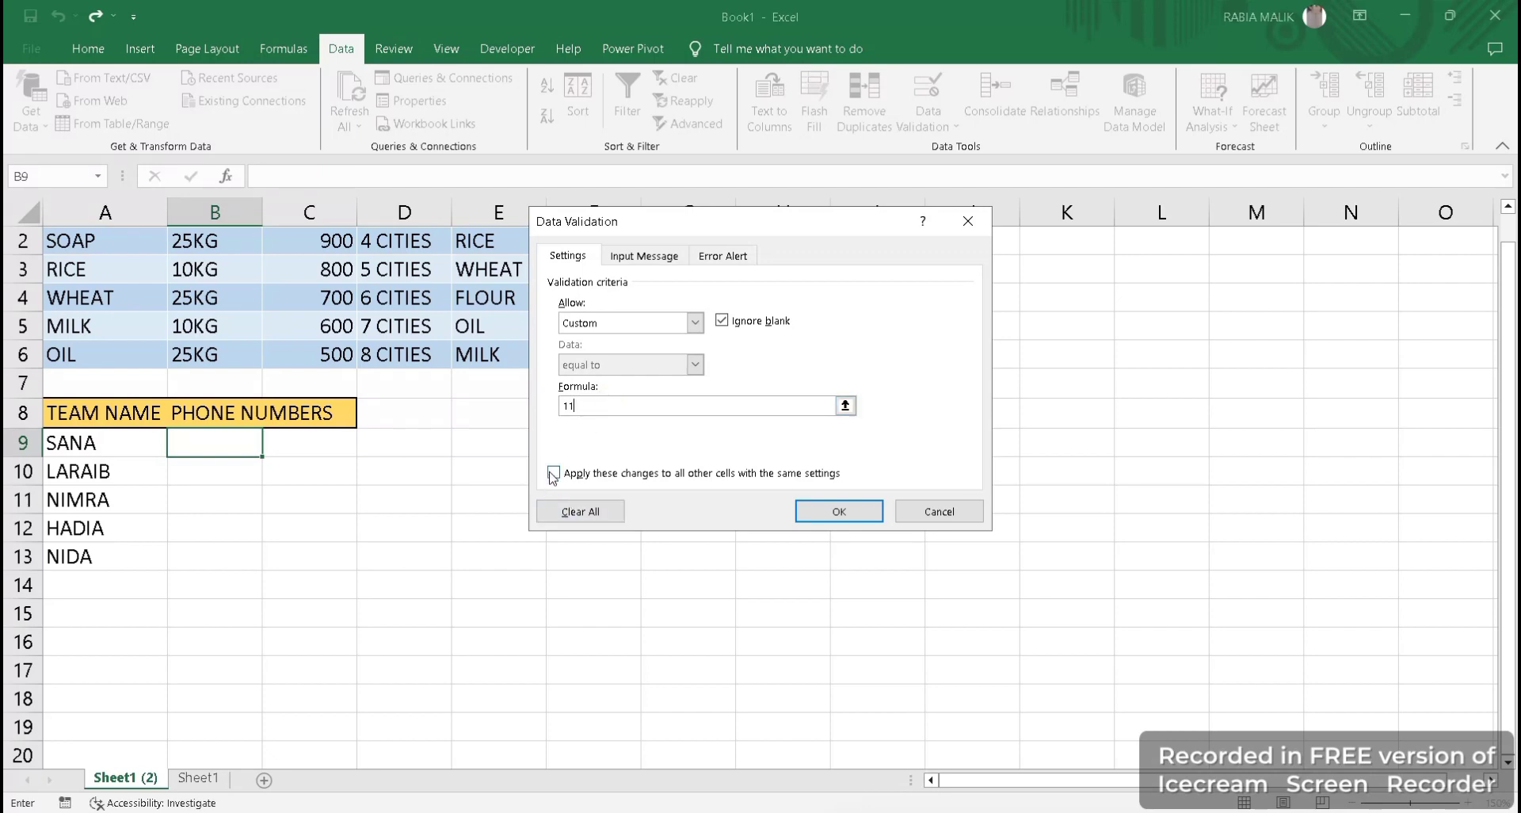
click(822, 518)
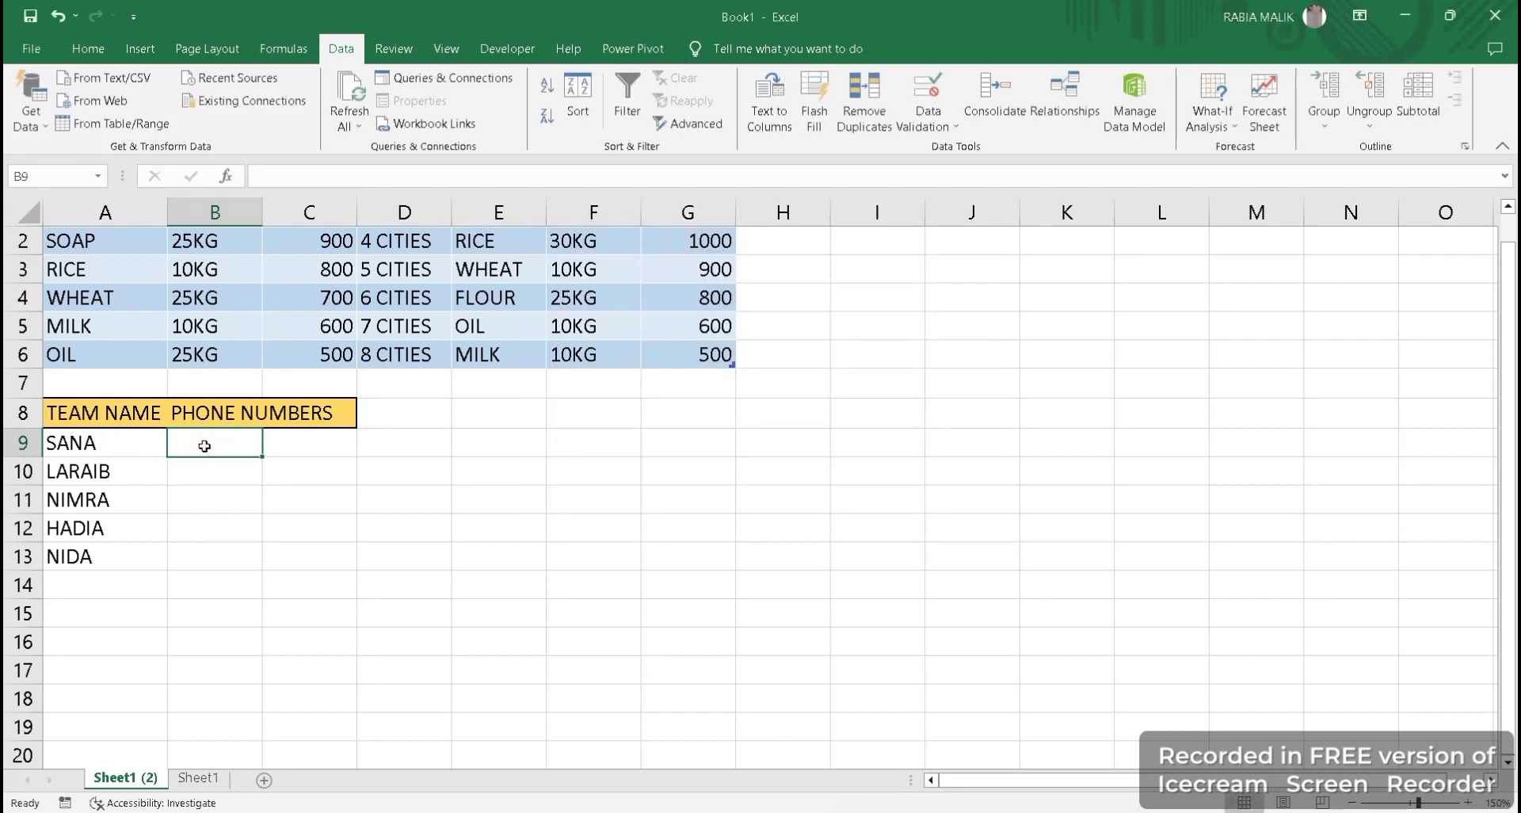
Enter 123456 in B9 and 1234567 in B10, accepting past the information alert.
text(123456)
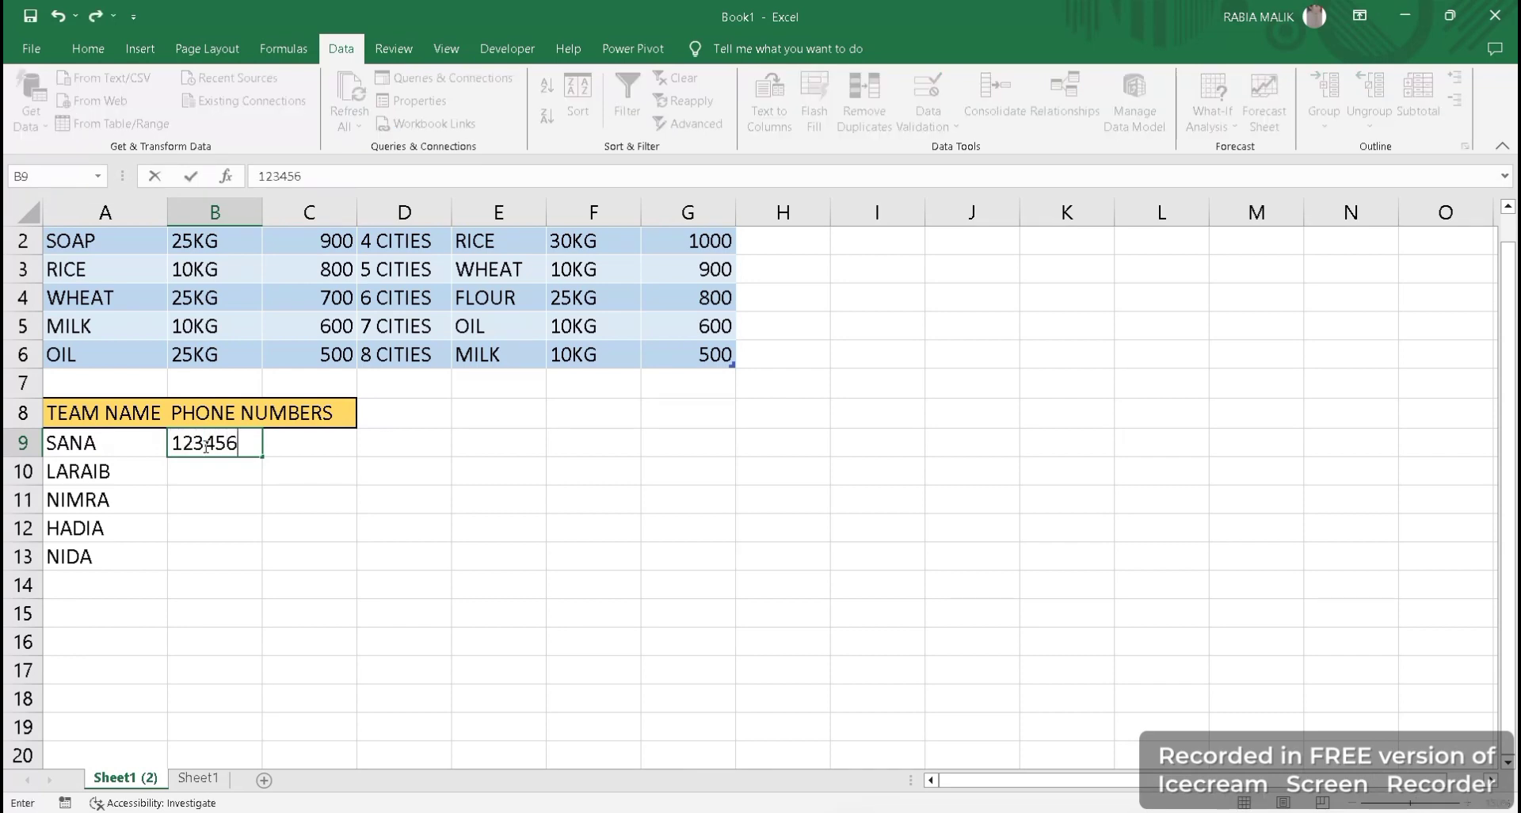
key(Return)
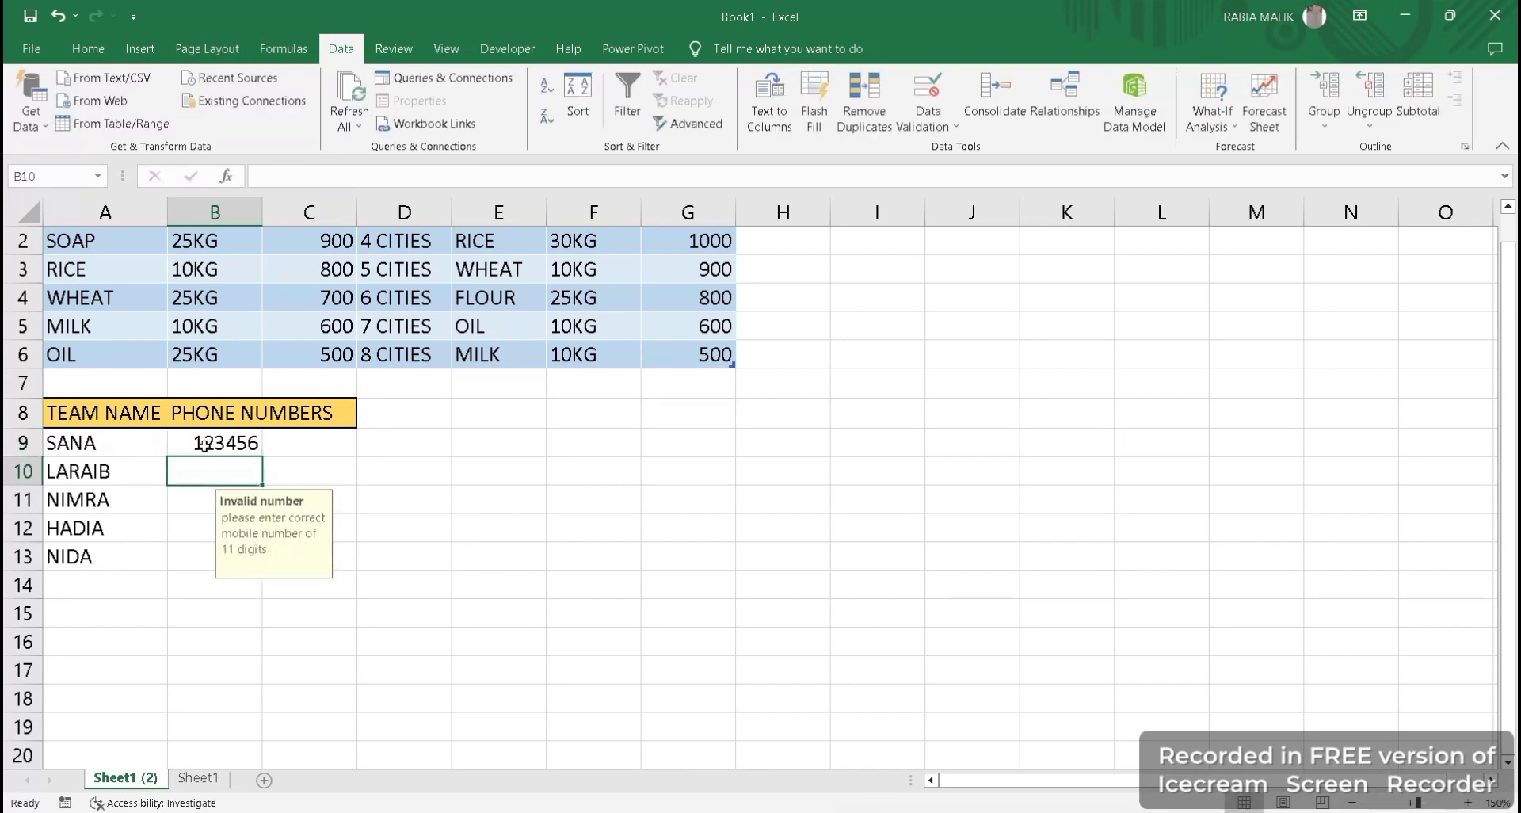
text(1234567)
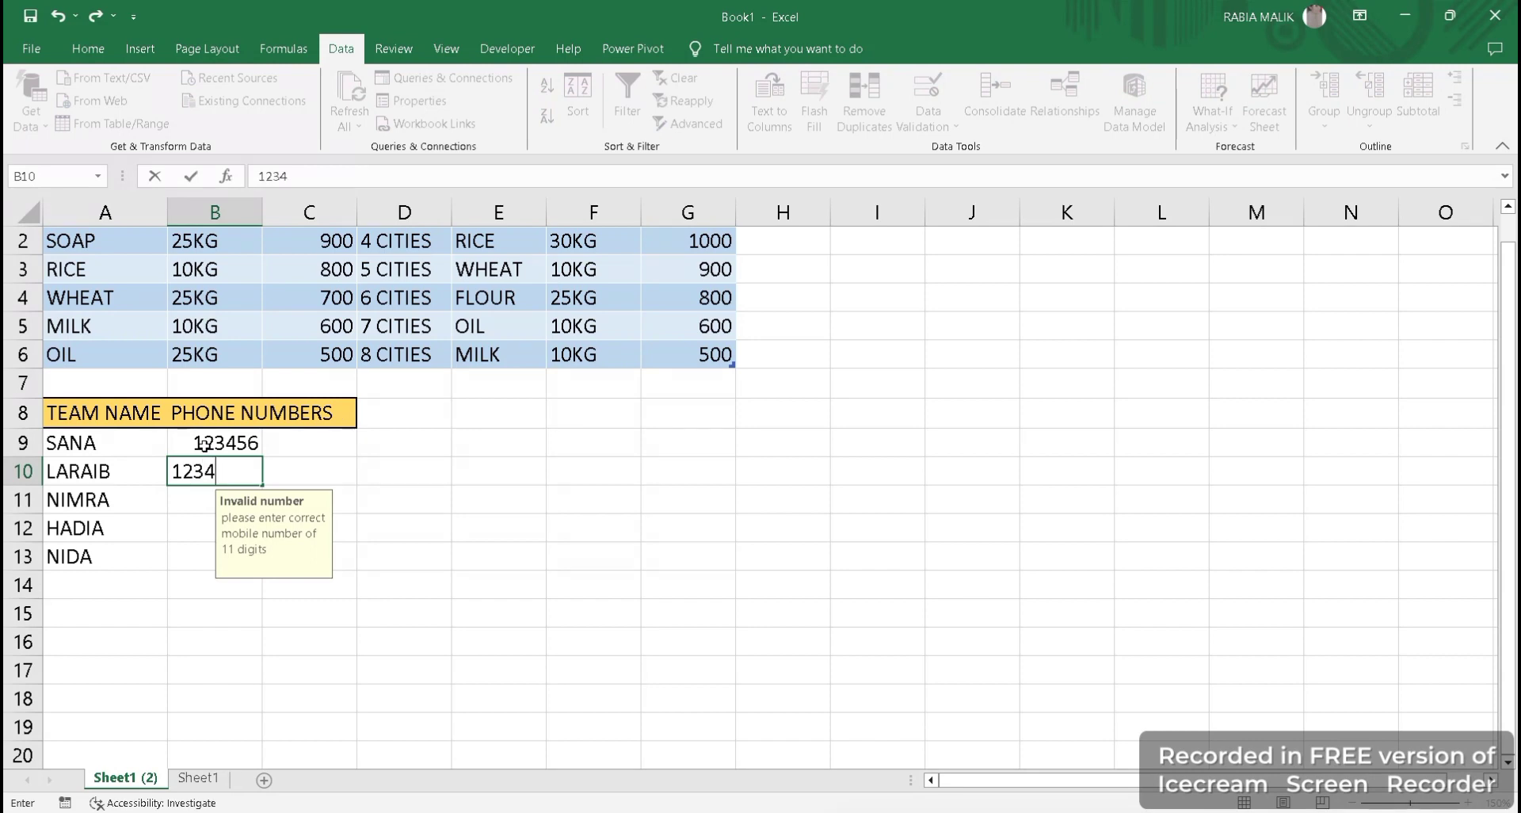
key(Return)
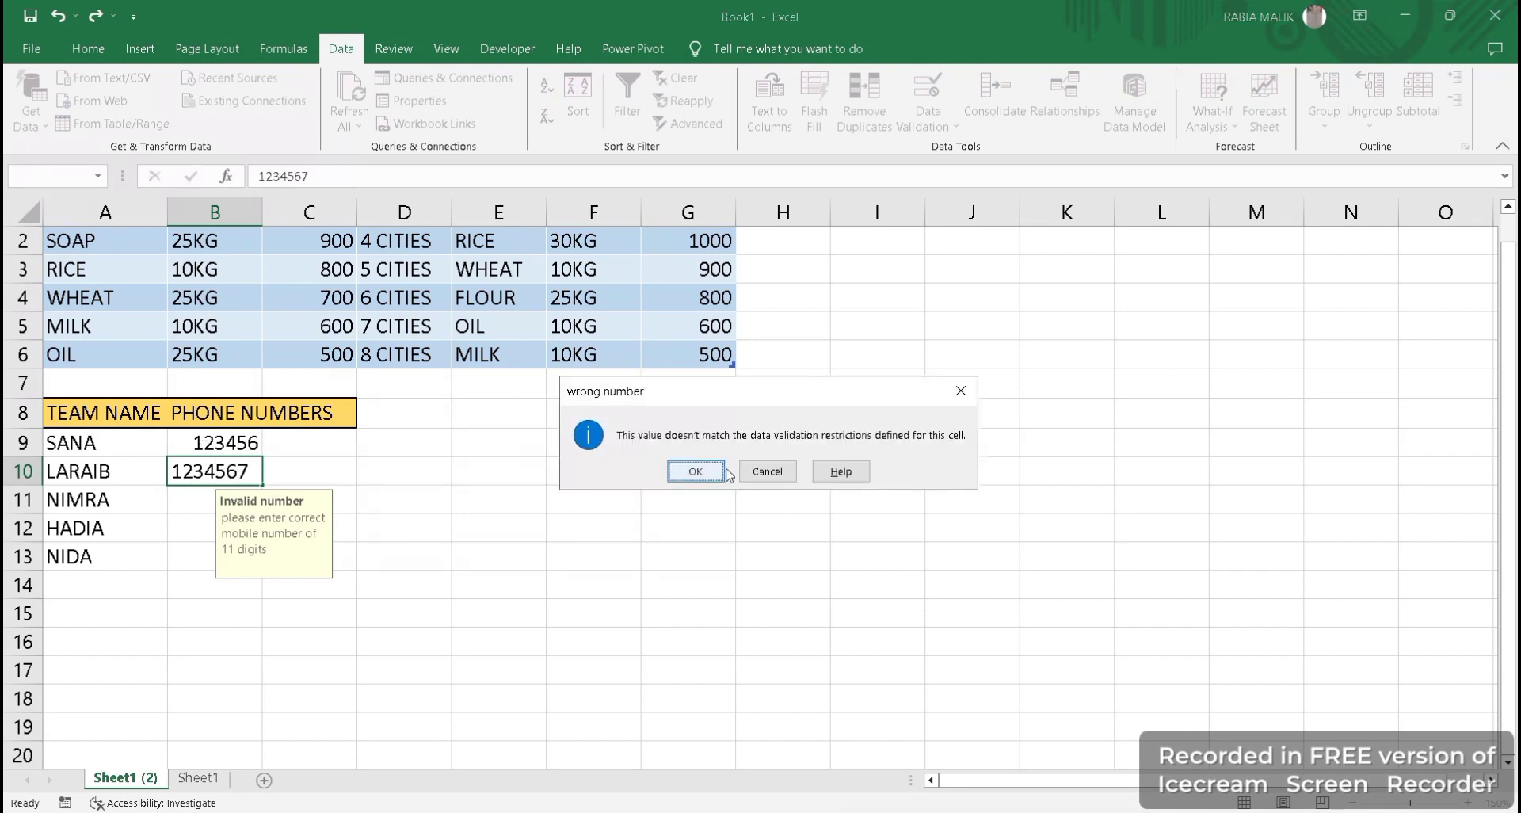
click(694, 471)
click(253, 477)
key(BackSpace)
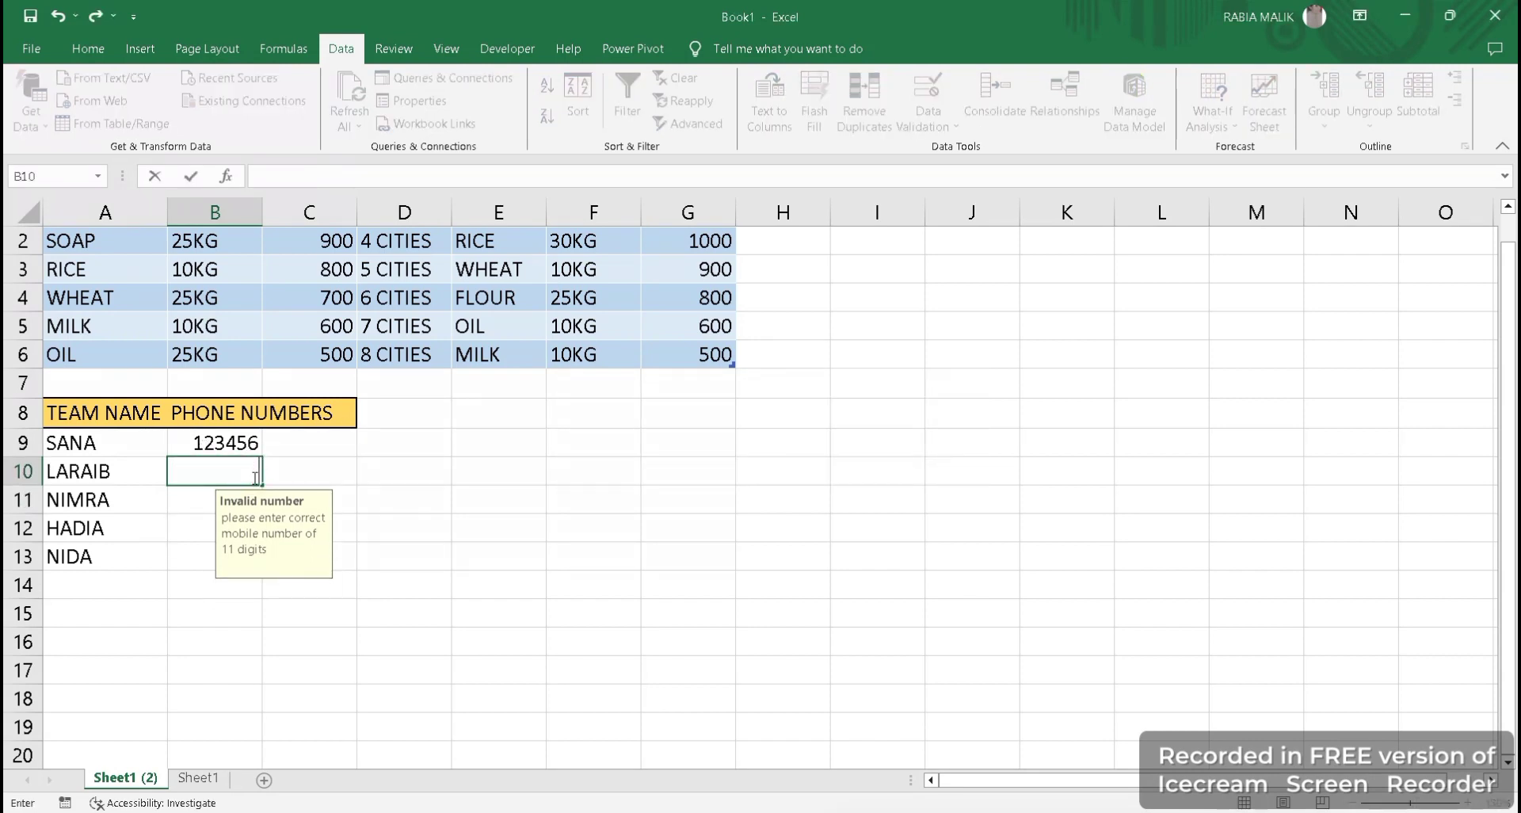
text(12345678911)
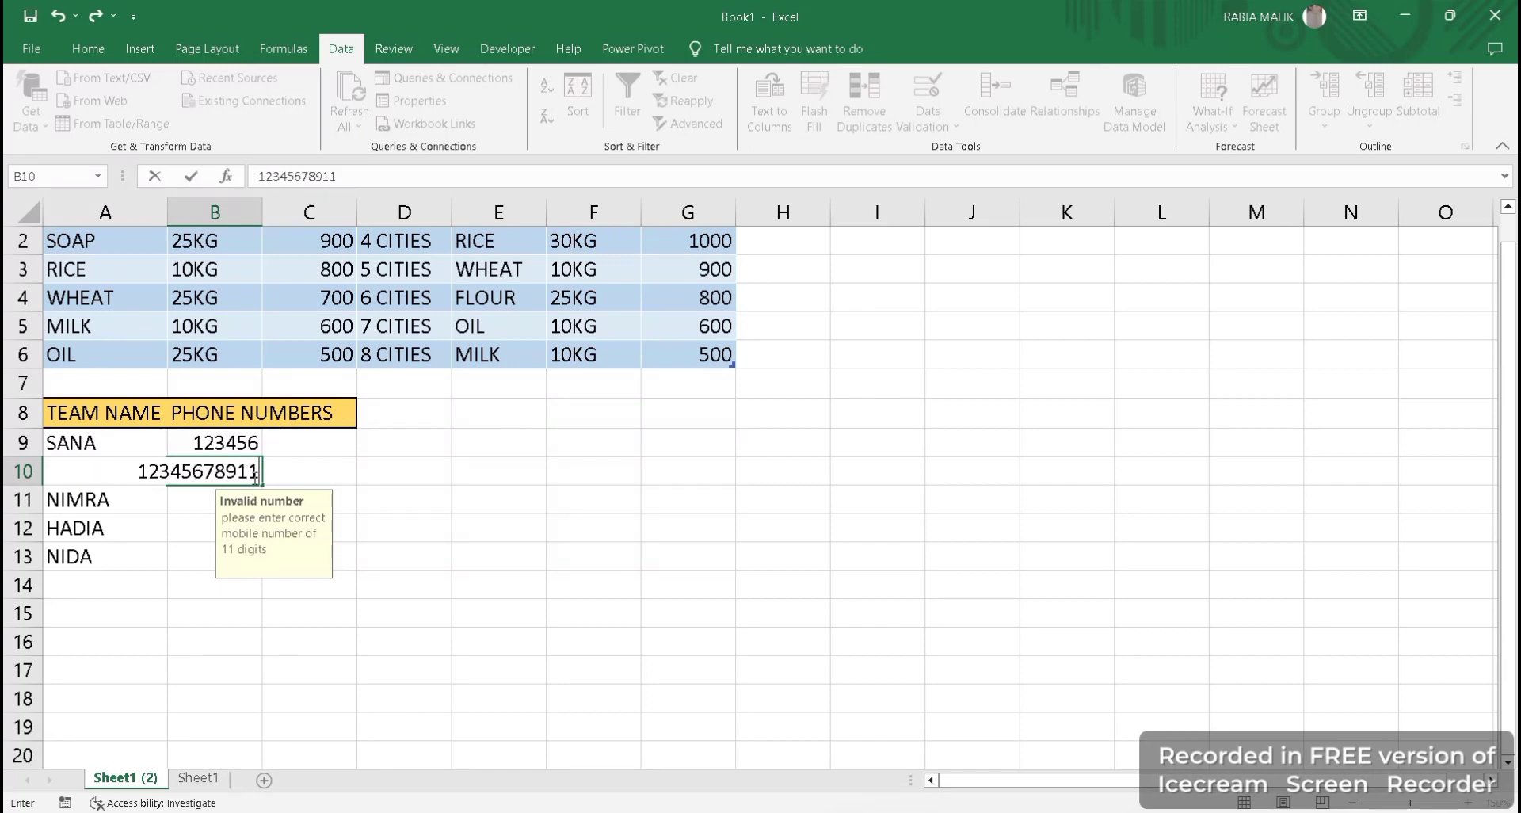
key(Return)
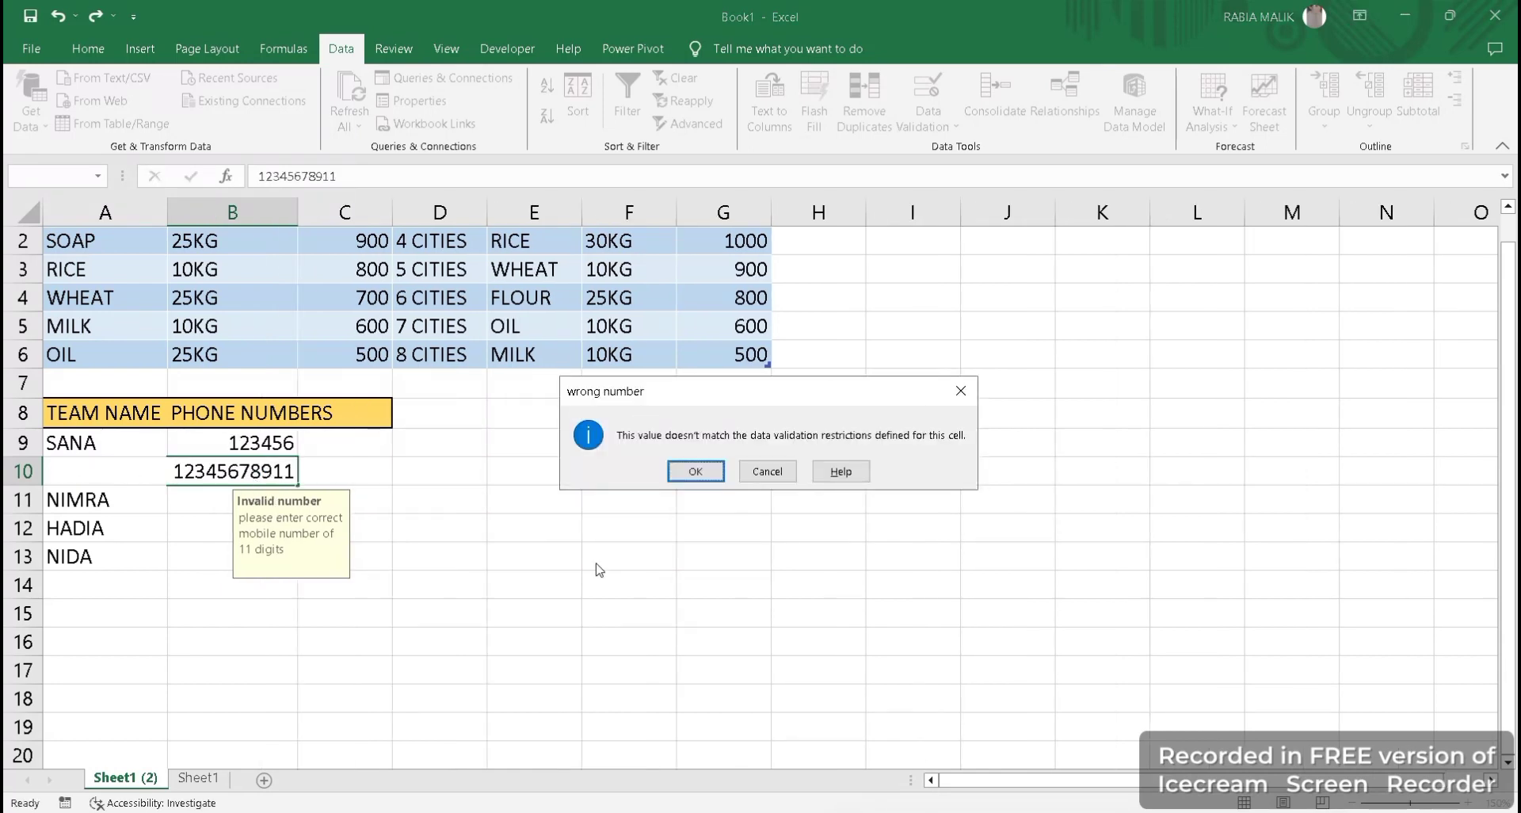
click(696, 472)
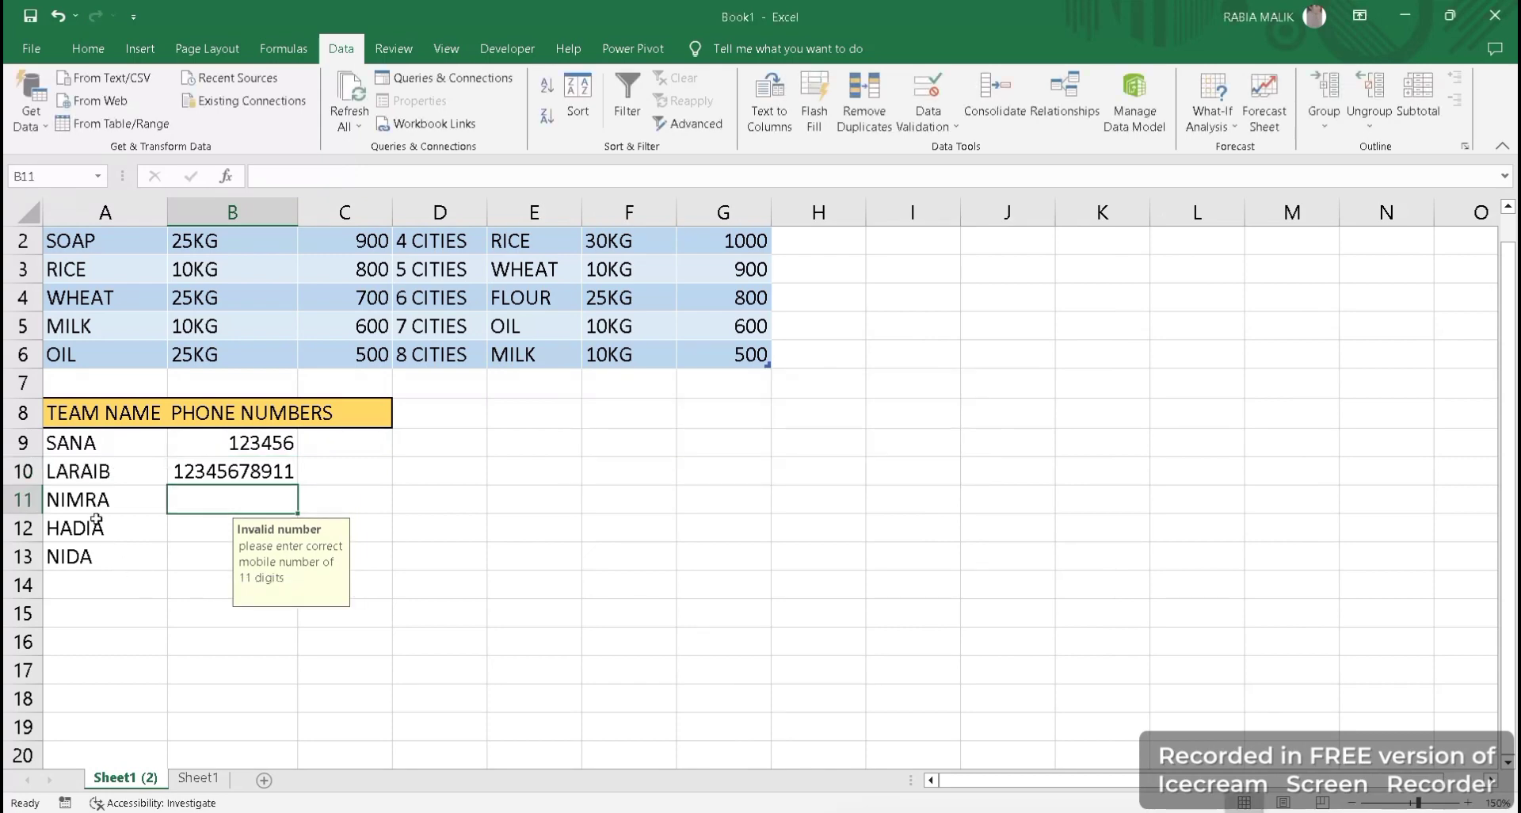
click(241, 476)
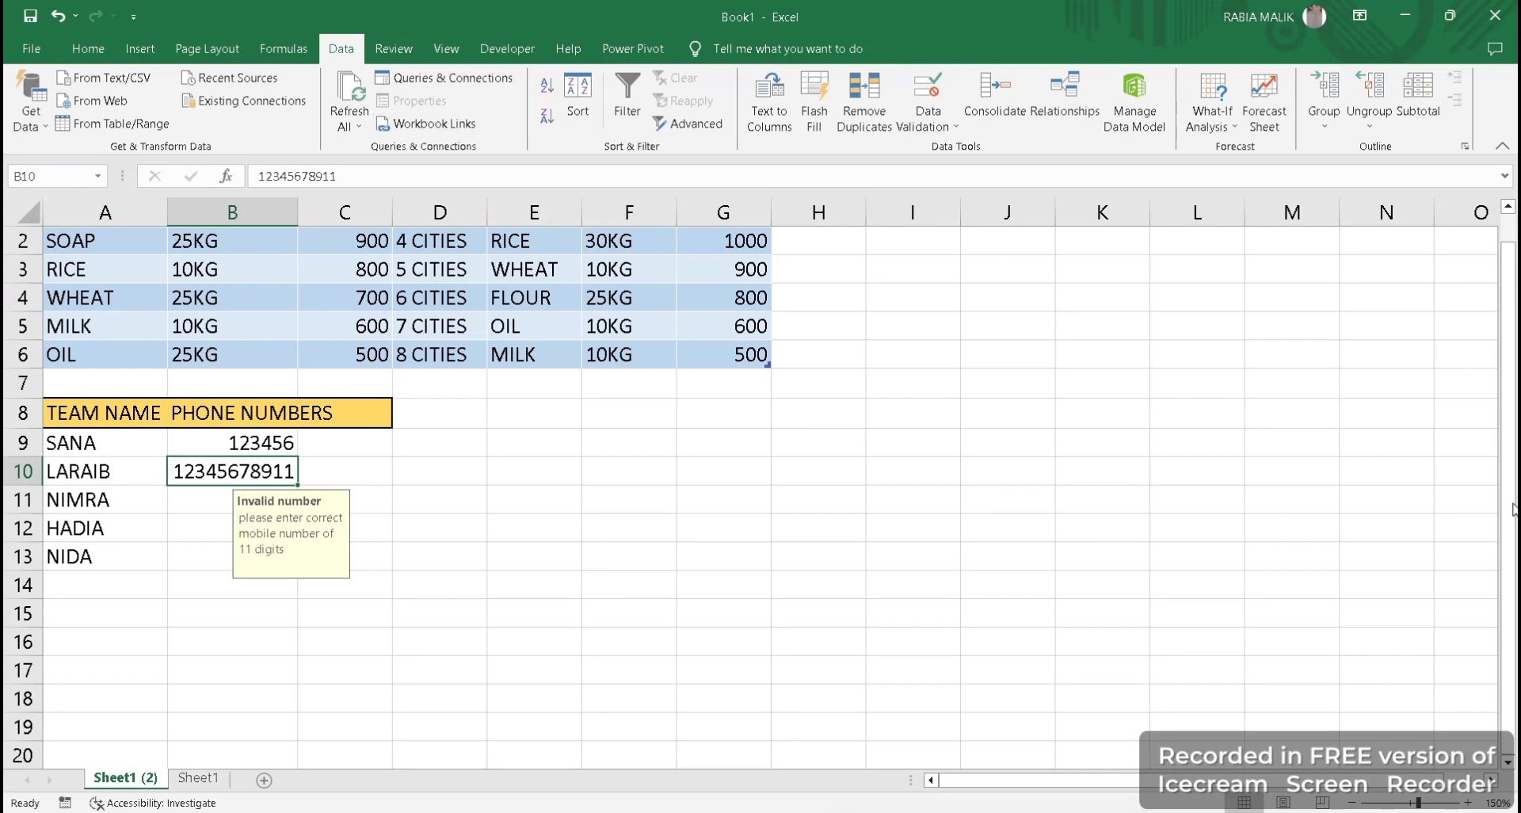
drag(1513, 510, 1513, 499)
click(808, 510)
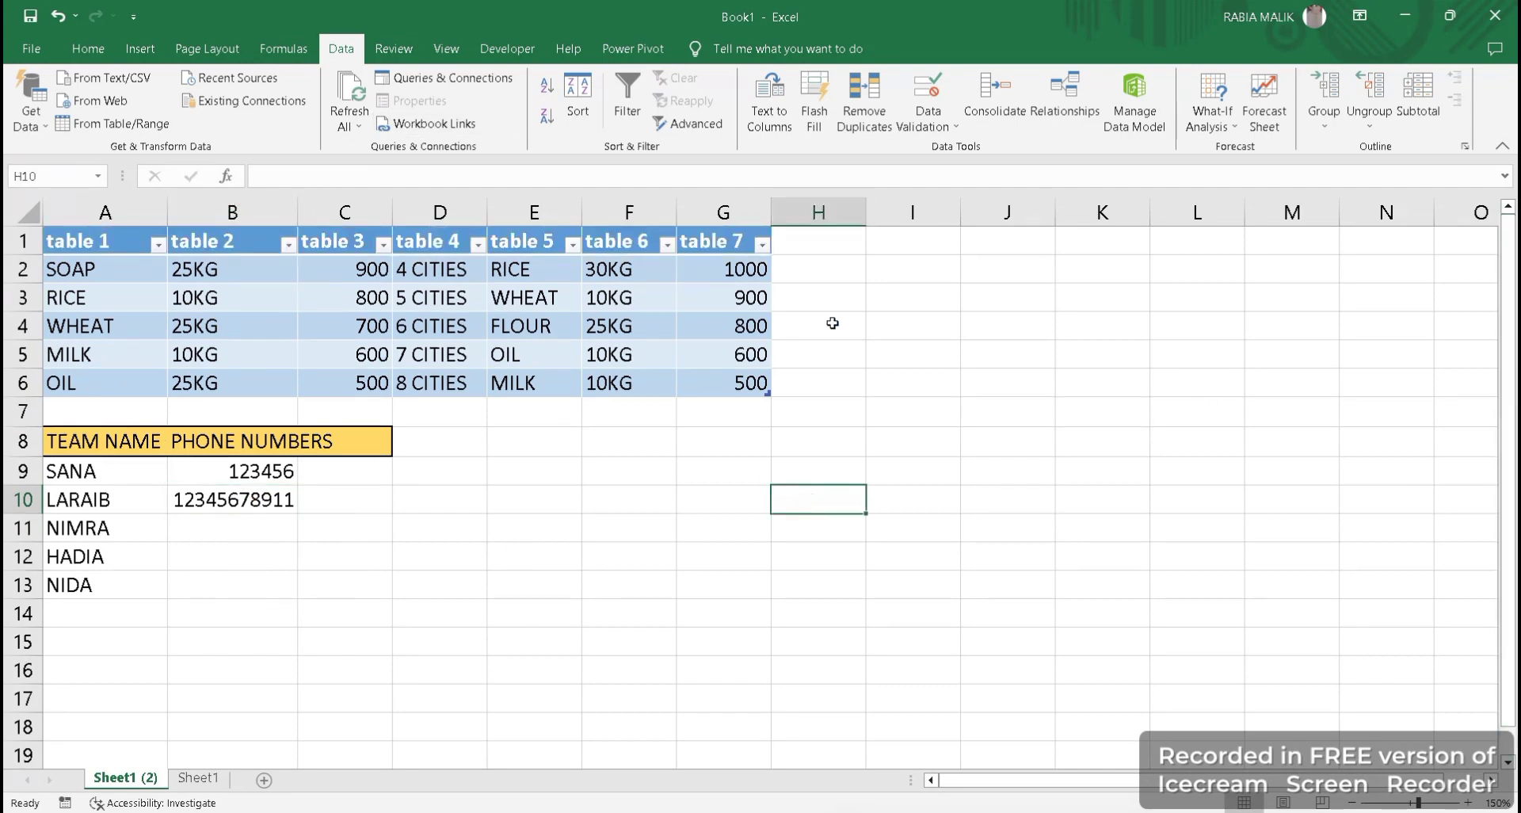
click(258, 507)
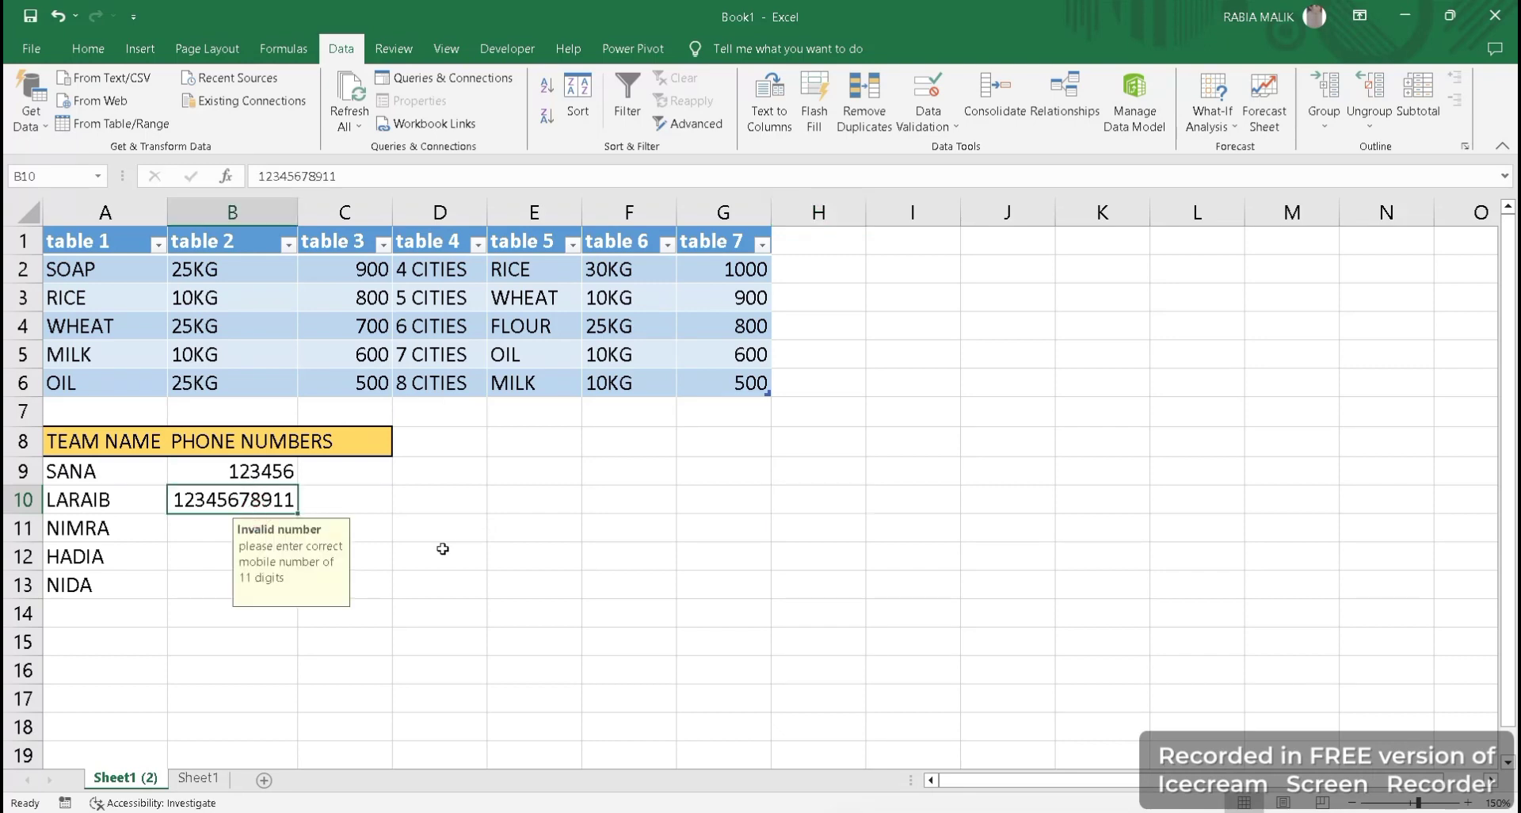